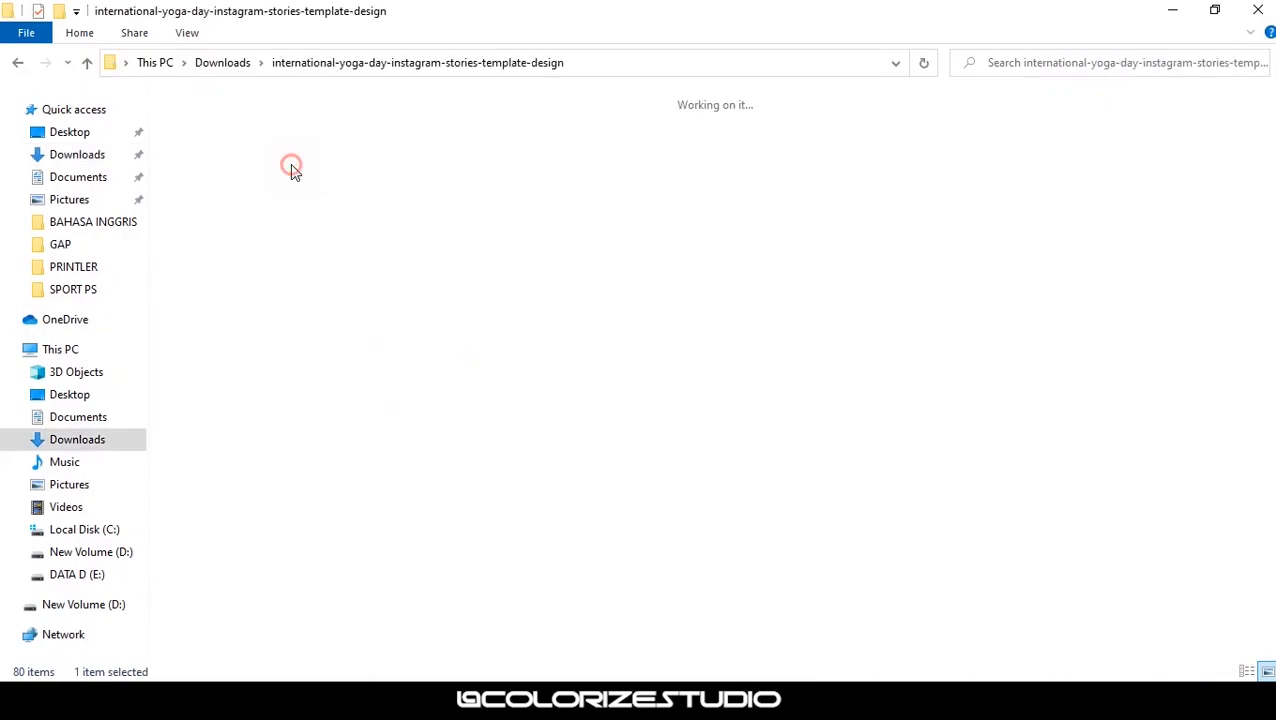
Open PNG Kai Havertz.psd from the SPORT PS folder and copy the player cutout into the Untitled-1 document
key("alt+Up")
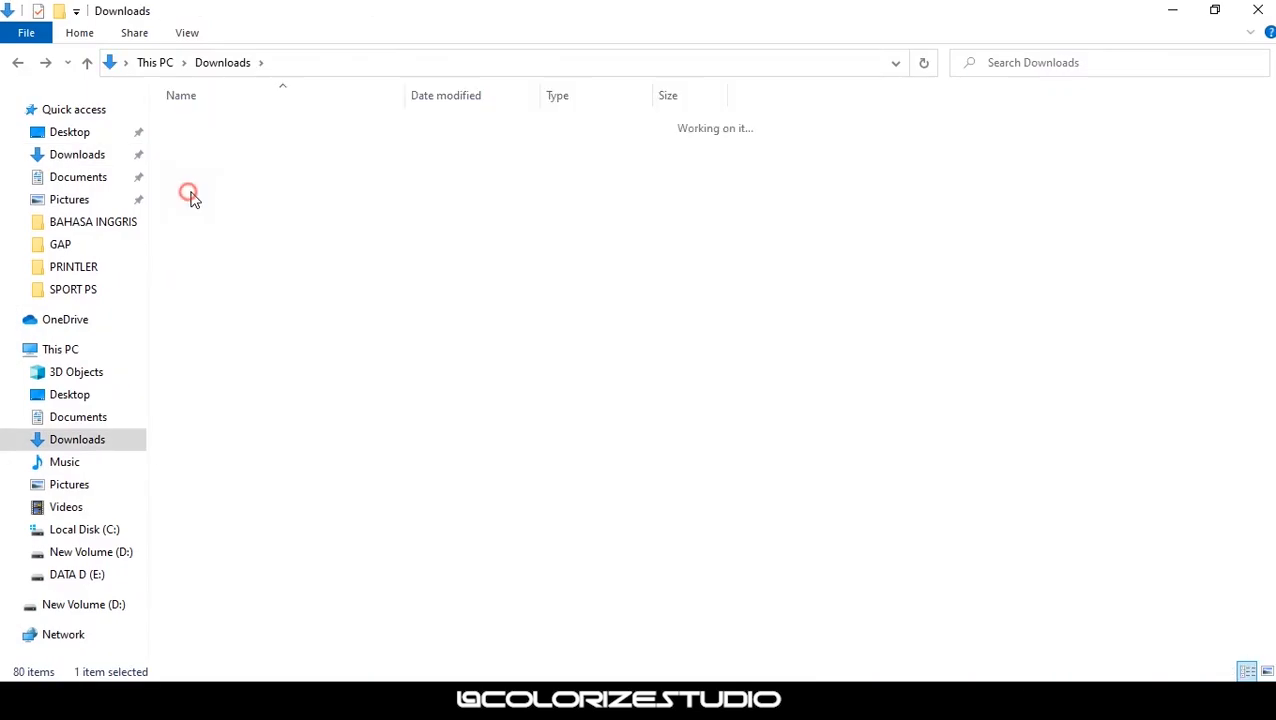
double_click(185, 194)
left_click_drag(518, 428, 906, 14)
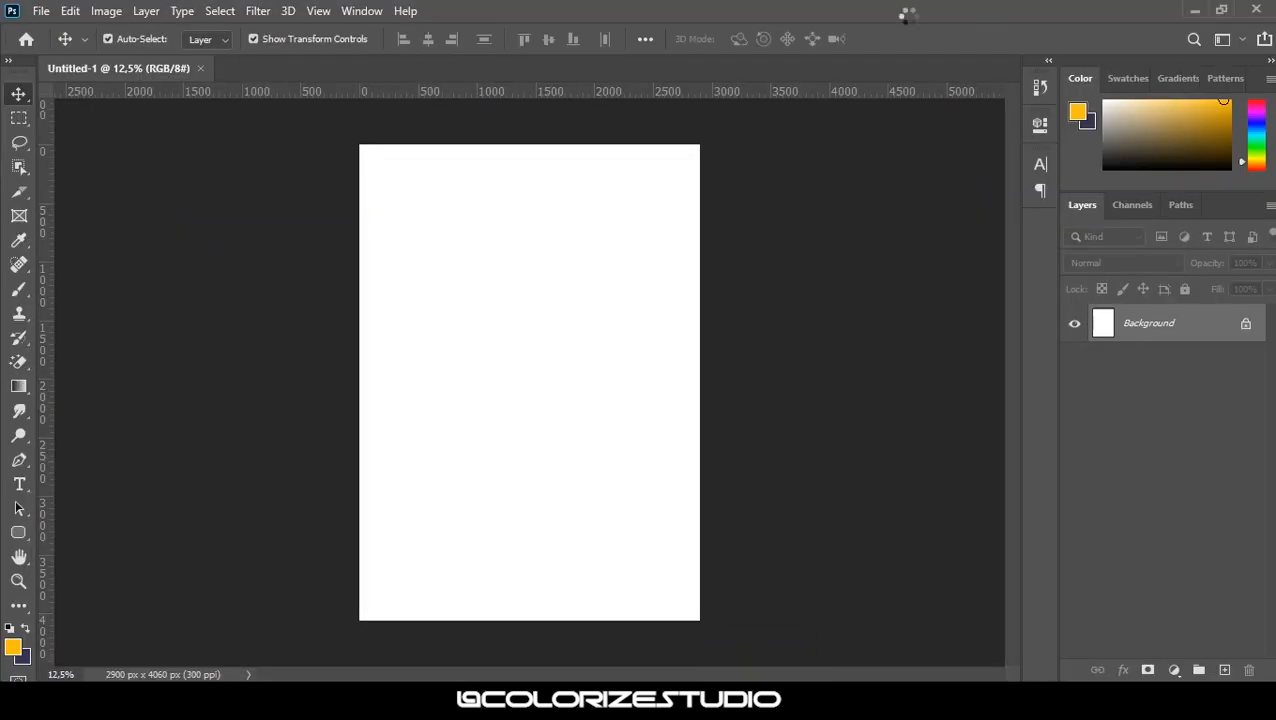
left_click_drag(510, 277, 760, 162)
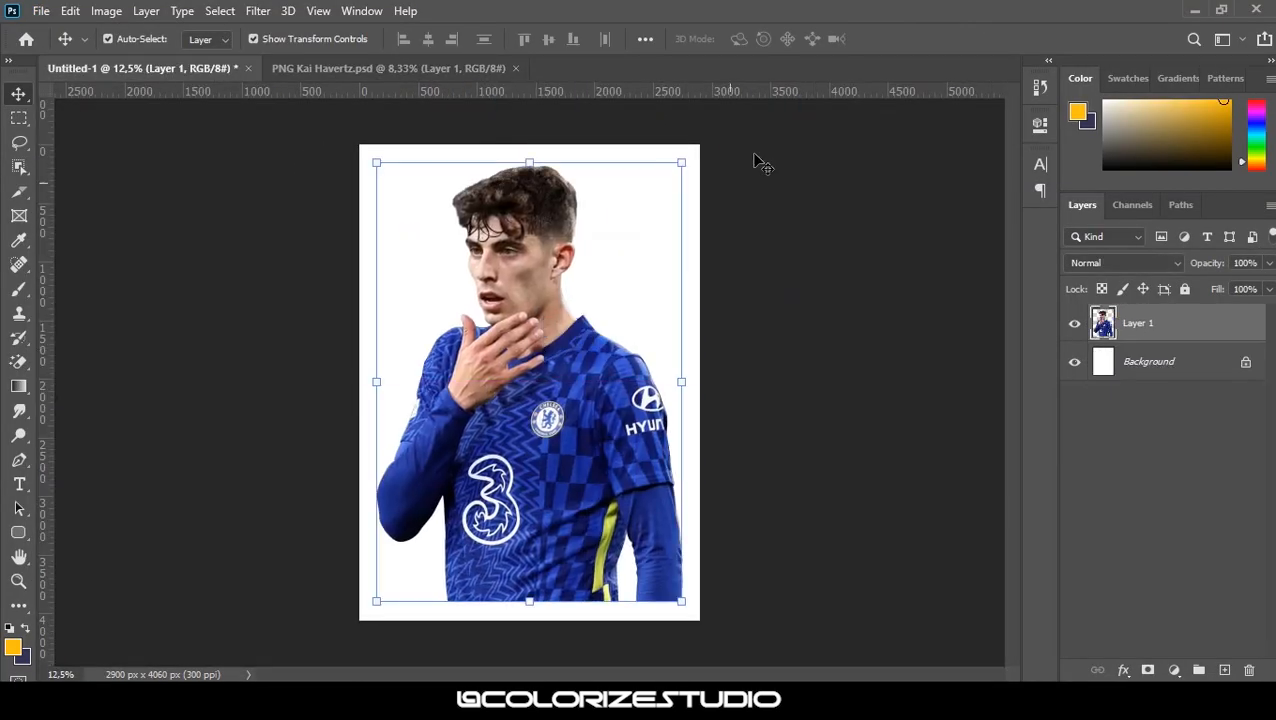
Enlarge the player cutout to span the canvas width and shift it slightly down so the body runs past the lower edge
left_click_drag(682, 161, 706, 128)
left_click_drag(505, 246, 518, 271)
left_click(786, 398)
Place the monster truck photo from the SPORT PS folder directly above the Background layer
left_click(1150, 362)
left_click(540, 701)
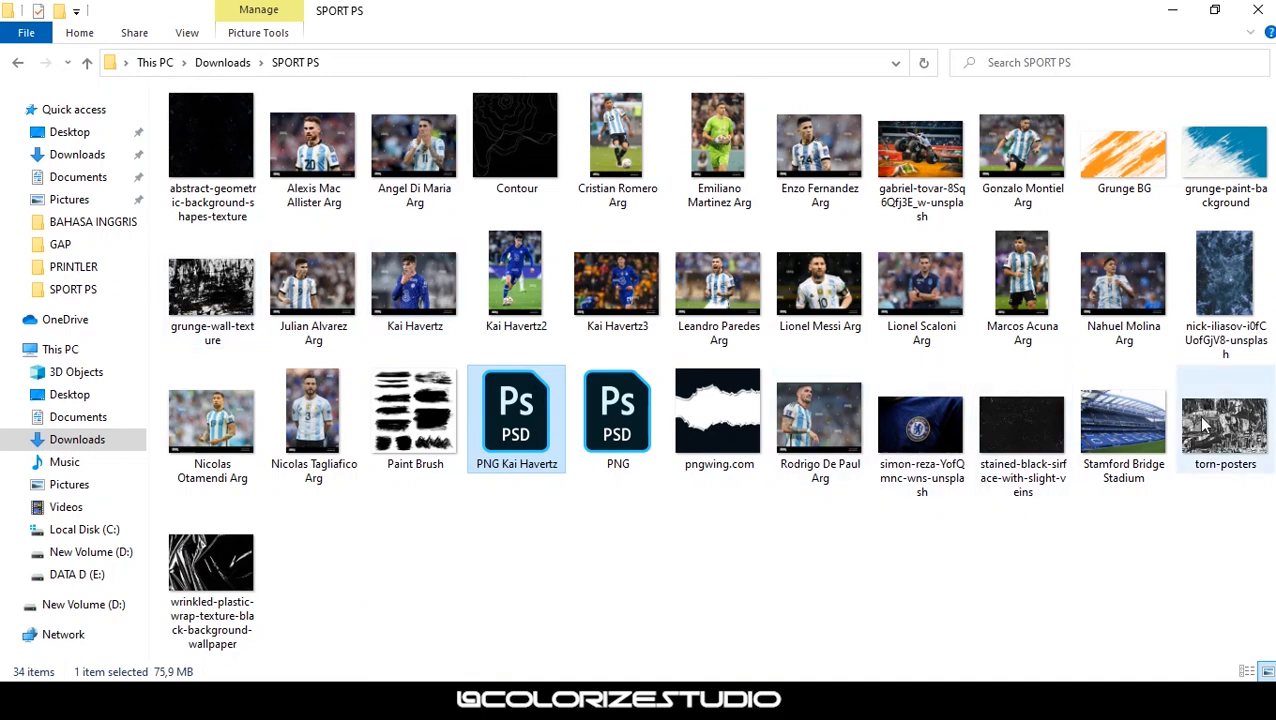
left_click(1146, 416)
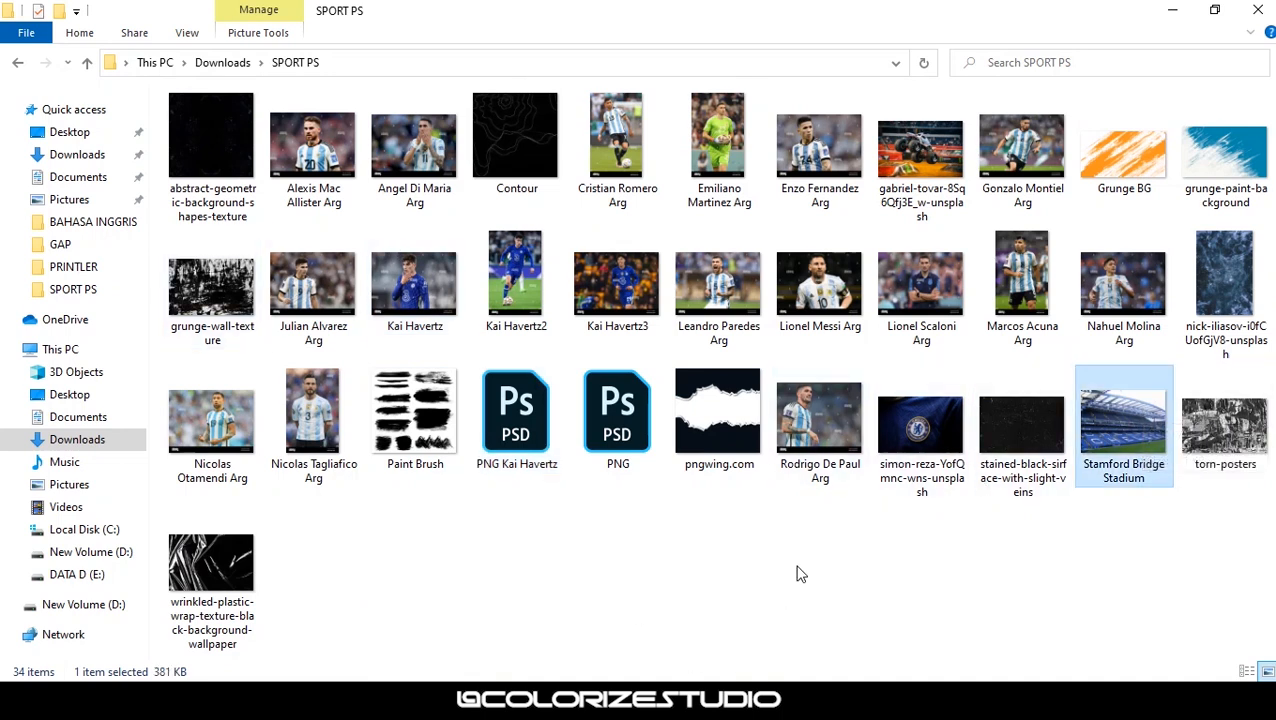
left_click_drag(916, 168, 640, 330)
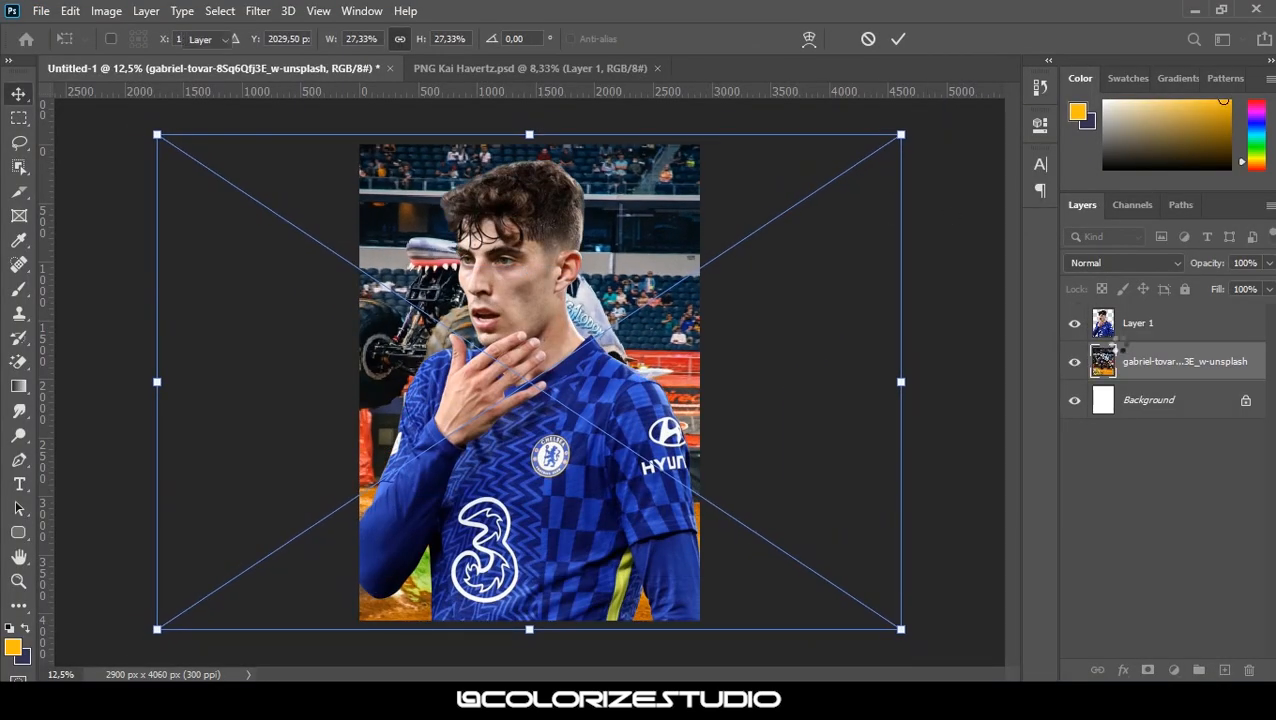
Hide the player layer and rasterize the monster truck photo layer
left_click(1075, 323)
right_click(1130, 360)
left_click(917, 350)
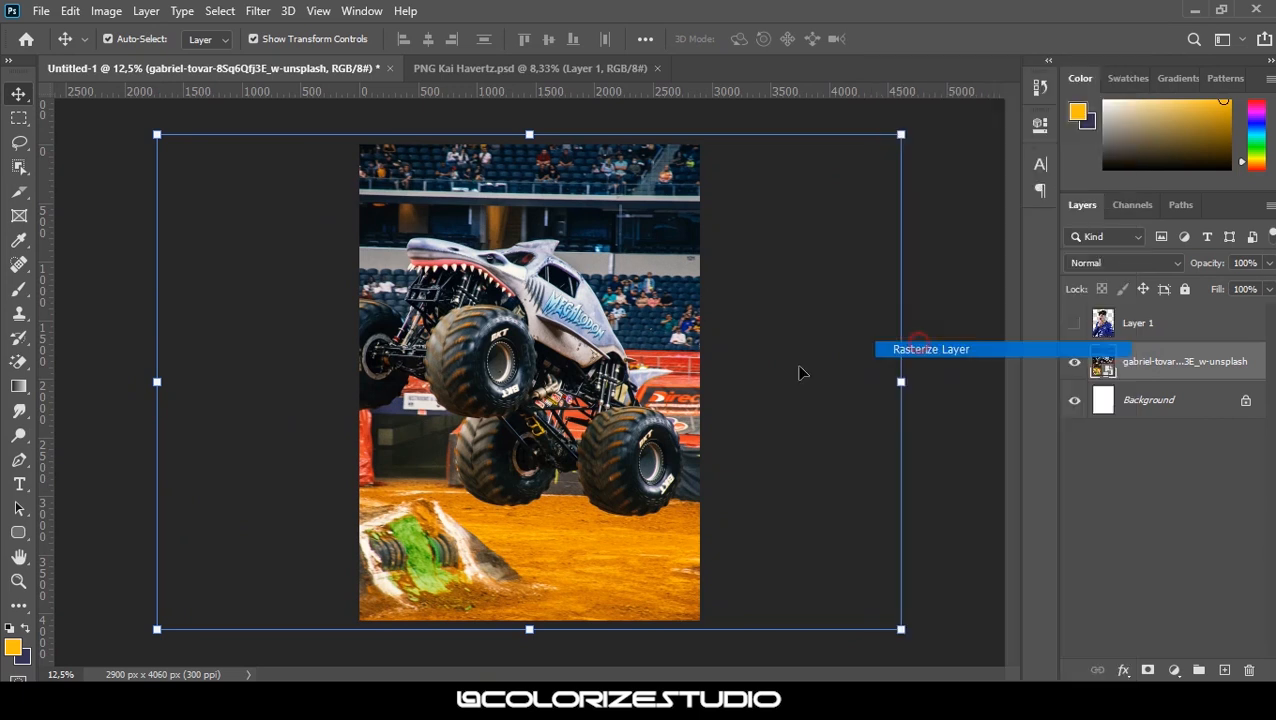
left_click(19, 533)
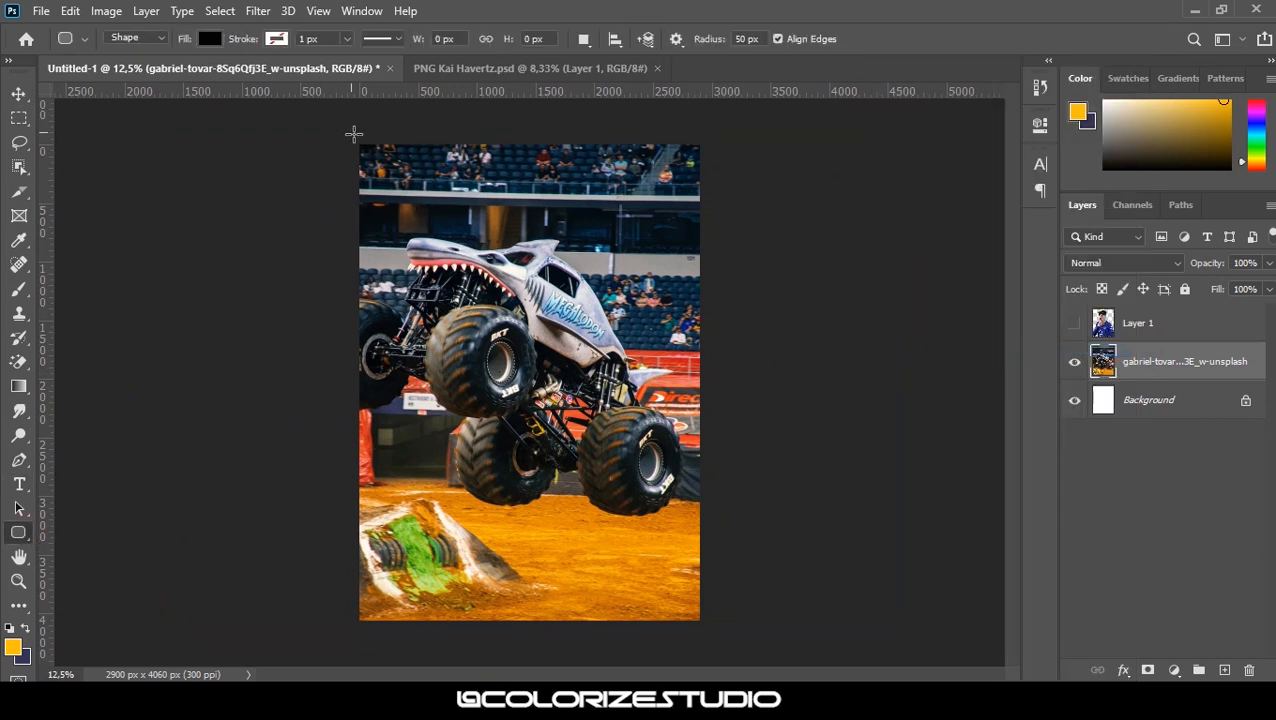
key("v")
Place the Stamford Bridge Stadium image from the SPORT PS folder above the truck photo and rasterize its layer
key("alt+Tab")
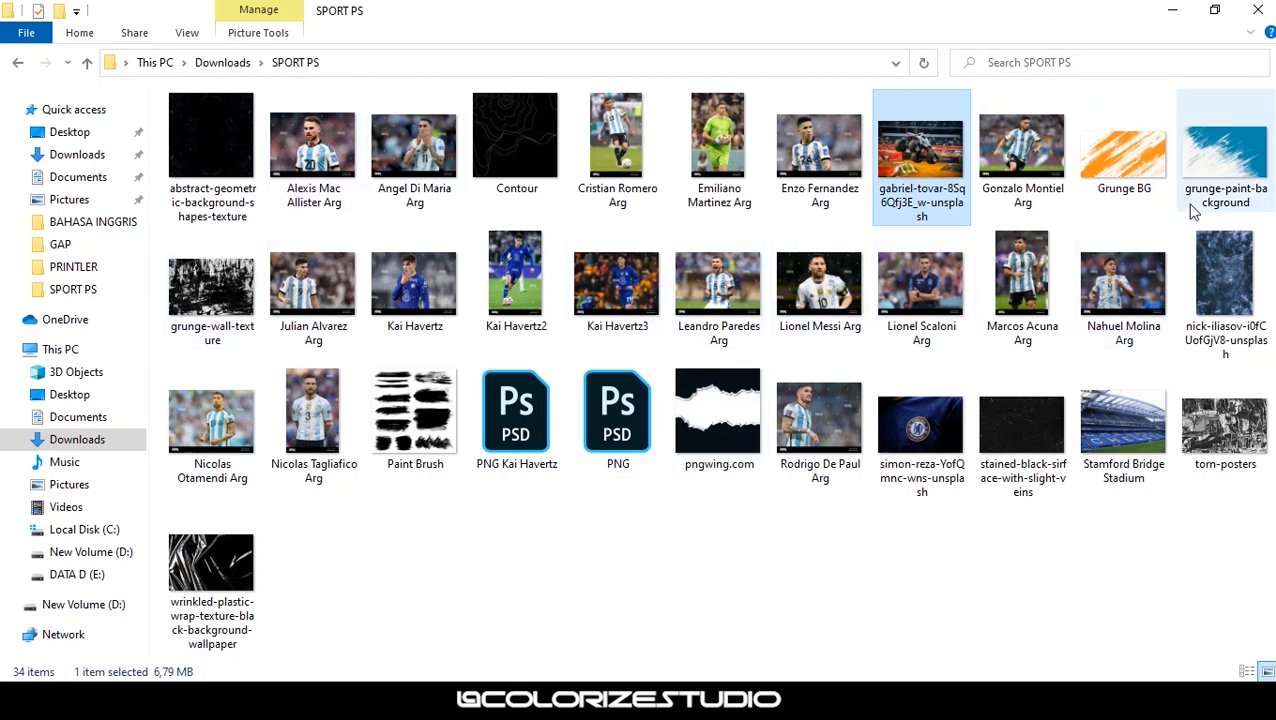
left_click(80, 154)
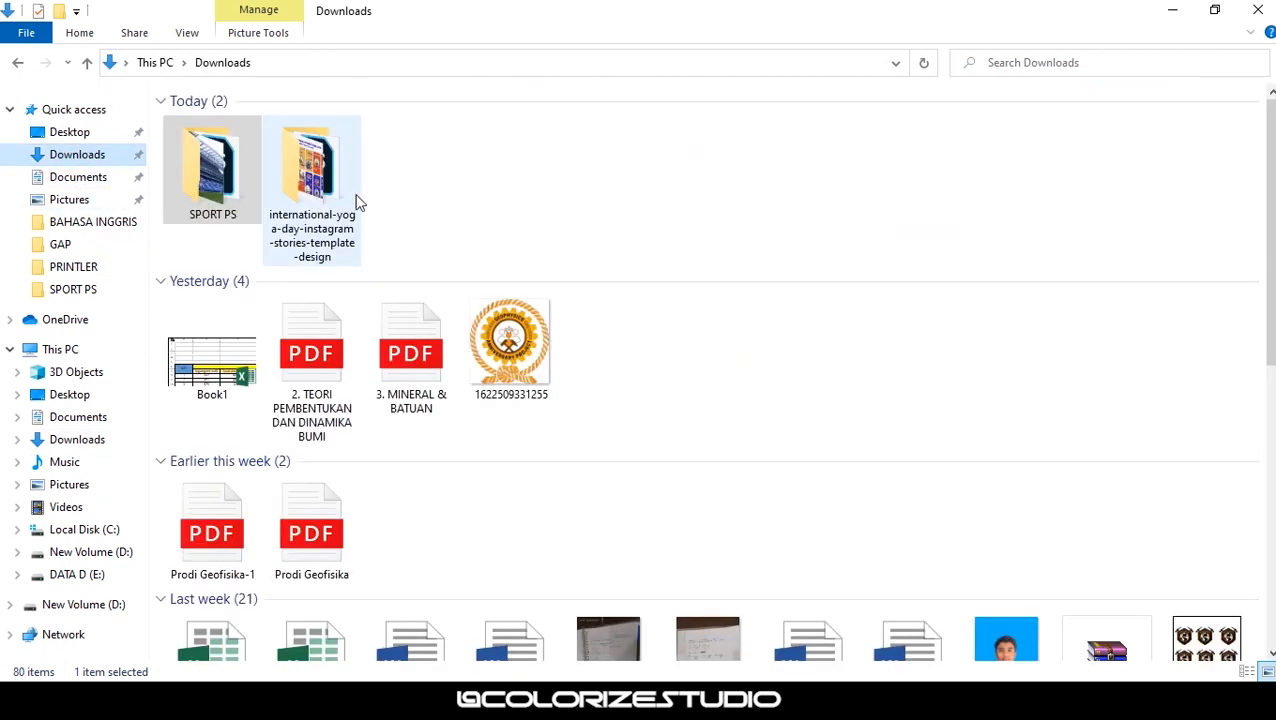
key("Return")
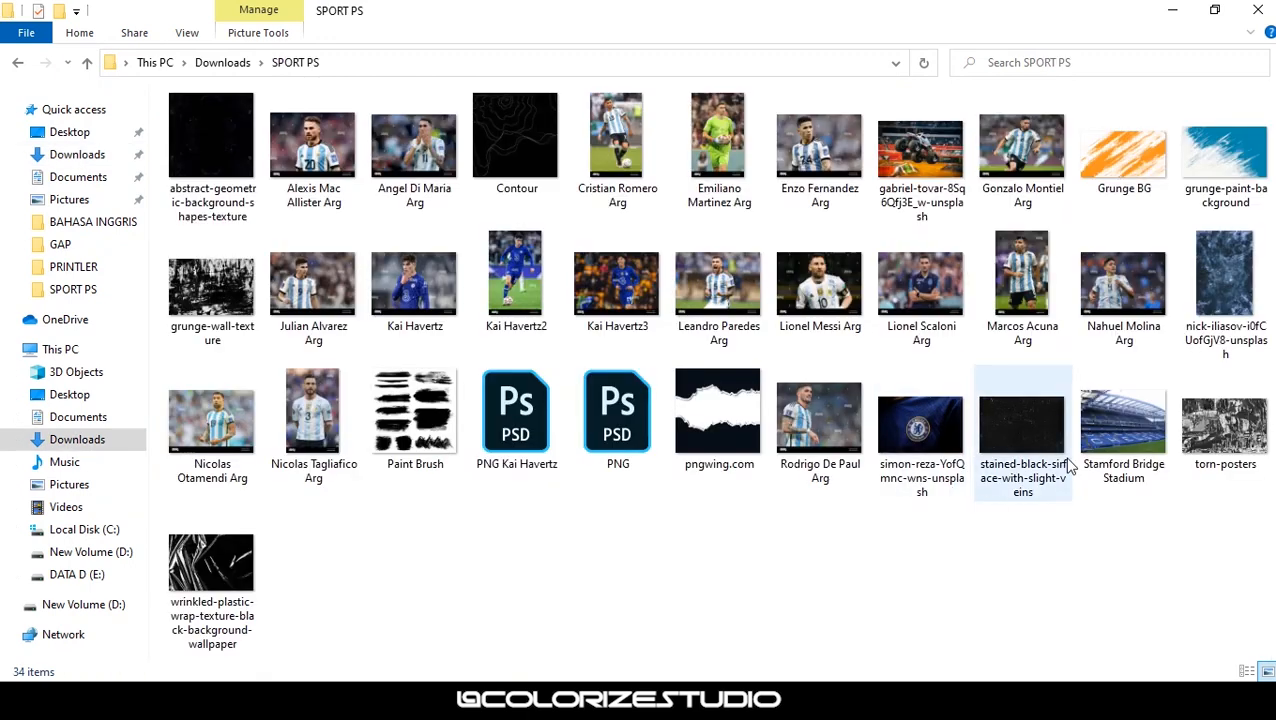
left_click(1114, 428)
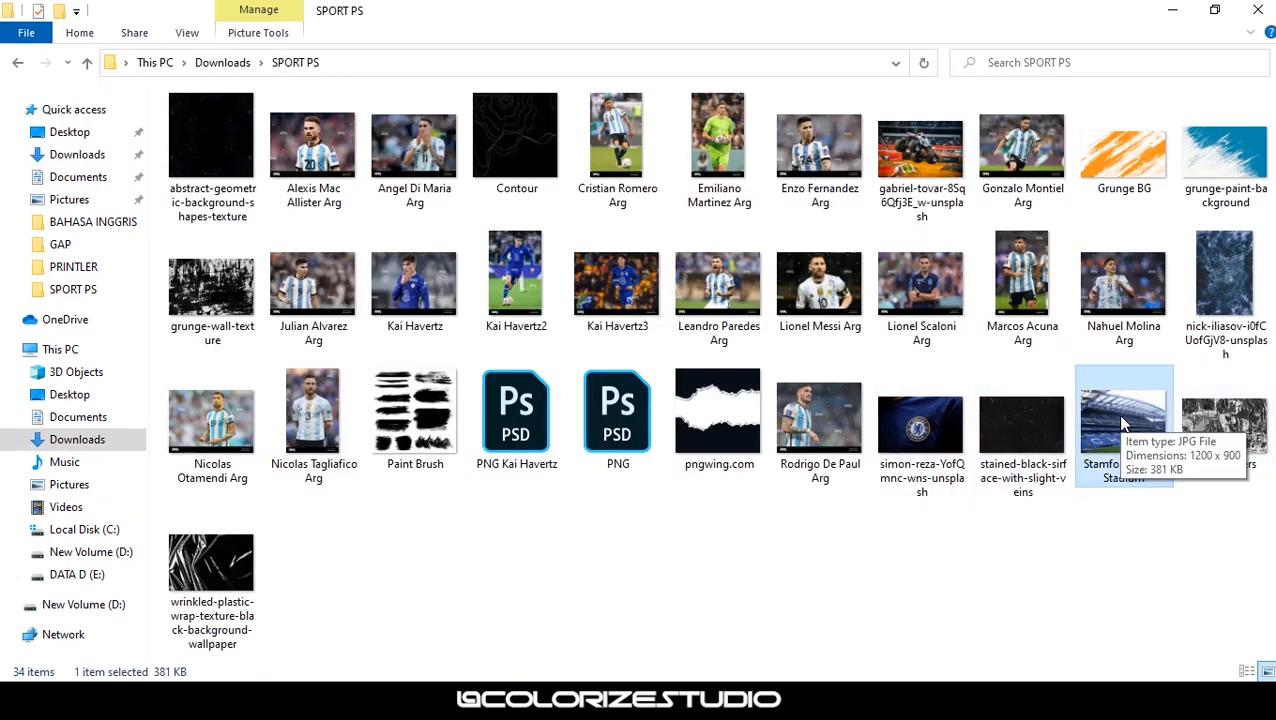
left_click_drag(1105, 427, 593, 317)
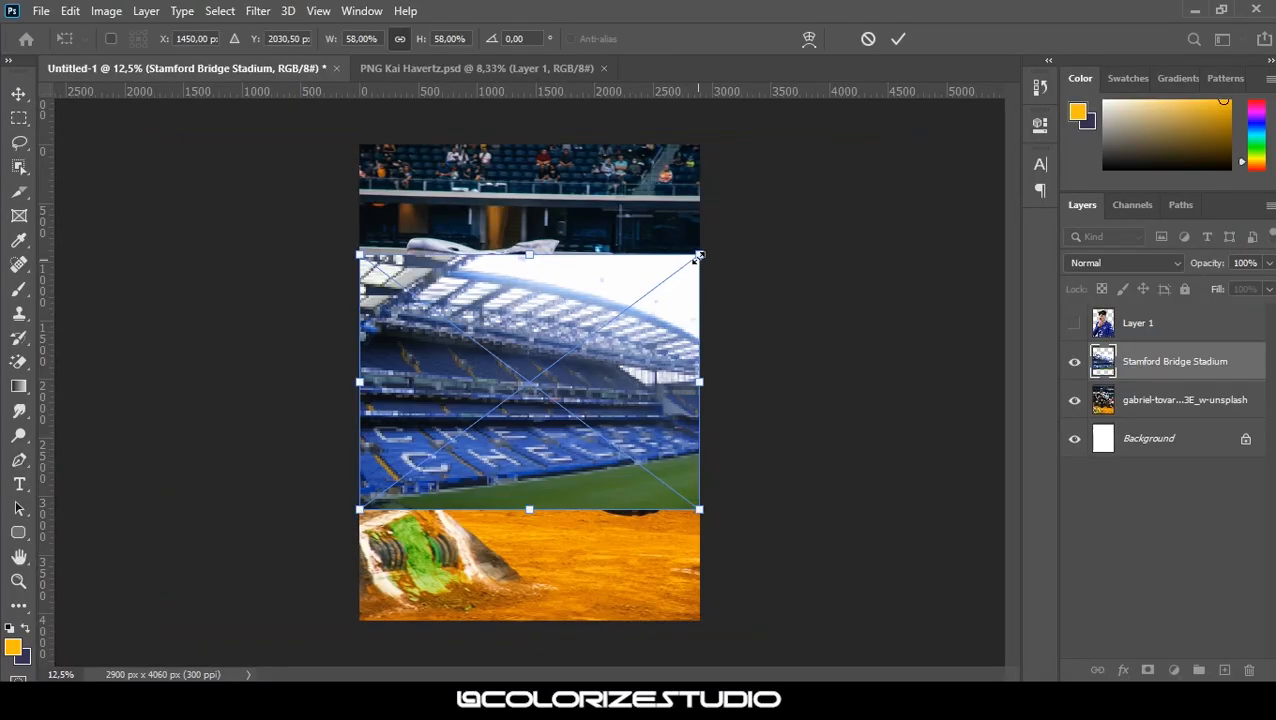
right_click(1148, 361)
left_click(905, 349)
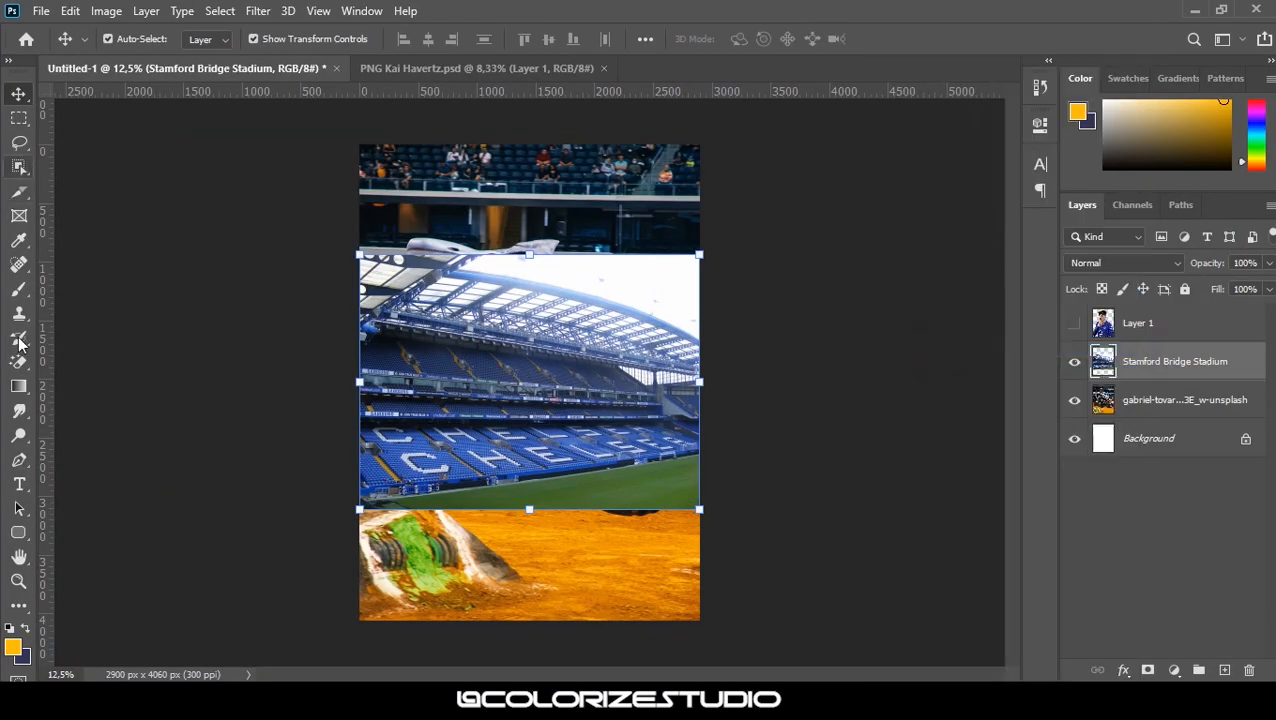
Draw a black rectangle over the stadium image and transform it to about 1920 × 2750 px, right of centre on the canvas
right_click(16, 534)
left_click(70, 530)
left_click_drag(560, 217, 814, 532)
key("v")
left_click_drag(657, 313, 517, 309)
left_click_drag(421, 372, 470, 367)
left_click_drag(628, 335, 653, 298)
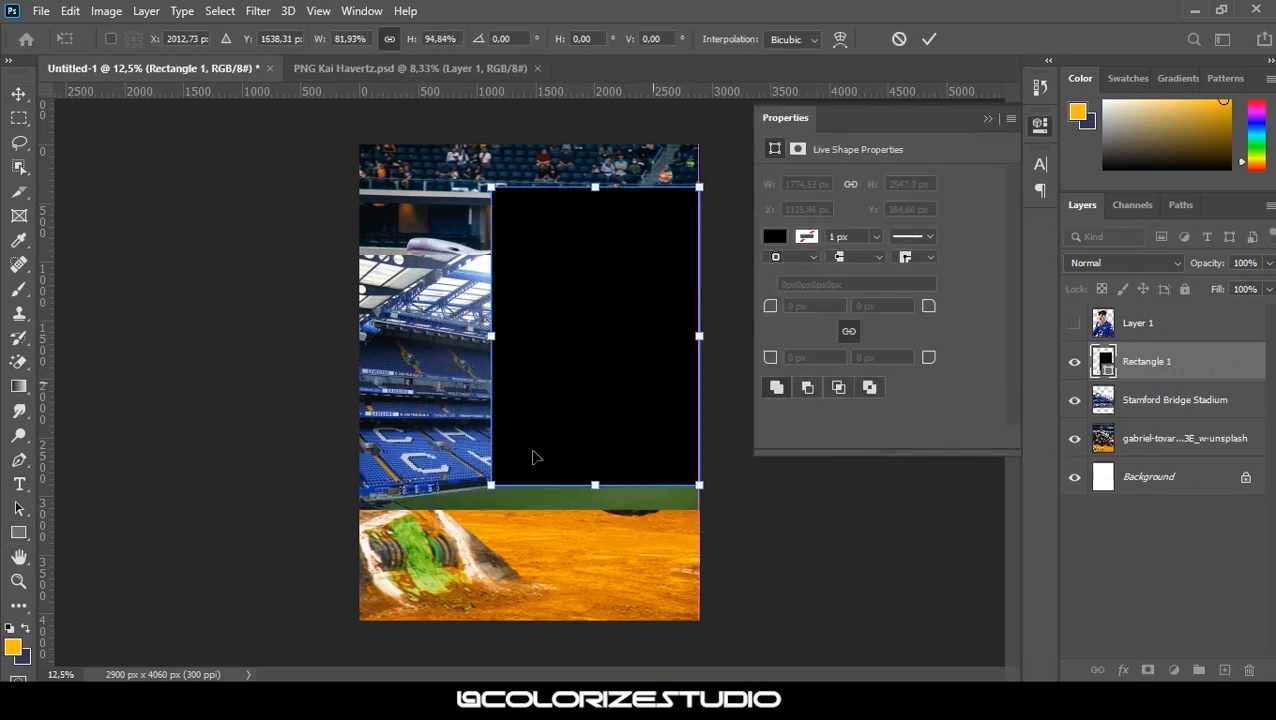
left_click_drag(488, 489, 472, 513)
left_click_drag(599, 402, 586, 386)
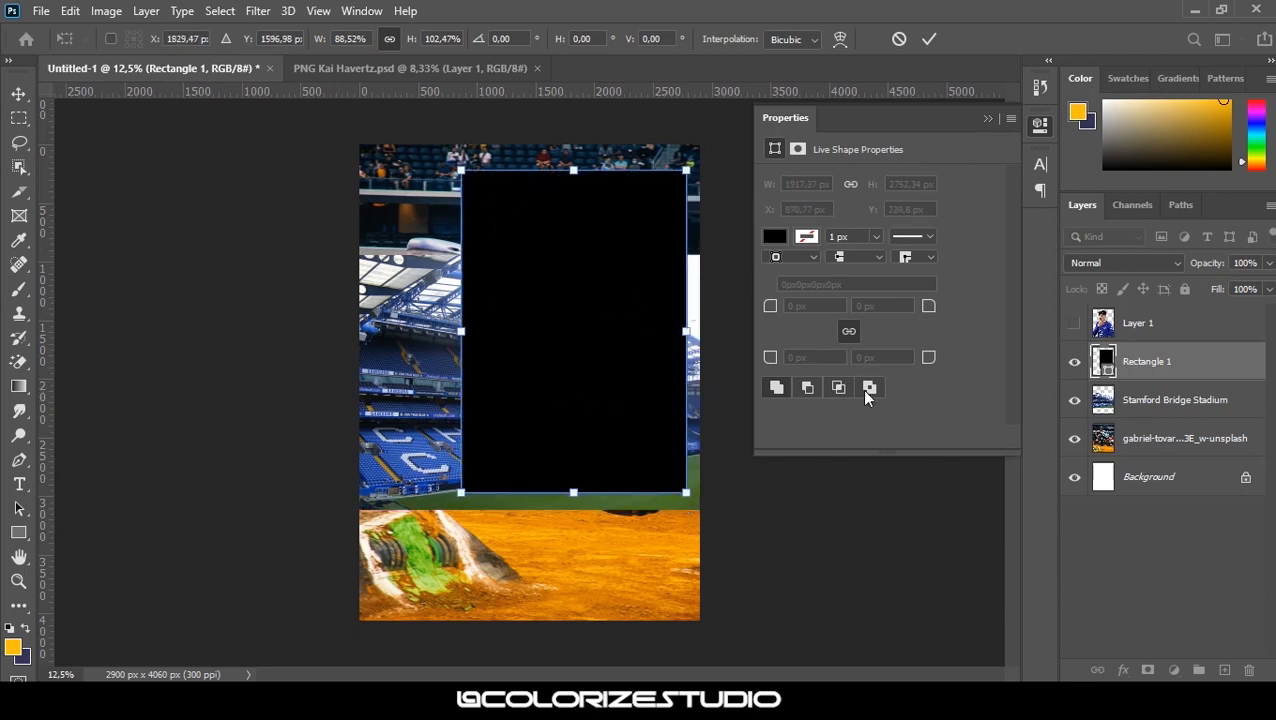
key("Return")
Move the monster truck layer above Rectangle 1 and clip it to the rectangle
left_click_drag(1140, 446, 1160, 345)
right_click(1162, 350)
left_click(1150, 359)
left_click(1011, 119)
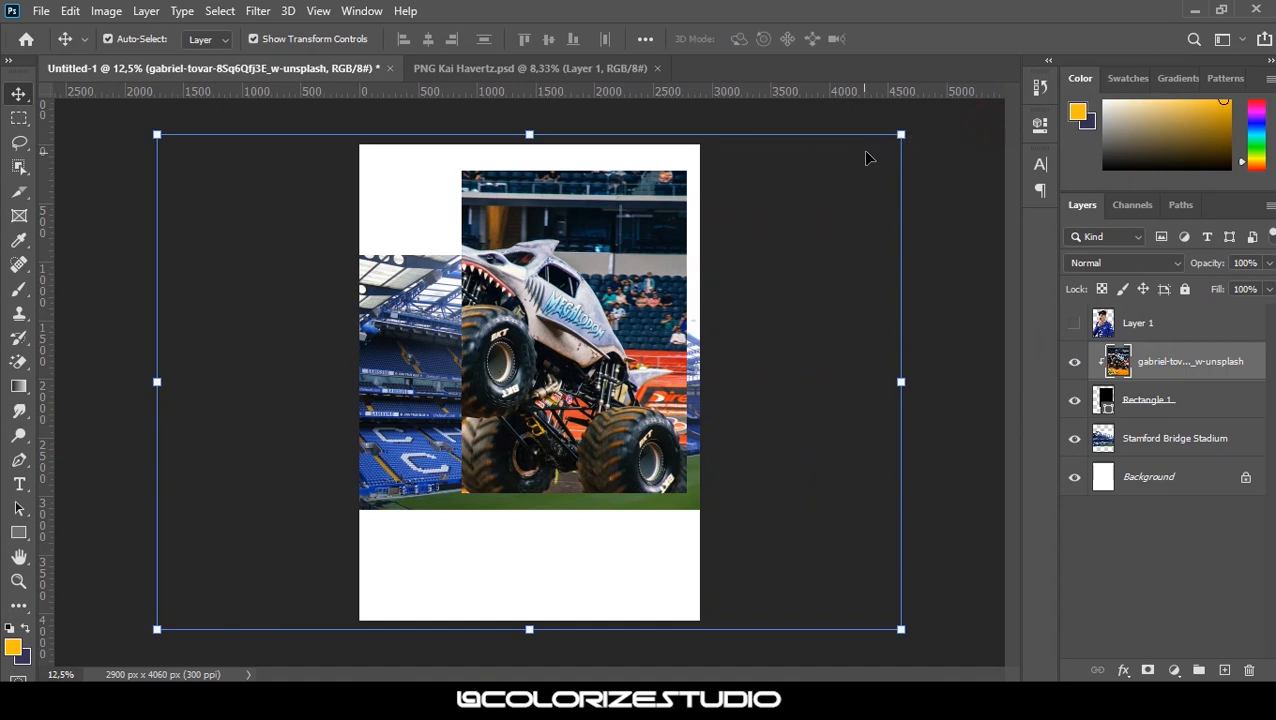
Transform and reposition the clipped truck photo so the truck's front fits inside the rectangle
key("ctrl+t")
left_click_drag(614, 277, 908, 215)
key("Return")
Enlarge the stadium image to cover the whole canvas and shift it slightly to the right
left_click(415, 317)
left_click_drag(438, 354, 461, 352)
key("Return")
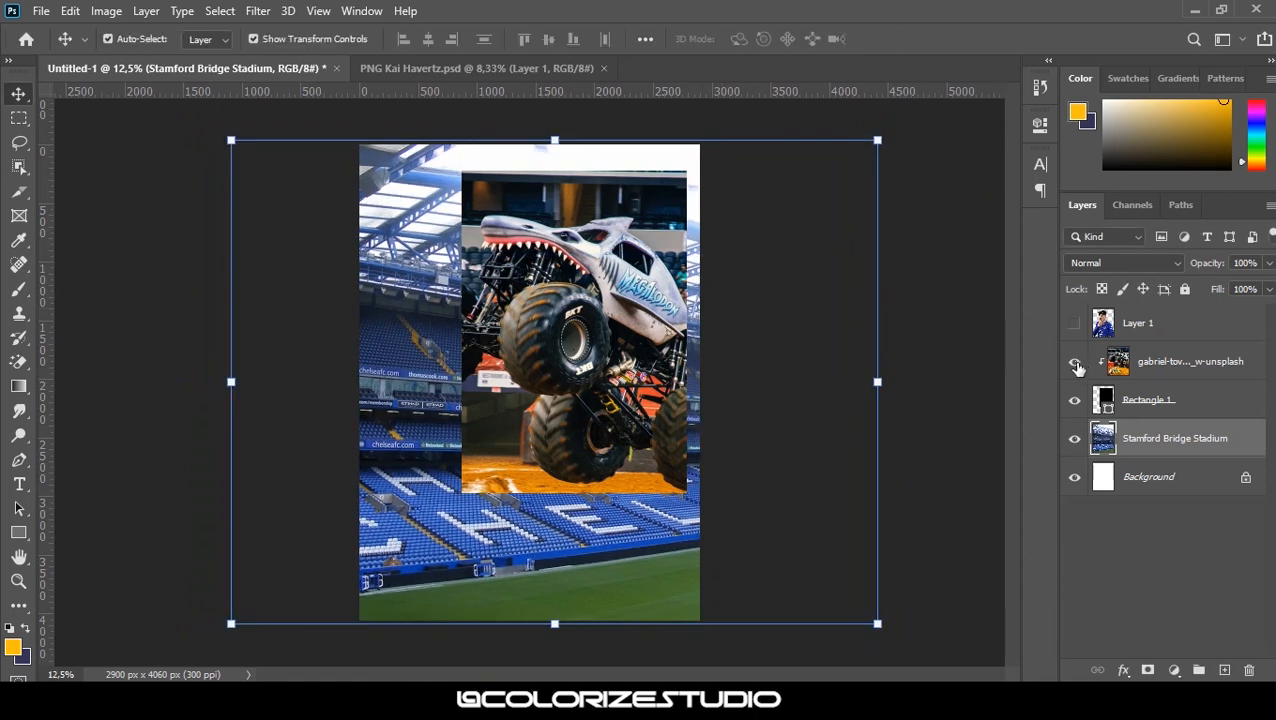
Apply the Camera Raw Filter to the stadium layer with exposure -0.70, contrast +23, highlights +38, shadows +15 and whites +25
left_click(1074, 400)
left_click(257, 10)
key("Escape")
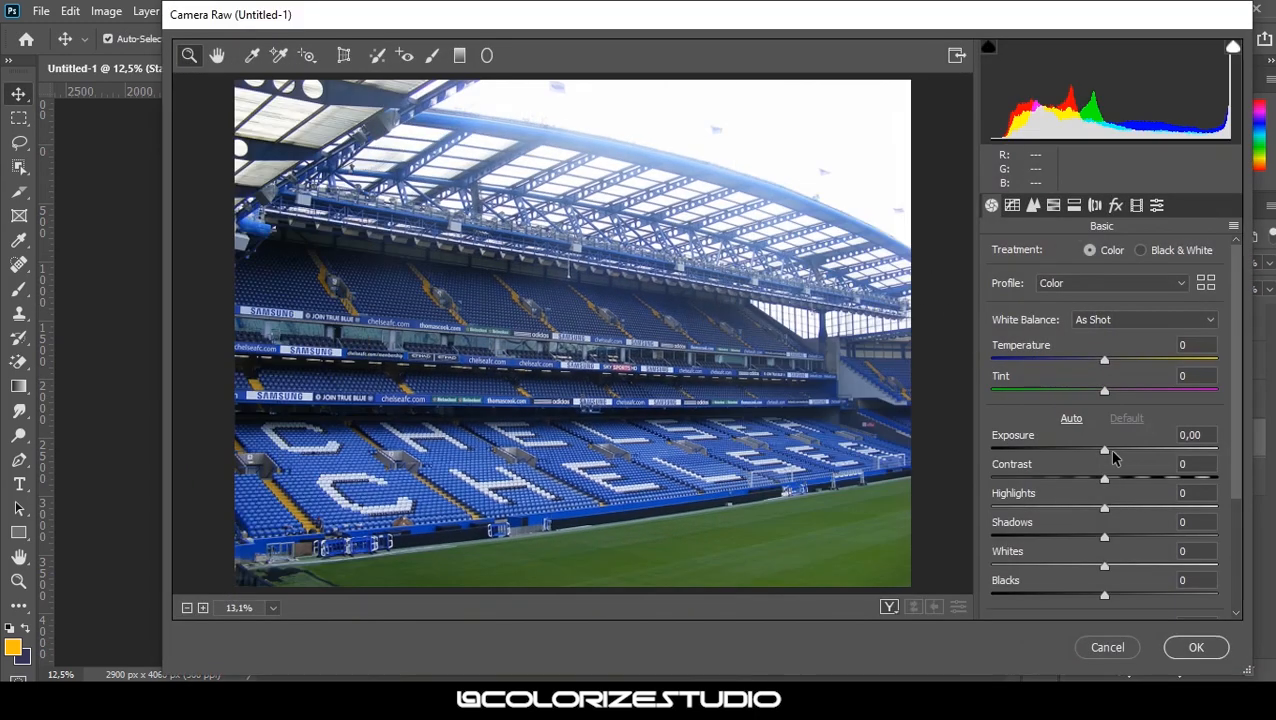
left_click_drag(1110, 452, 1094, 452)
left_click_drag(1110, 508, 1147, 508)
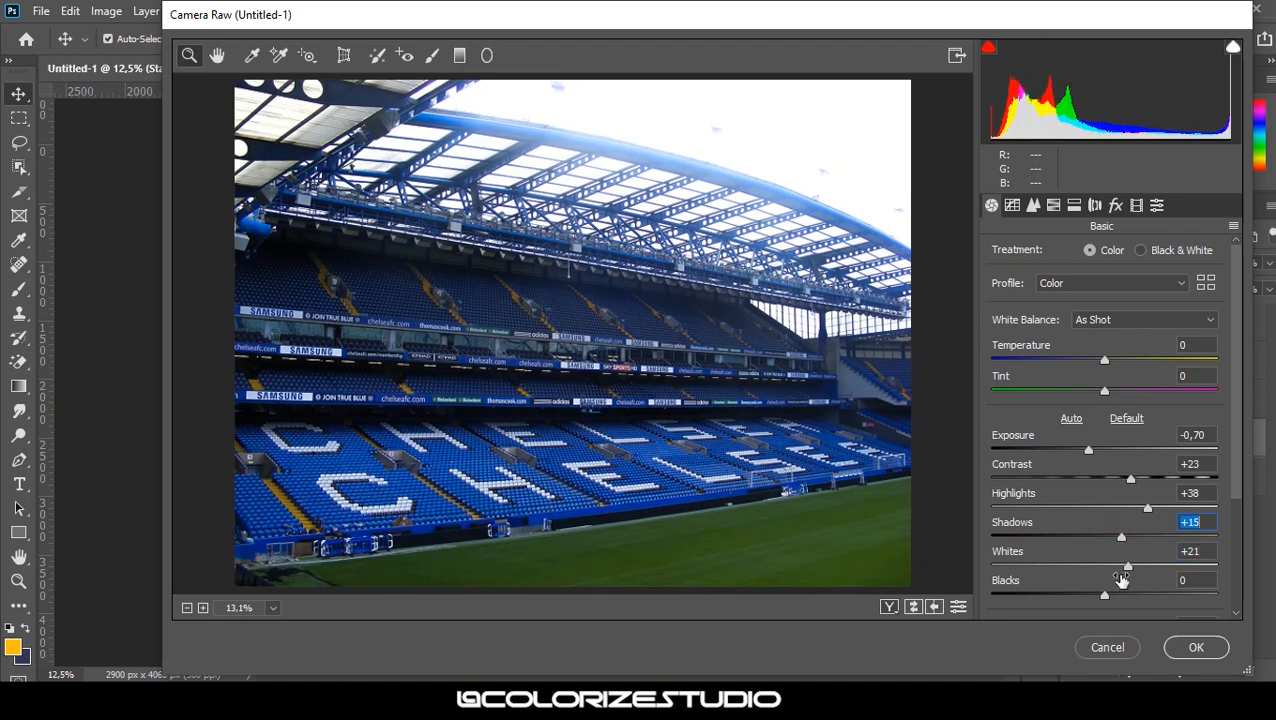
left_click_drag(1117, 570, 1133, 563)
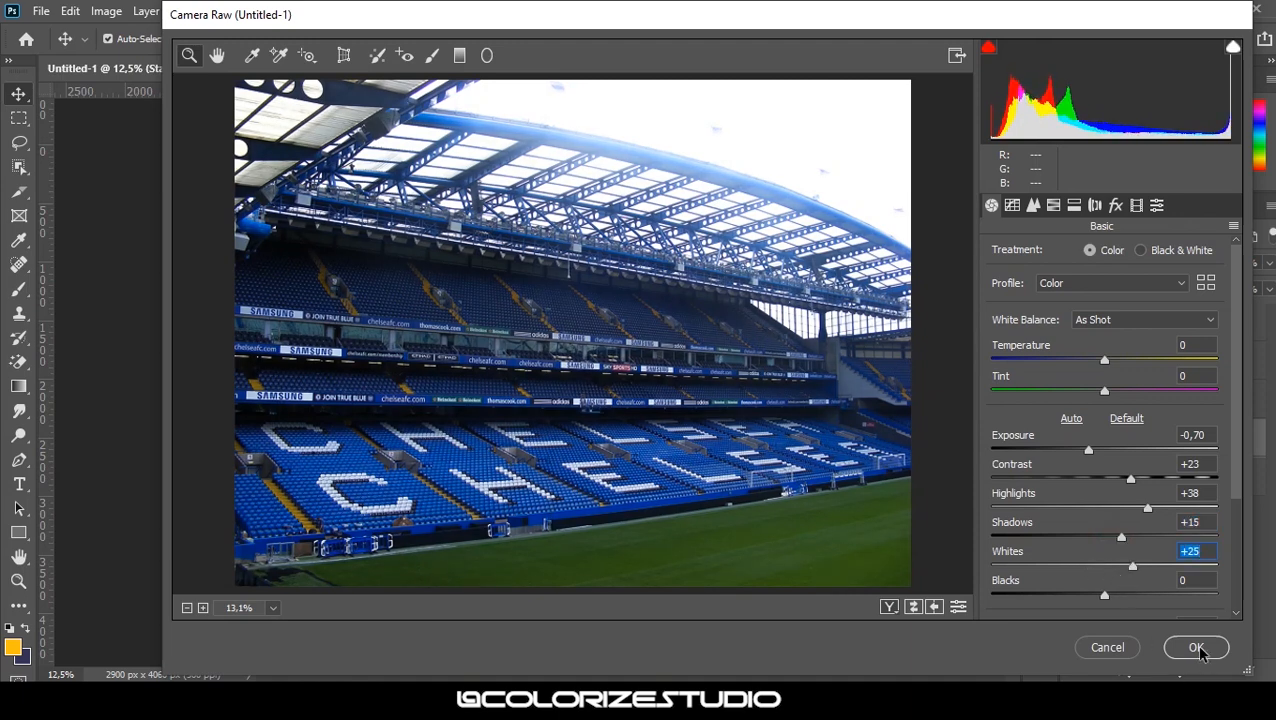
left_click(1197, 648)
left_click(1074, 400)
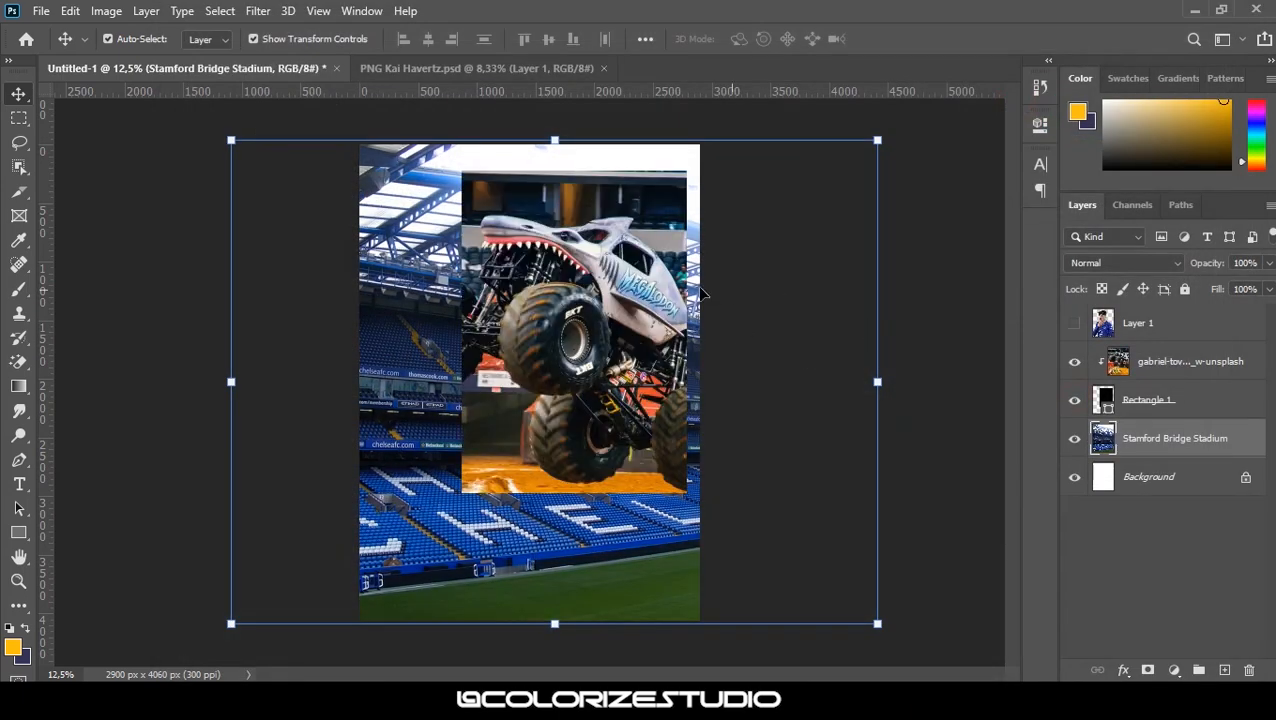
Scale up the truck photo and its clipping rectangle together and nudge them into place within the canvas
left_click(1147, 370)
left_click(1141, 405, "shift")
left_click_drag(977, 113, 1014, 98)
left_click_drag(572, 265, 567, 272)
key("Return")
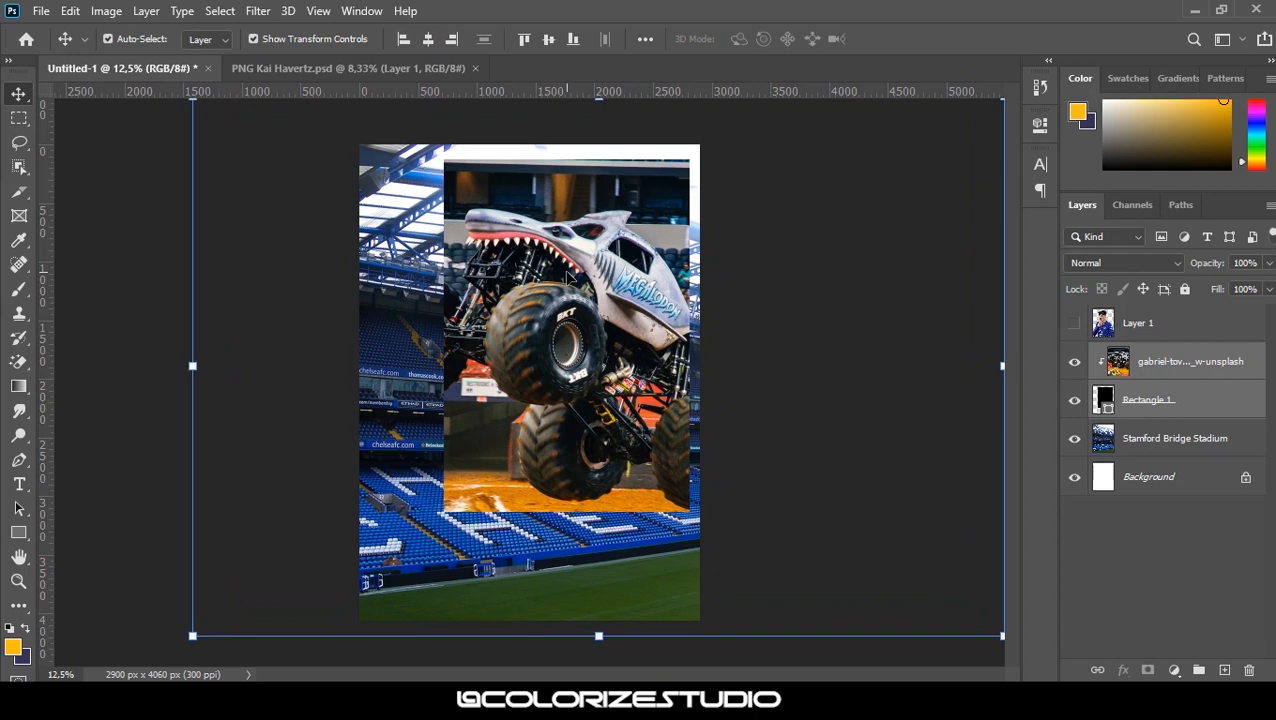
Add a Gradient Map adjustment layer above the monster truck layer
left_click(1178, 361)
left_click(1174, 670)
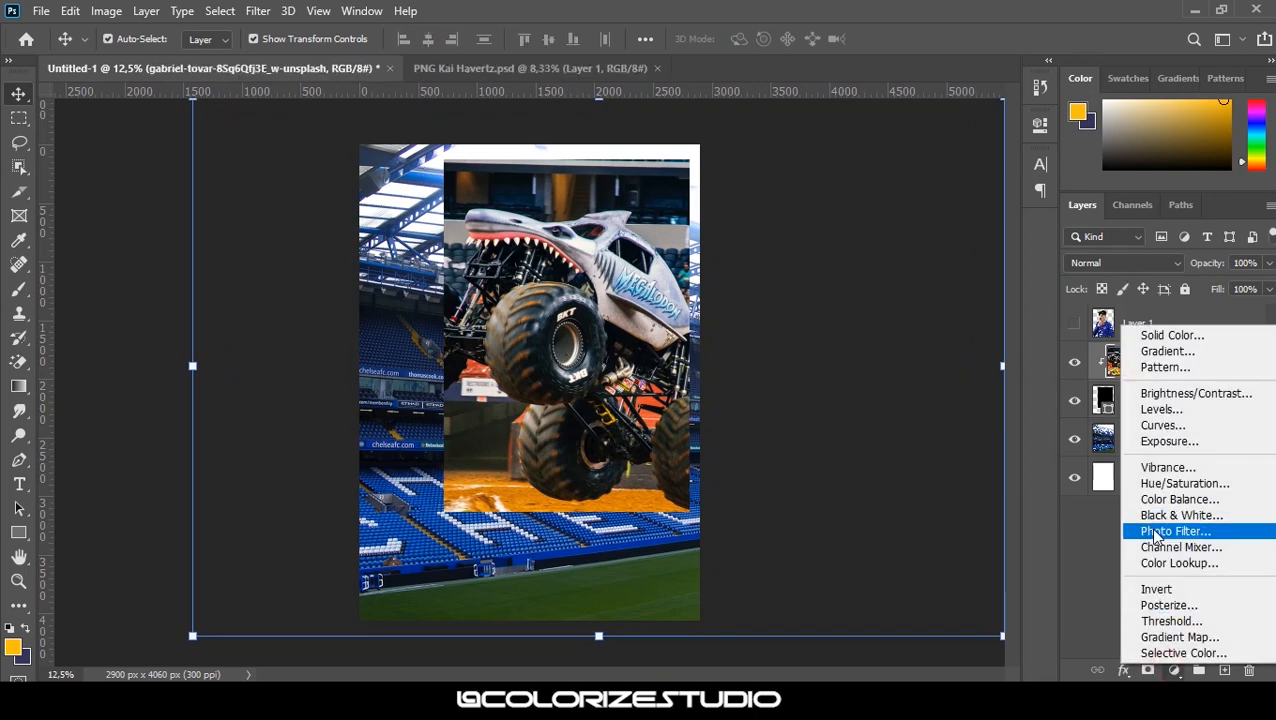
left_click(1165, 637)
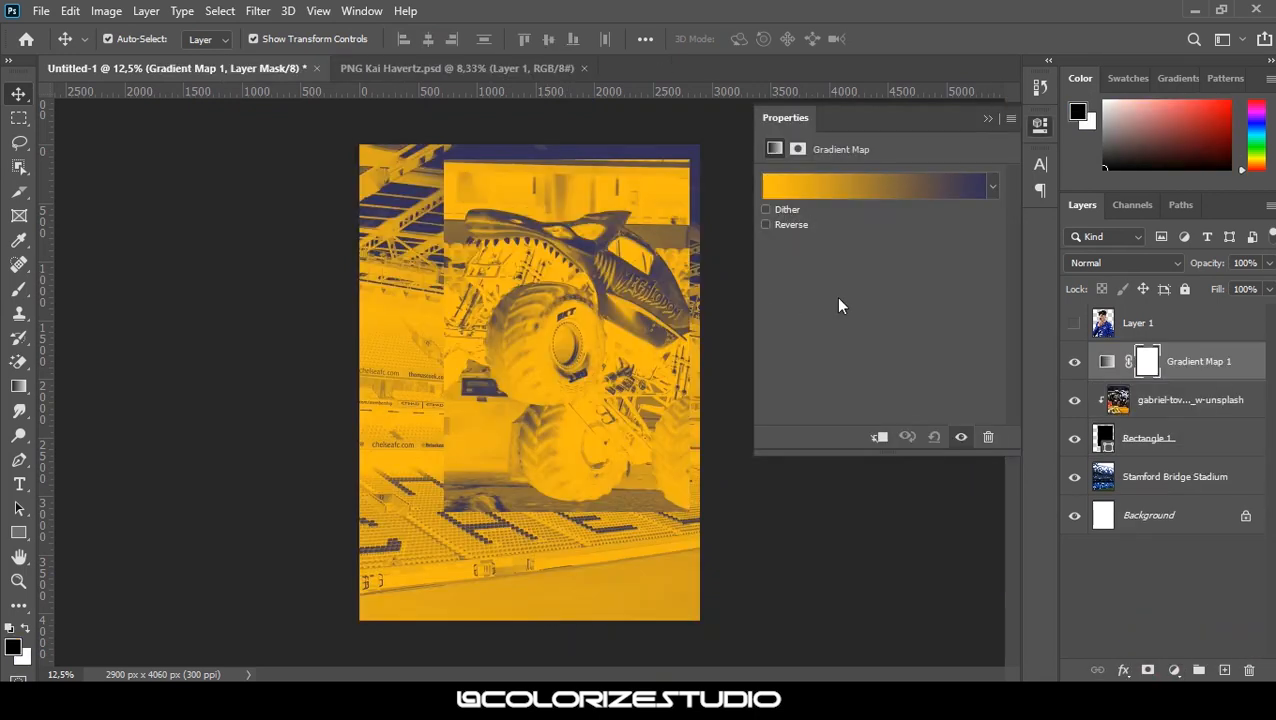
Set the start color stop of the Gradient Map to a dark navy blue
left_click(866, 190)
left_click_drag(664, 48, 1023, 97)
left_click(812, 448)
left_click(897, 523)
left_click(879, 229)
left_click_drag(834, 218, 822, 338)
left_click(1045, 137)
Set the end color stop of the gradient to cyan 00ffe4
double_click(1190, 443)
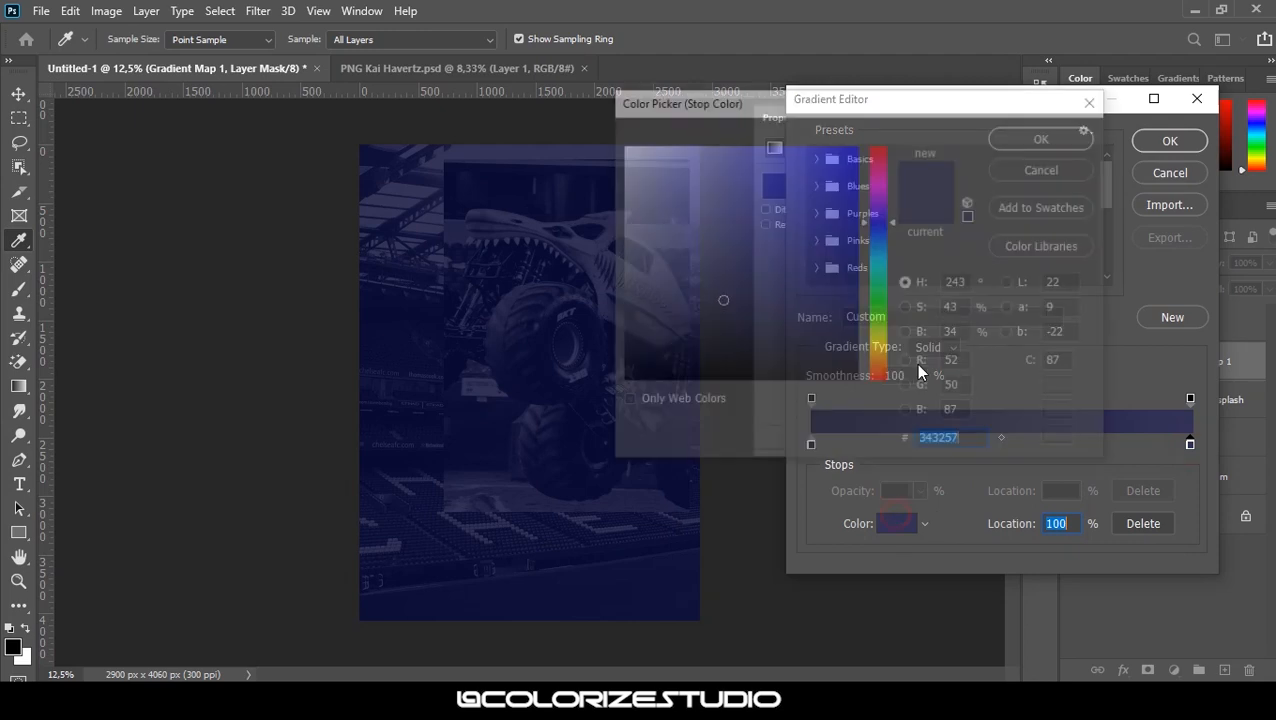
left_click(879, 268)
left_click(821, 185)
left_click(834, 146)
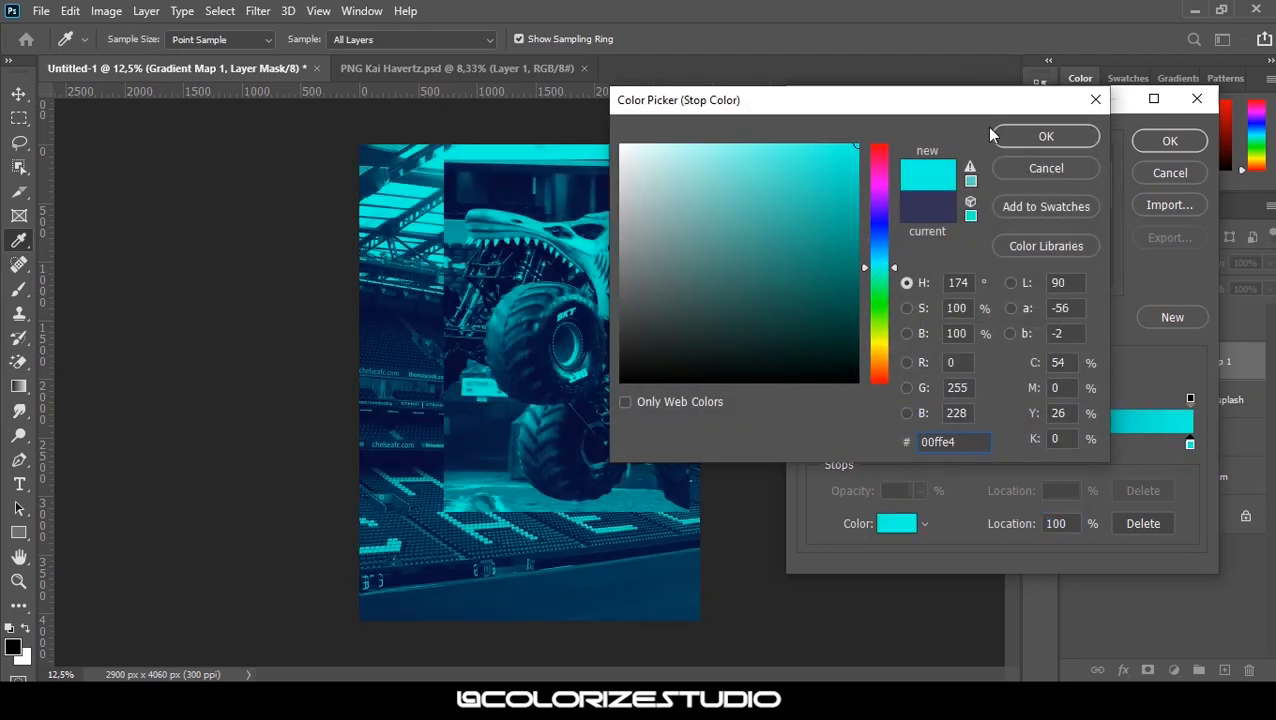
left_click(1045, 137)
left_click(877, 431)
key("ctrl+z")
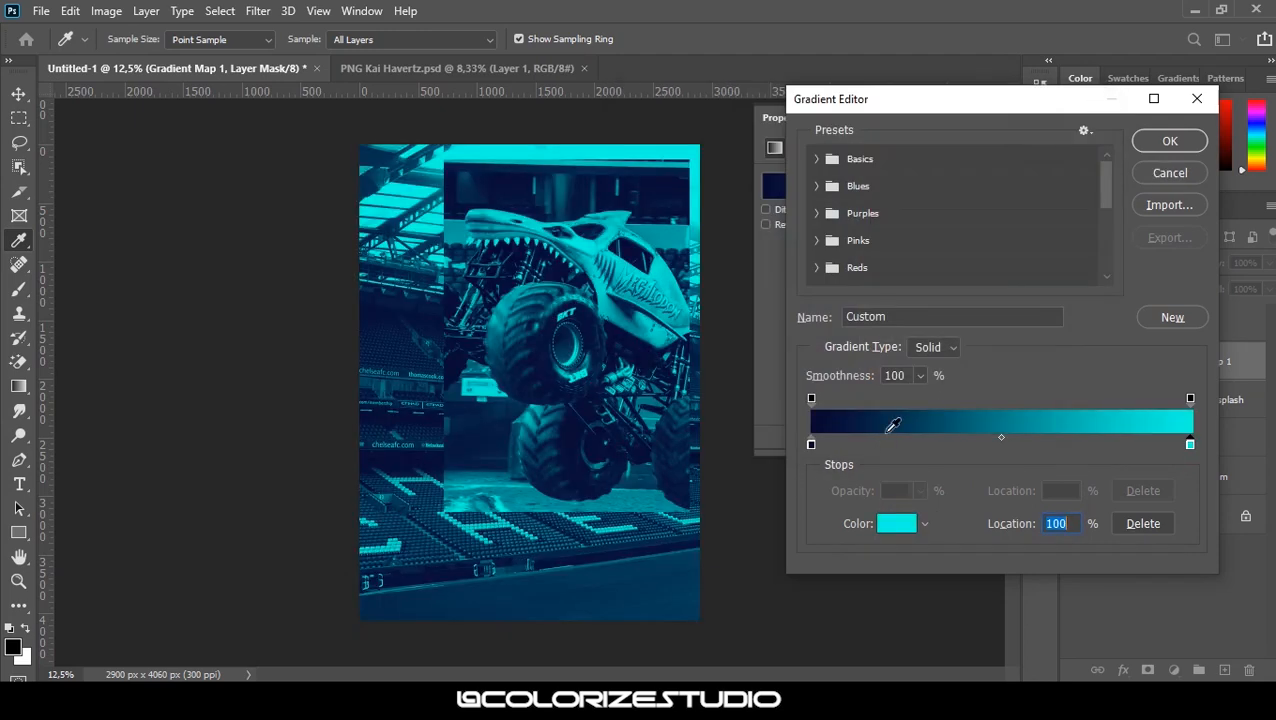
left_click(900, 421)
key("ctrl+z")
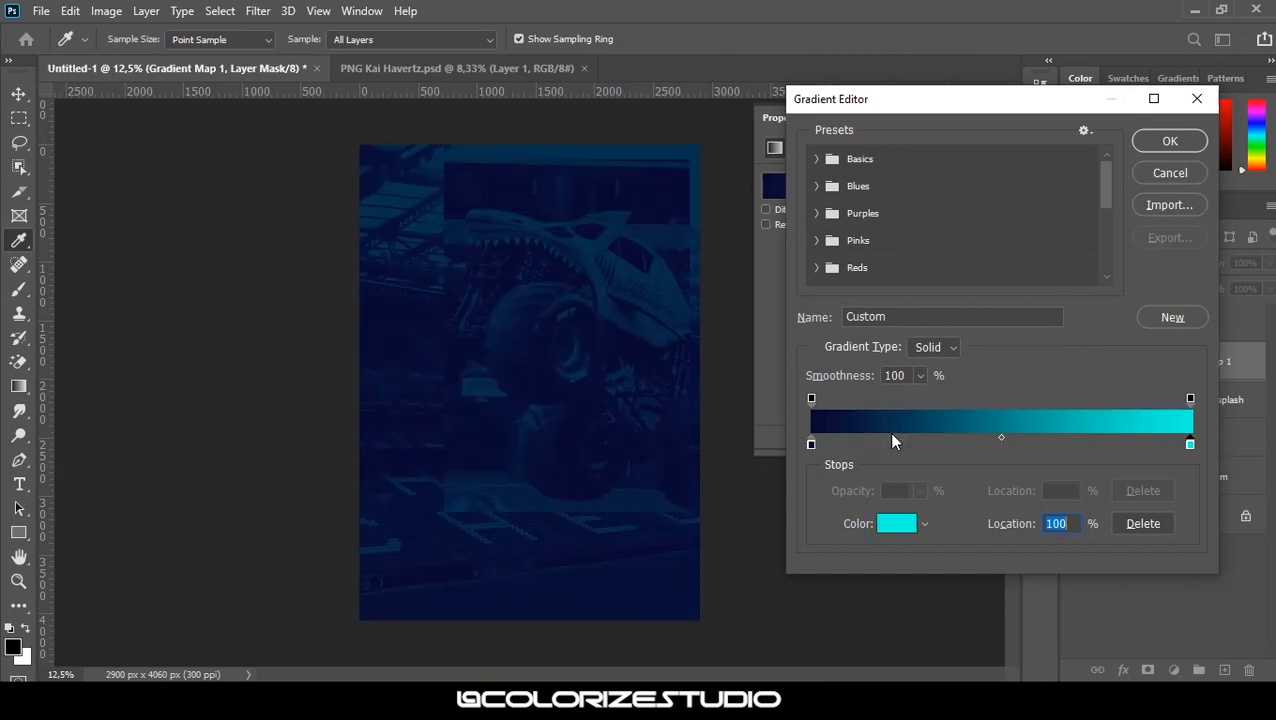
Add a color stop at 20% location with dark blue 121141 and apply the gradient
left_click(889, 441)
left_click(896, 523)
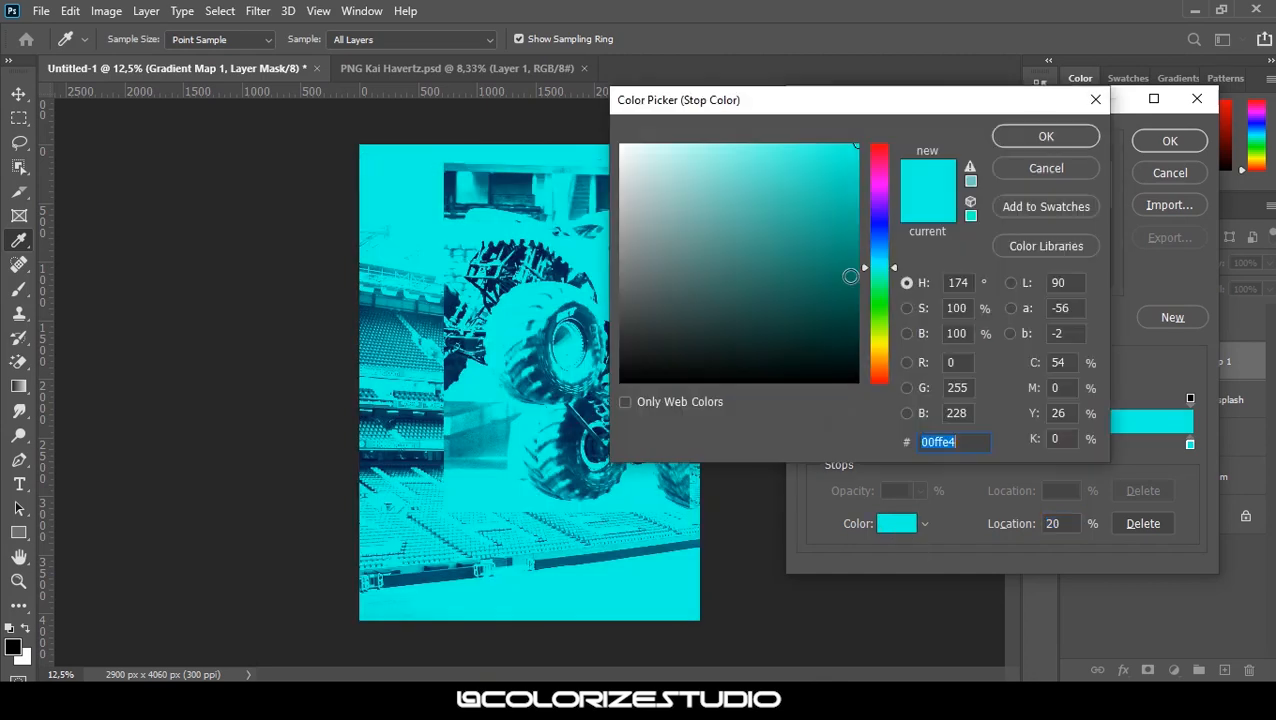
left_click(882, 224)
mouse_move(821, 328)
left_mouse_down()
mouse_move(817, 345)
mouse_move(831, 299)
mouse_move(778, 306)
mouse_move(792, 316)
mouse_move(799, 304)
left_mouse_up()
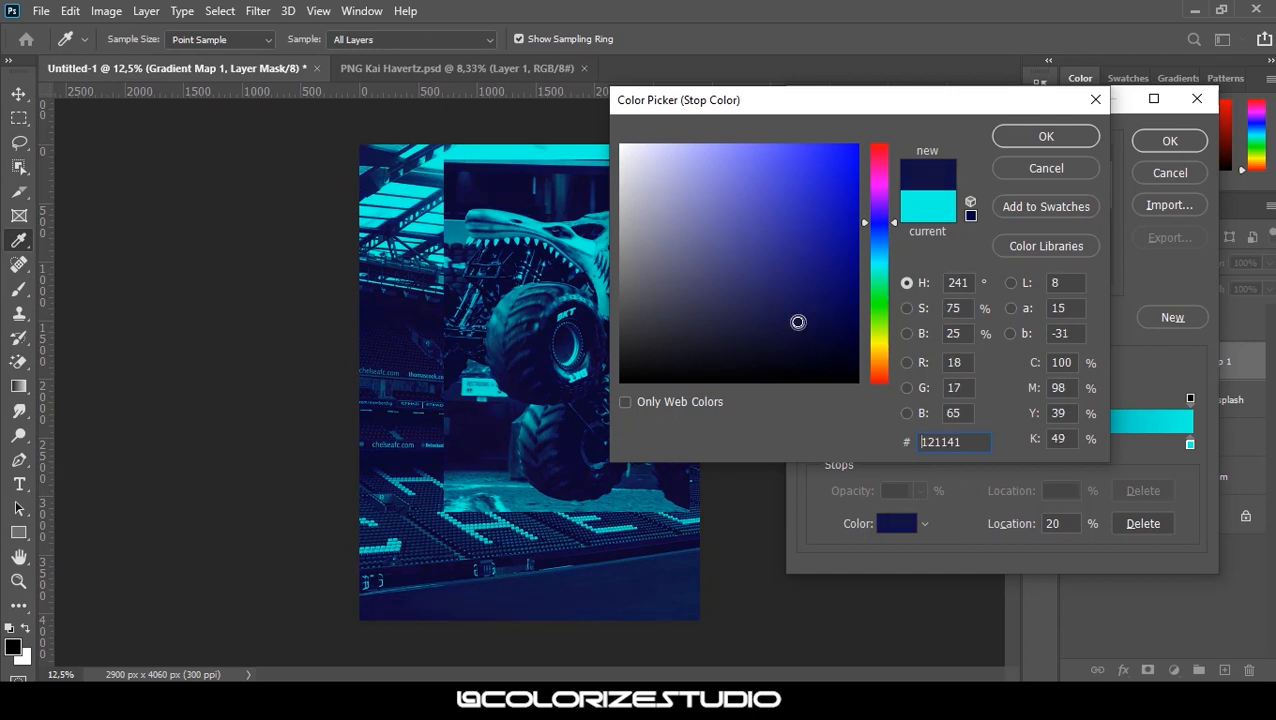
left_click(1018, 144)
left_click(1170, 141)
left_click(998, 122)
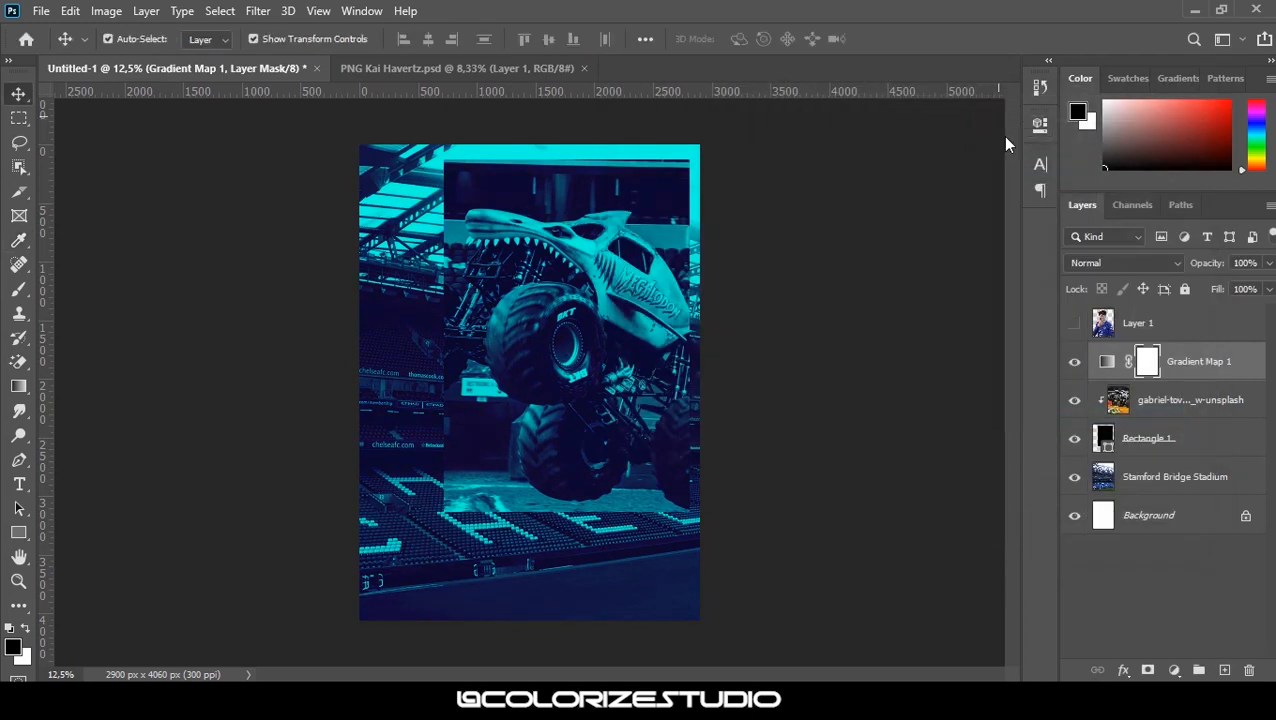
Show the player photo in Layer 1 and set its Camera Raw exposure to +0.65, contrast +21, highlights -9 and shadows -63
left_click(1074, 322)
left_click(531, 217)
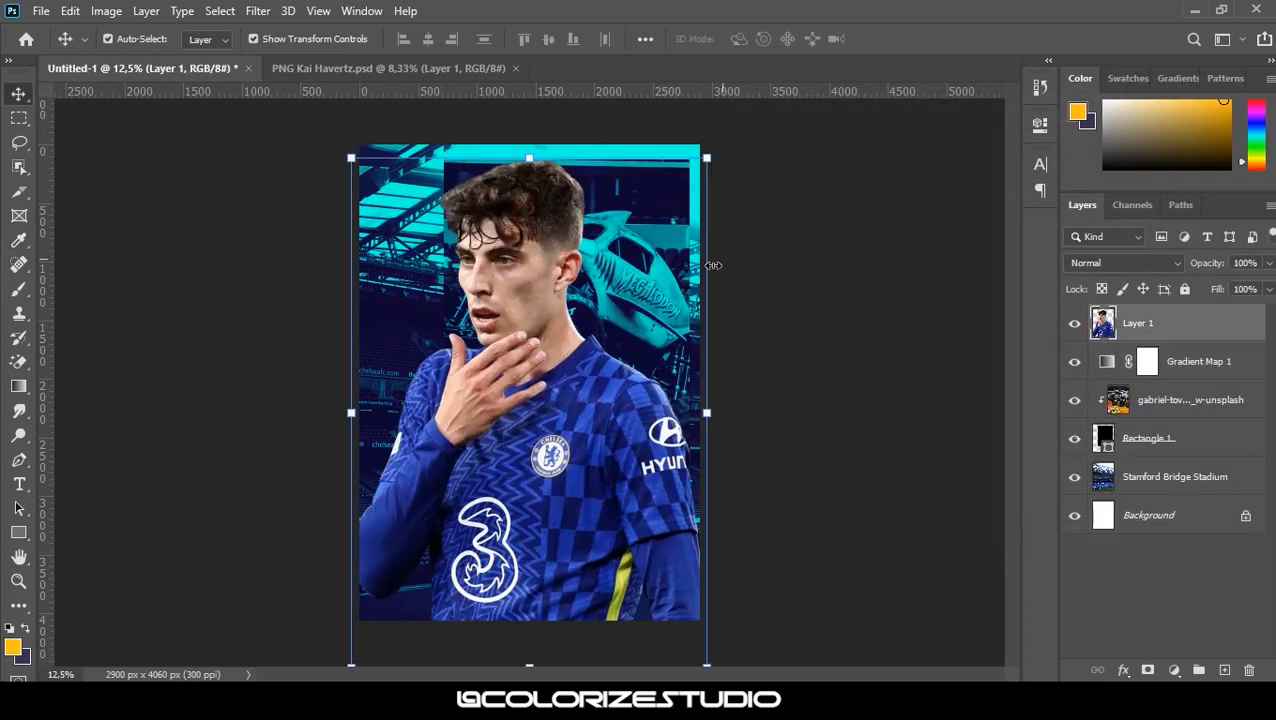
left_click(257, 11)
key("Escape")
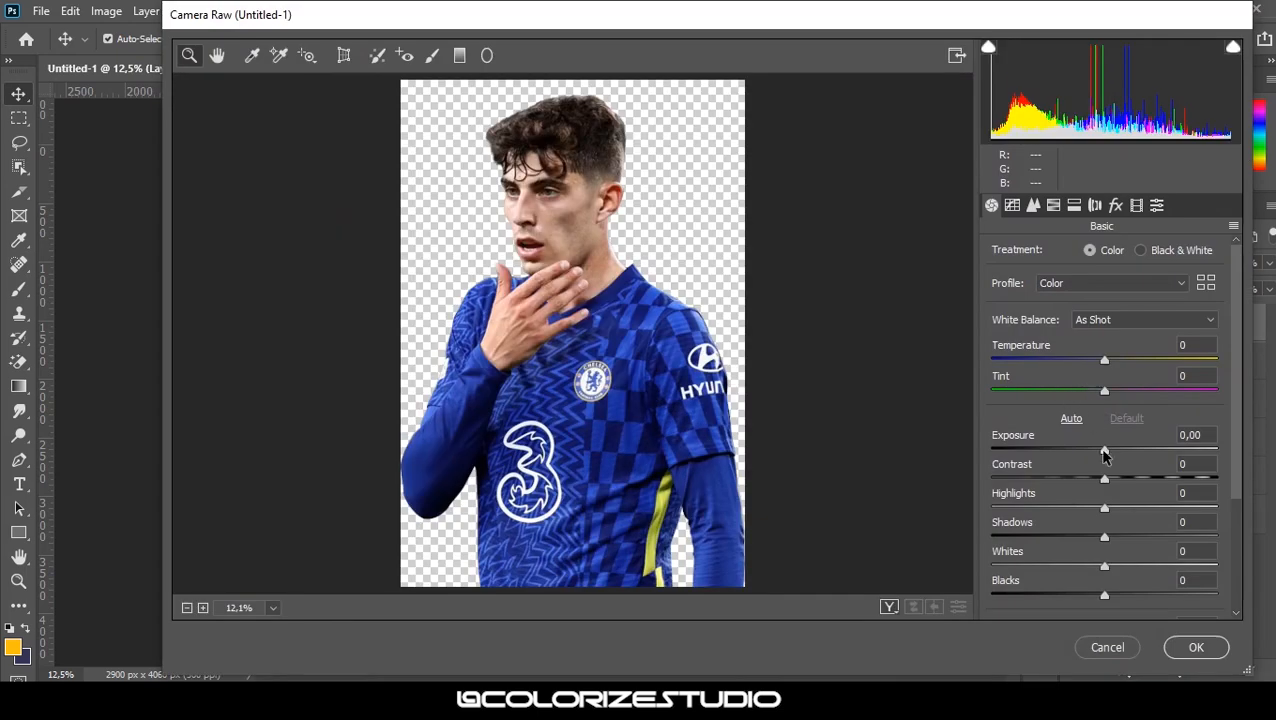
left_click_drag(1104, 452, 1038, 533)
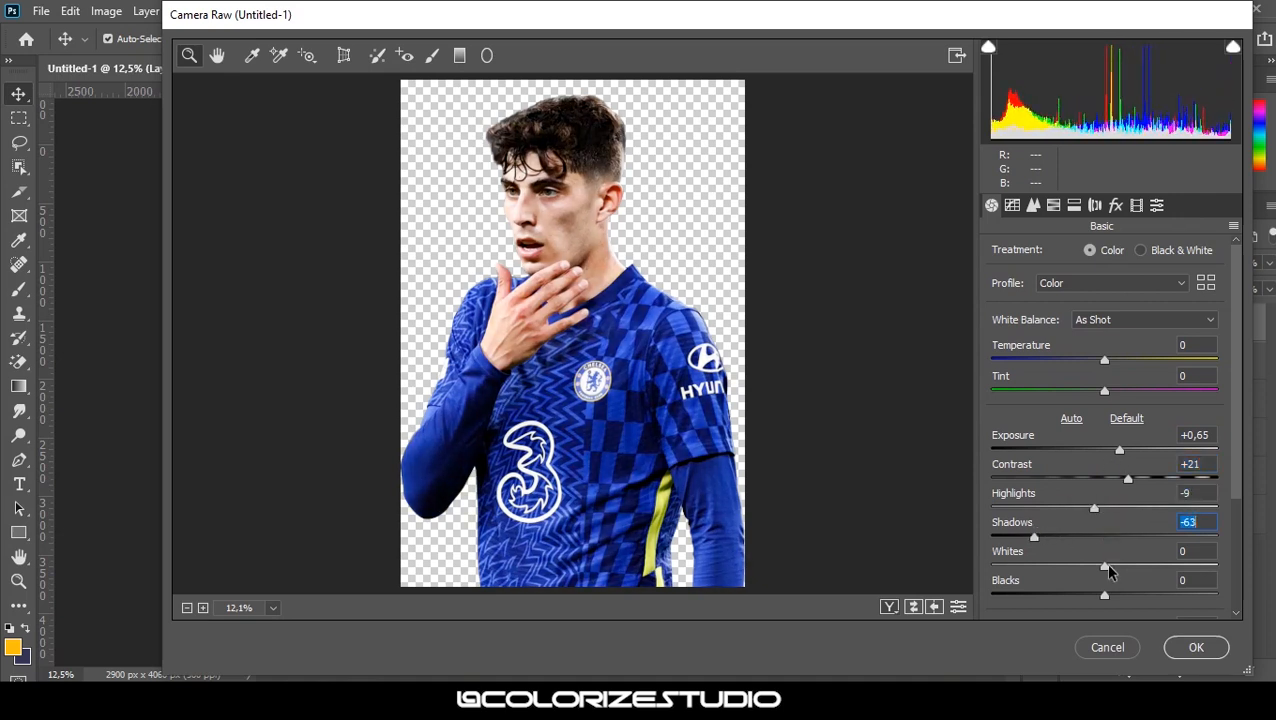
Set the Camera Raw texture to +21, adjust clarity and dehaze, and apply the filter to the player photo
scroll(1124, 503, "down", 3)
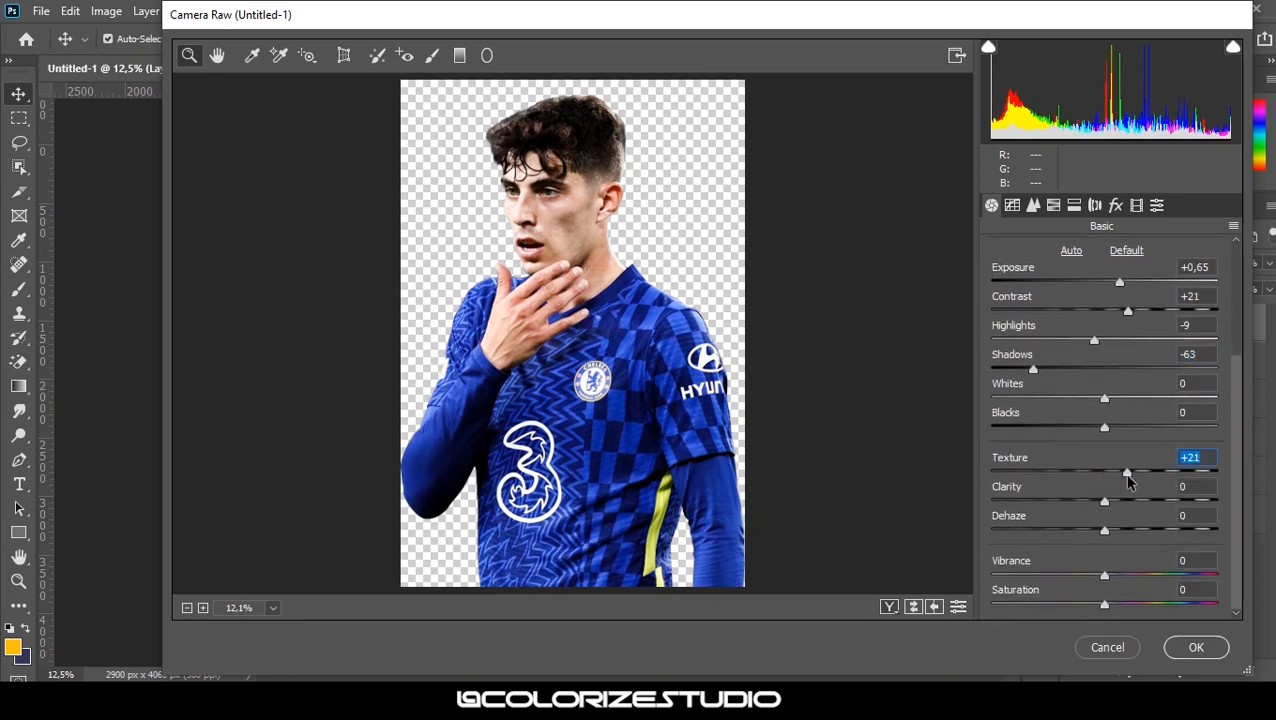
left_click_drag(1134, 508, 1122, 533)
left_click(1196, 647)
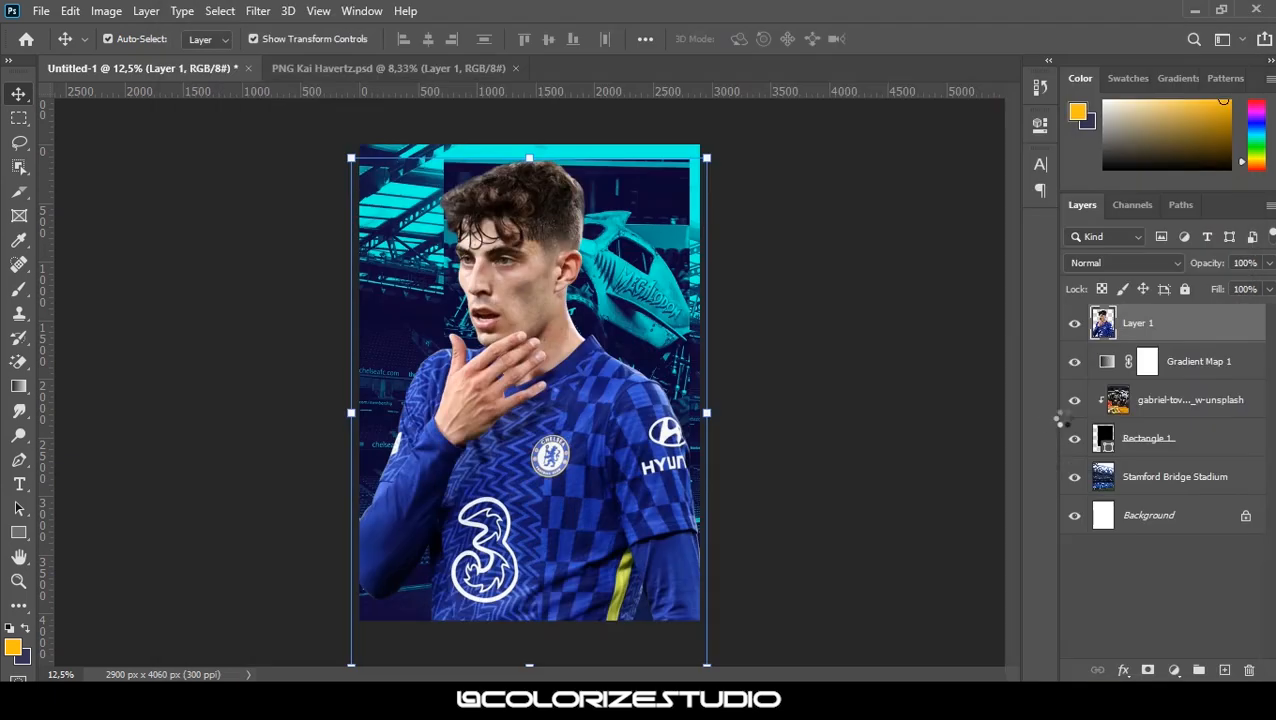
Bring the second player cutout into the poster as Layer 2 and resize it in the lower right area
left_click_drag(447, 172, 490, 300)
left_click(643, 333)
left_click_drag(643, 333, 566, 376)
left_click_drag(680, 212, 664, 302)
key("Return")
Hide Layer 2, scale the Layer 1 player to 80.69% and move him up by about 400 px
left_click(1074, 324)
left_click(562, 250)
left_click_drag(705, 158, 672, 206)
left_click_drag(545, 275, 544, 229)
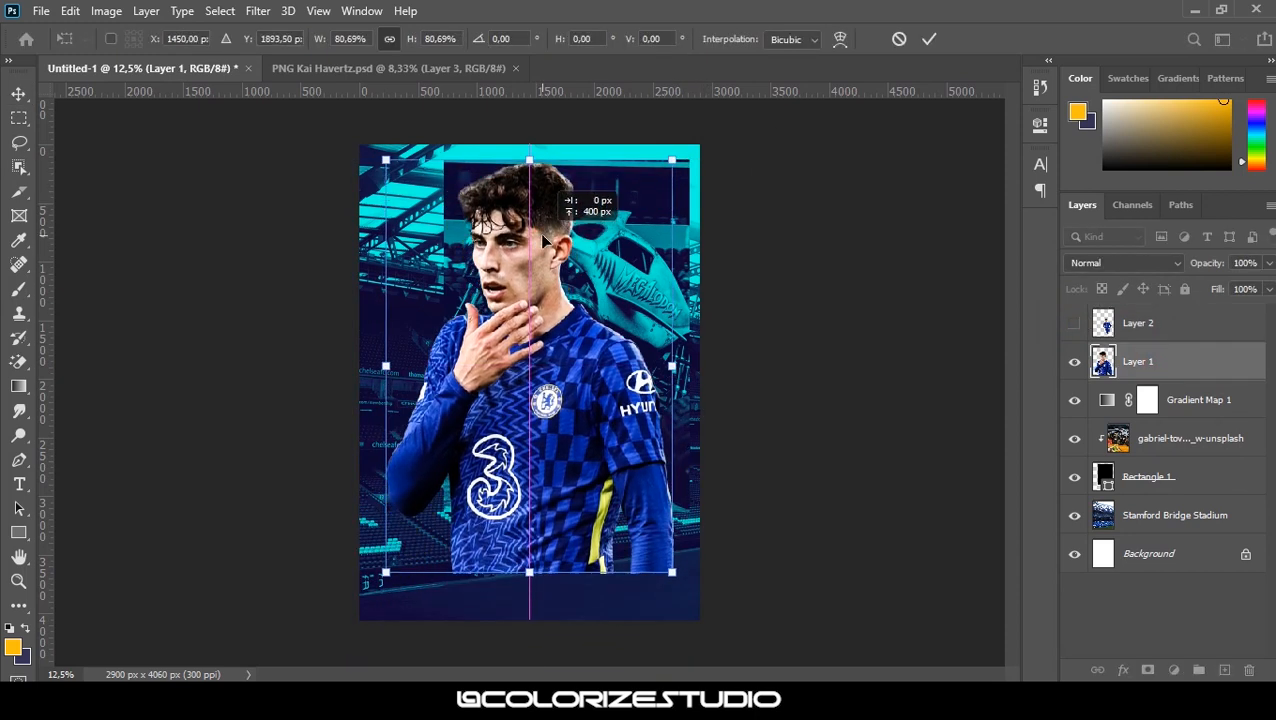
key("Return")
Draw a black rectangle above Gradient Map 1 behind the player's head and chest, and clip Layer 1 to it
left_click(1188, 410)
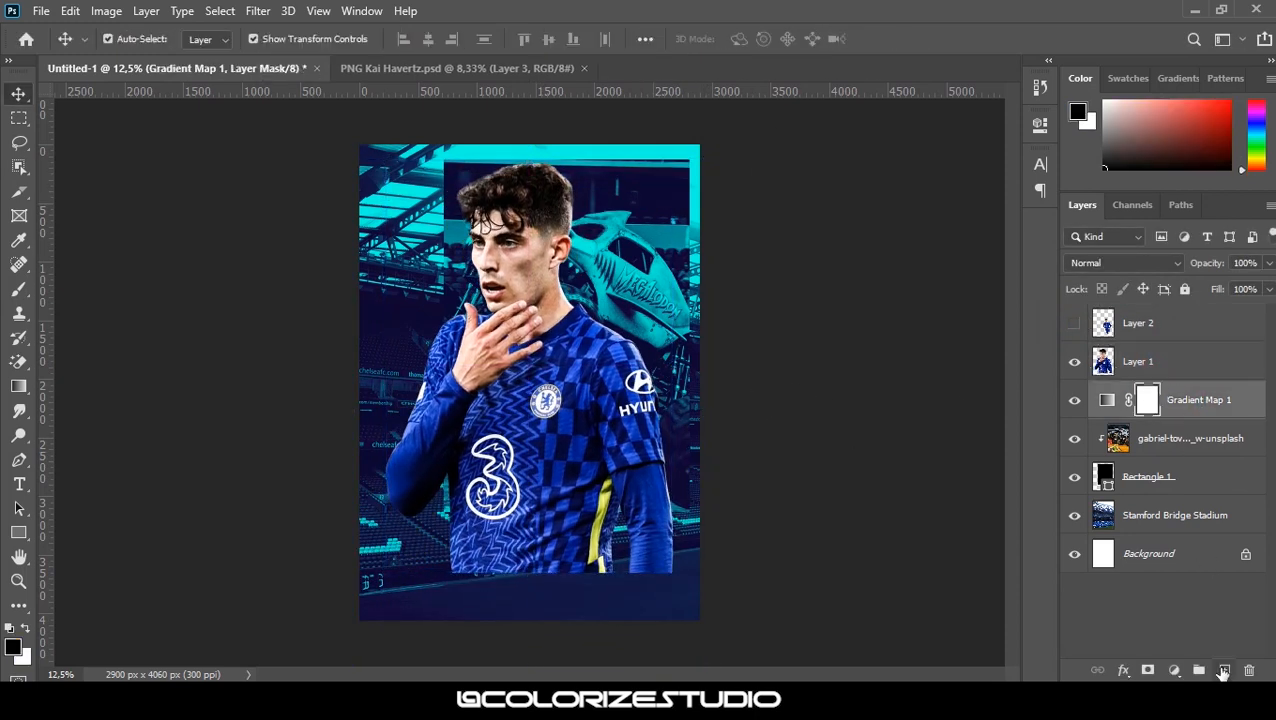
key("ctrl+shift+alt+n")
left_click(19, 532)
mouse_move(430, 197)
left_mouse_down()
mouse_move(645, 500)
mouse_move(645, 468)
left_mouse_up()
key("v")
left_click_drag(615, 263, 607, 226)
right_click(1160, 370)
left_click(1040, 362)
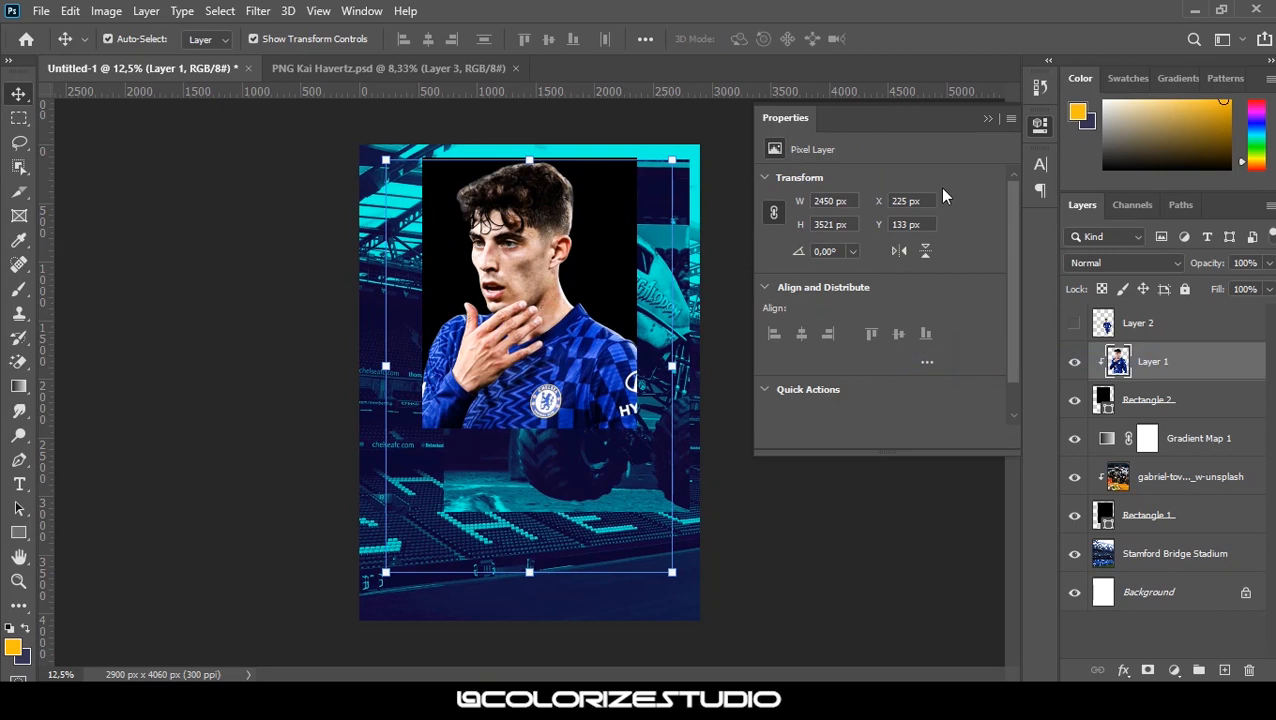
left_click(988, 119)
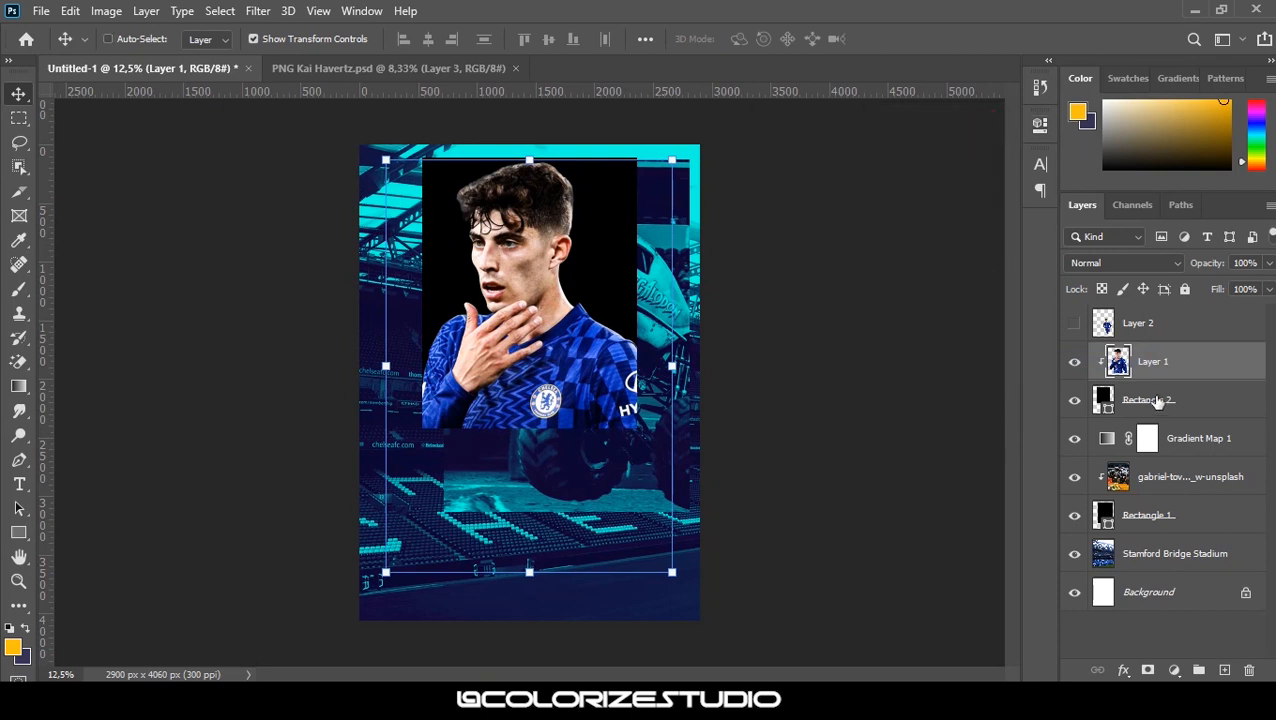
Duplicate Layer 1, place the copy beneath the original and enlarge it into a big background portrait inside the rectangle
key("ctrl+j")
left_click_drag(1154, 370, 1160, 414)
left_click_drag(670, 161, 888, 50)
left_click_drag(611, 196, 611, 262)
key("Return")
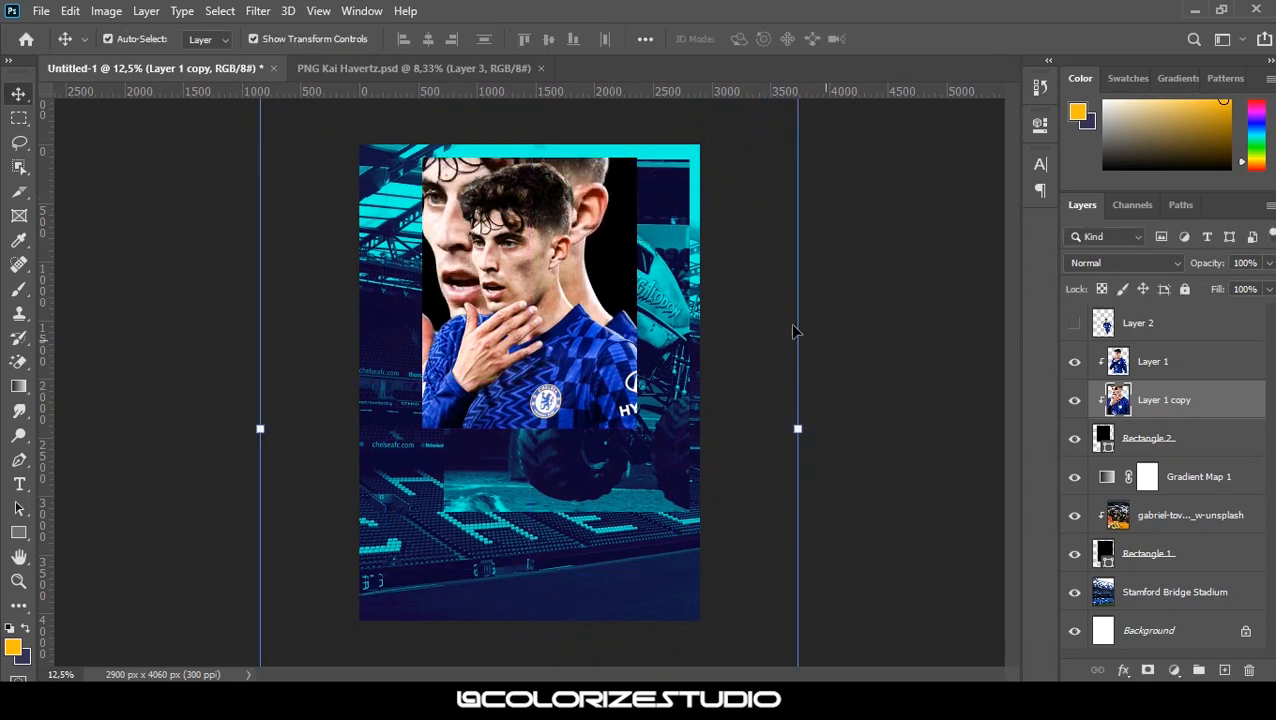
Duplicate the monster truck layer and clip the copy to Rectangle 2, directly beneath the Layer 1 copy
left_click(1162, 522)
key("ctrl+j")
left_click_drag(1165, 520, 1167, 418)
left_click(1172, 482)
left_click(1178, 512)
left_click(1180, 468)
left_click(1156, 362)
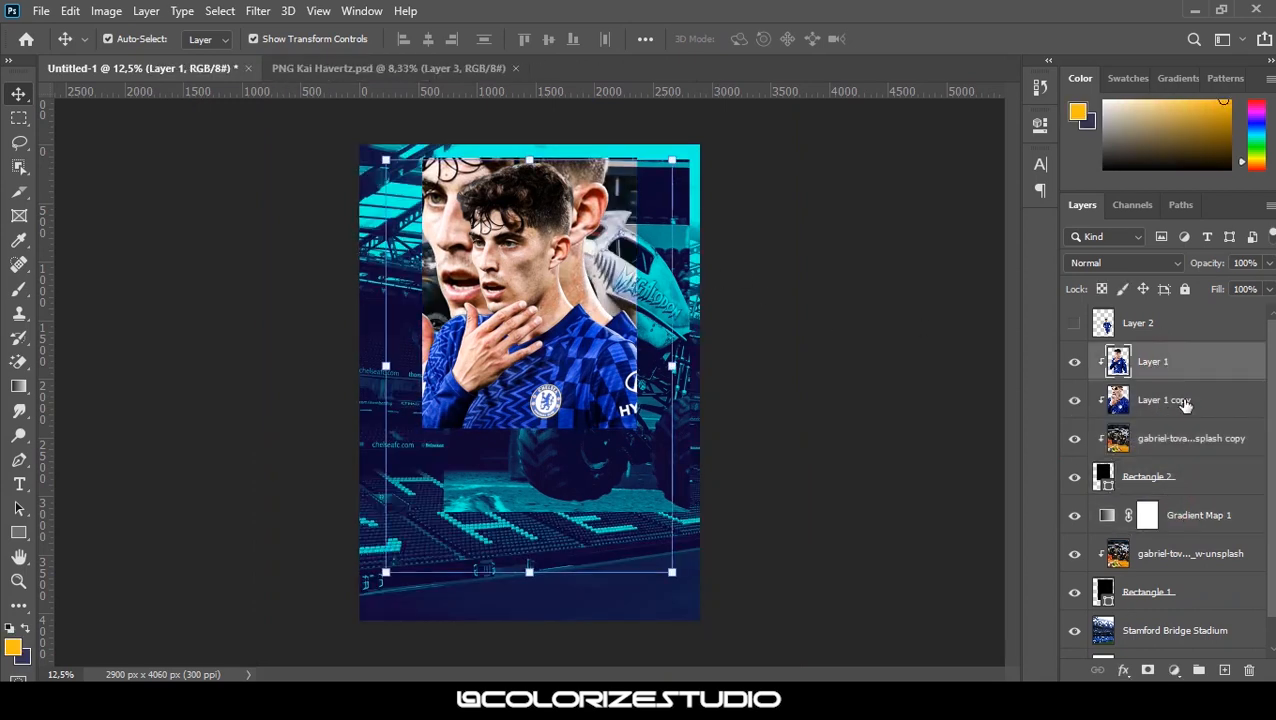
Duplicate Gradient Map 1 and clip the copy between Layer 1 and the enlarged portrait
left_click(1170, 512)
key("ctrl+j")
left_click_drag(1205, 515, 1190, 395)
left_click(543, 257)
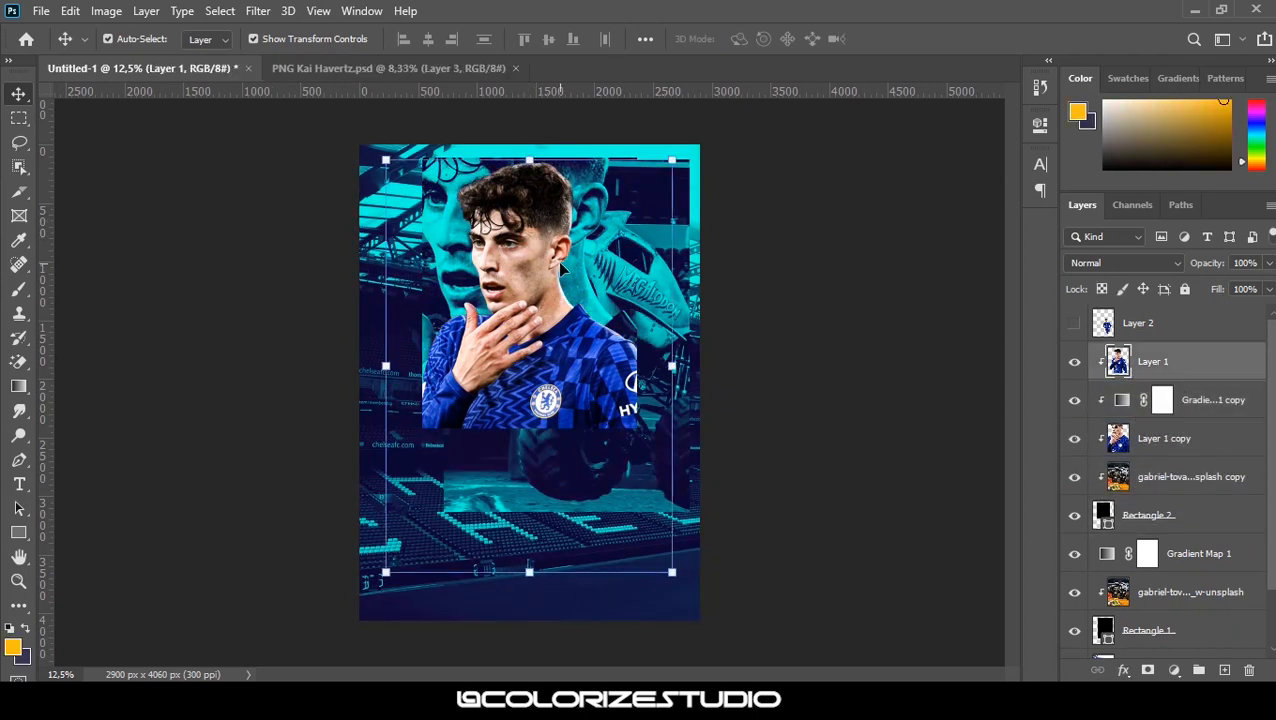
Enlarge the layers from Rectangle 2 up to Layer 1 together and reposition them toward the poster's upper left
left_click(1158, 512, "shift")
left_click(1148, 513)
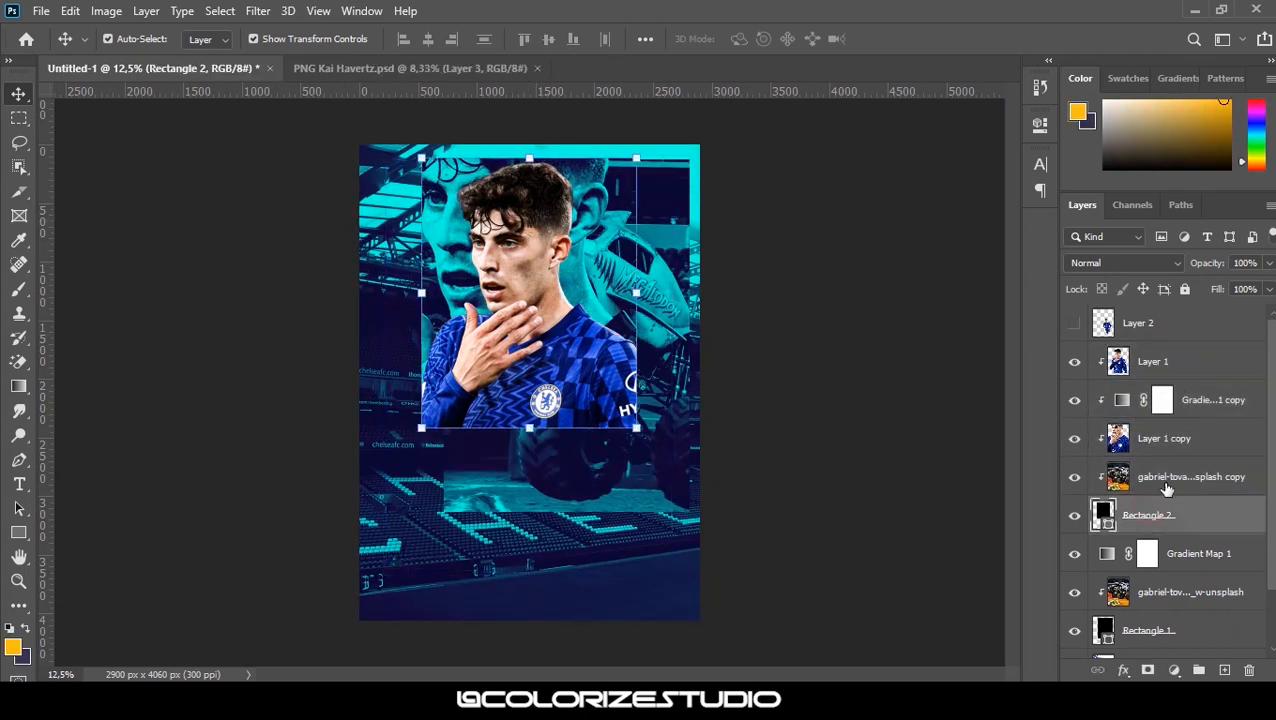
left_click(1163, 480)
left_click(1157, 518)
left_click(1113, 370, "shift")
scroll(842, 218, "down", 5)
left_click_drag(827, 170, 842, 155)
left_click_drag(540, 280, 540, 296)
left_click_drag(840, 171, 879, 136)
mouse_move(522, 318)
left_mouse_down()
mouse_move(543, 320)
mouse_move(520, 315)
left_mouse_up()
key("Return")
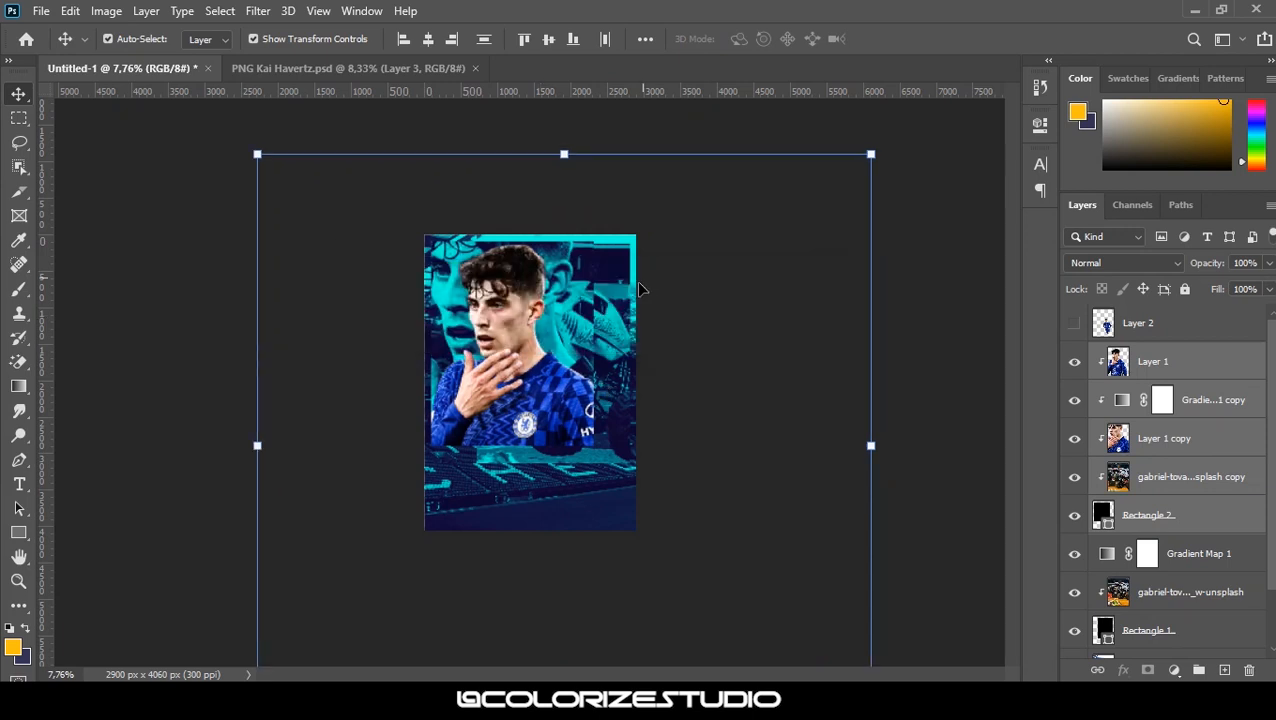
Draw a black upright rectangle above Layer 1 and position it in the poster's lower right area
scroll(567, 328, "up", 4)
left_click(1193, 368)
key("u")
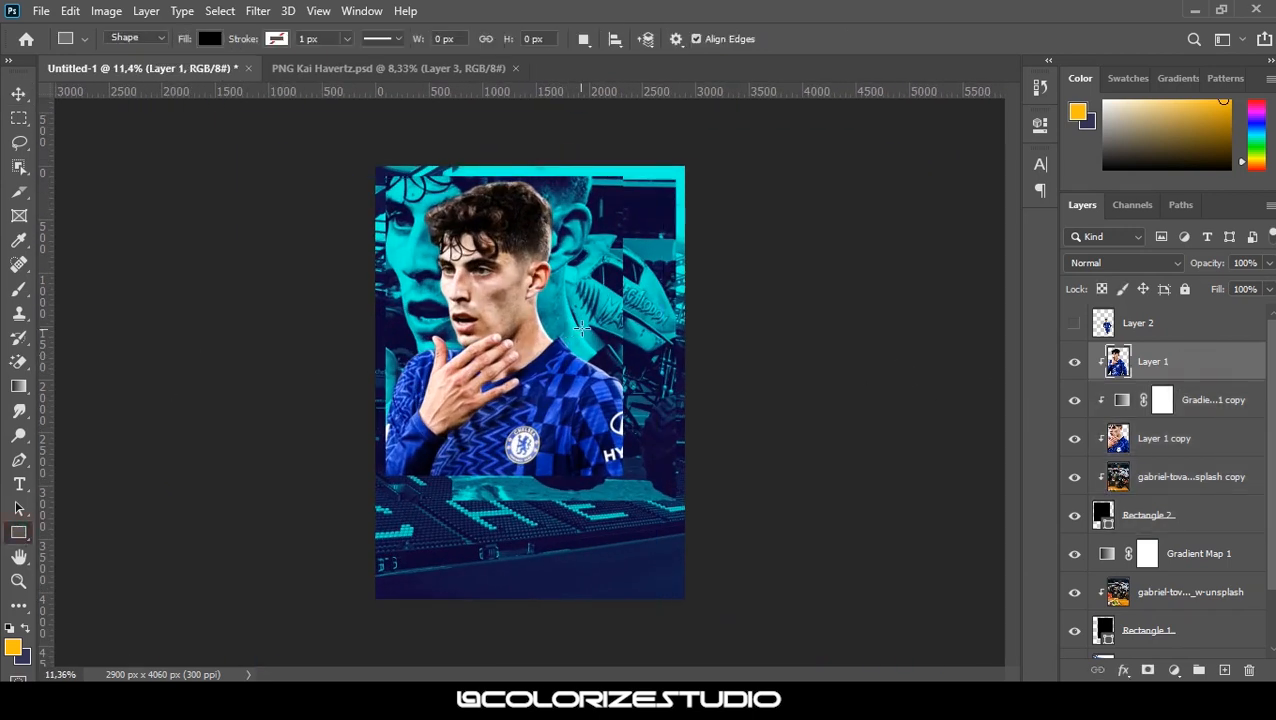
left_click_drag(650, 515, 676, 537)
key("v")
left_click_drag(653, 463, 618, 462)
Show Layer 2 and fit the second player over the small rectangle, with his head rising above its upper edge
left_click(1074, 324)
left_click(1162, 326)
left_click(674, 341)
left_click_drag(676, 341, 680, 335)
left_click_drag(625, 408, 617, 396)
key("Return")
left_click(988, 118)
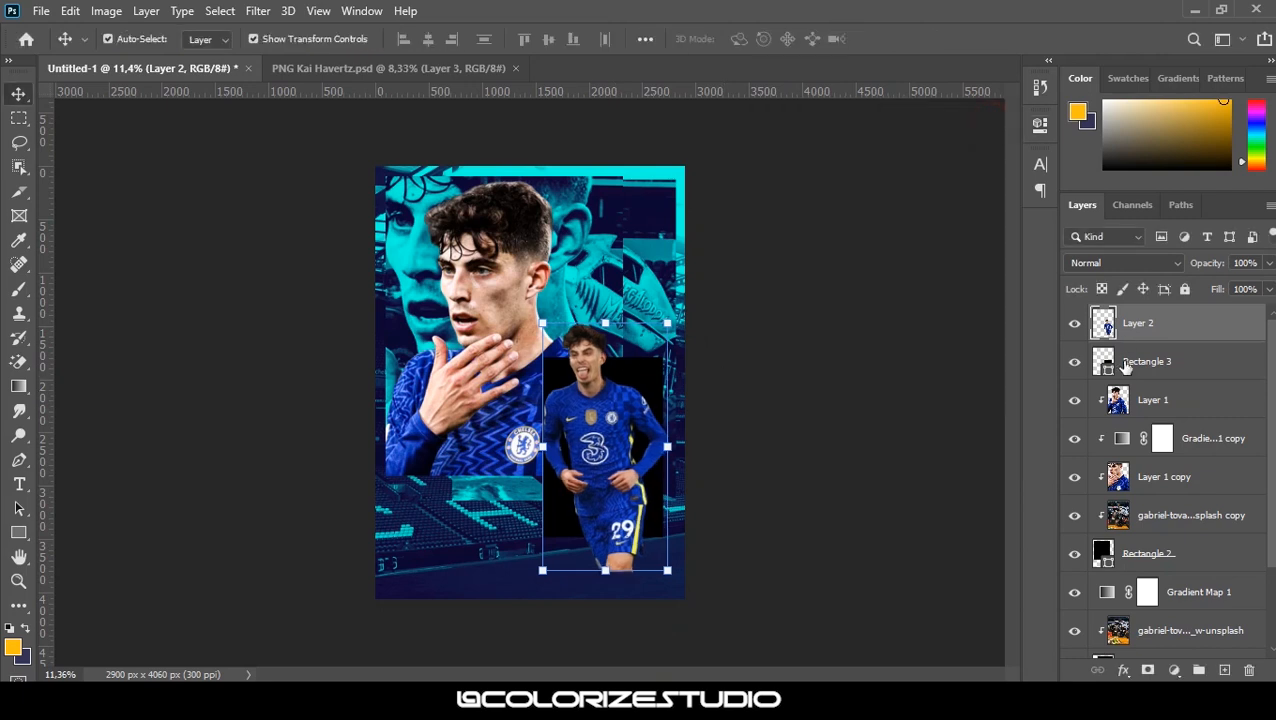
Rasterize Rectangle 3 and mask Layer 2 with a selection made from the rectangle's outline
left_click(1160, 361)
right_click(1148, 361)
left_click(993, 290)
left_click(1153, 329)
left_click(1105, 366, "ctrl")
left_click(1147, 670)
Paint the Layer 2 mask white with a 1100 px brush to reveal the player's head above the rectangle
key("b")
right_click(757, 398)
left_click(619, 463)
left_click(230, 497)
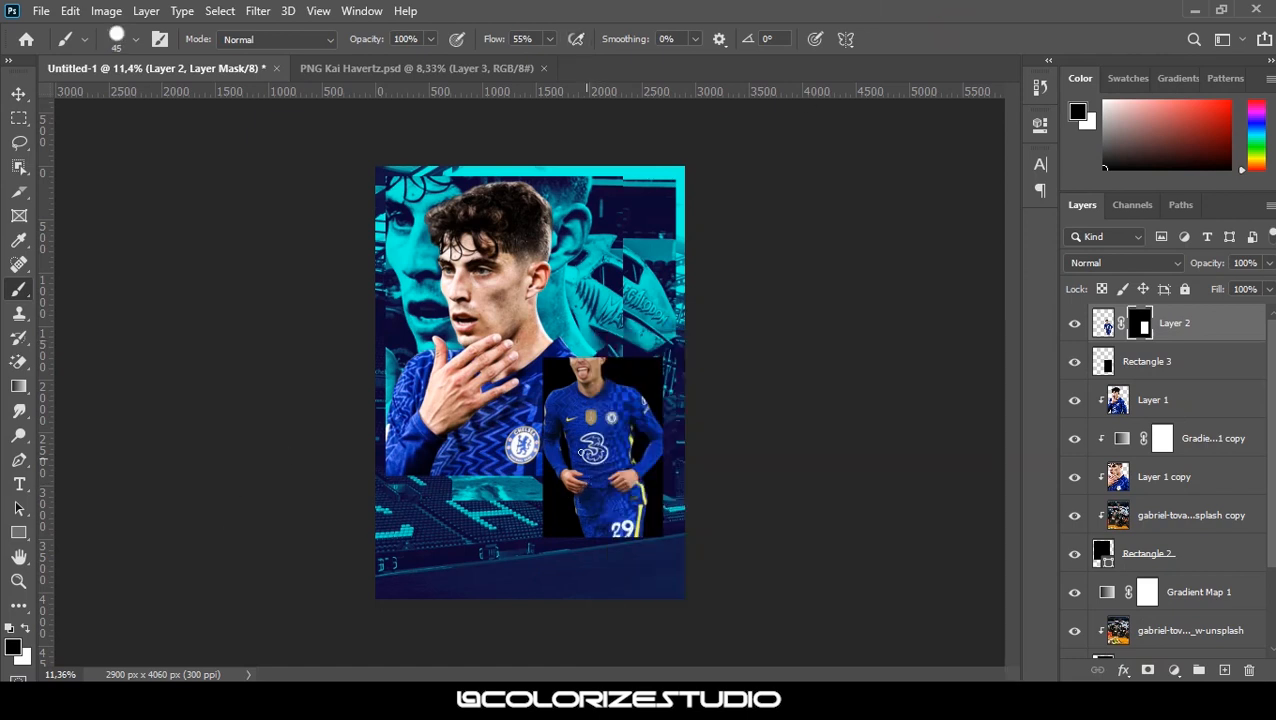
left_click(562, 323)
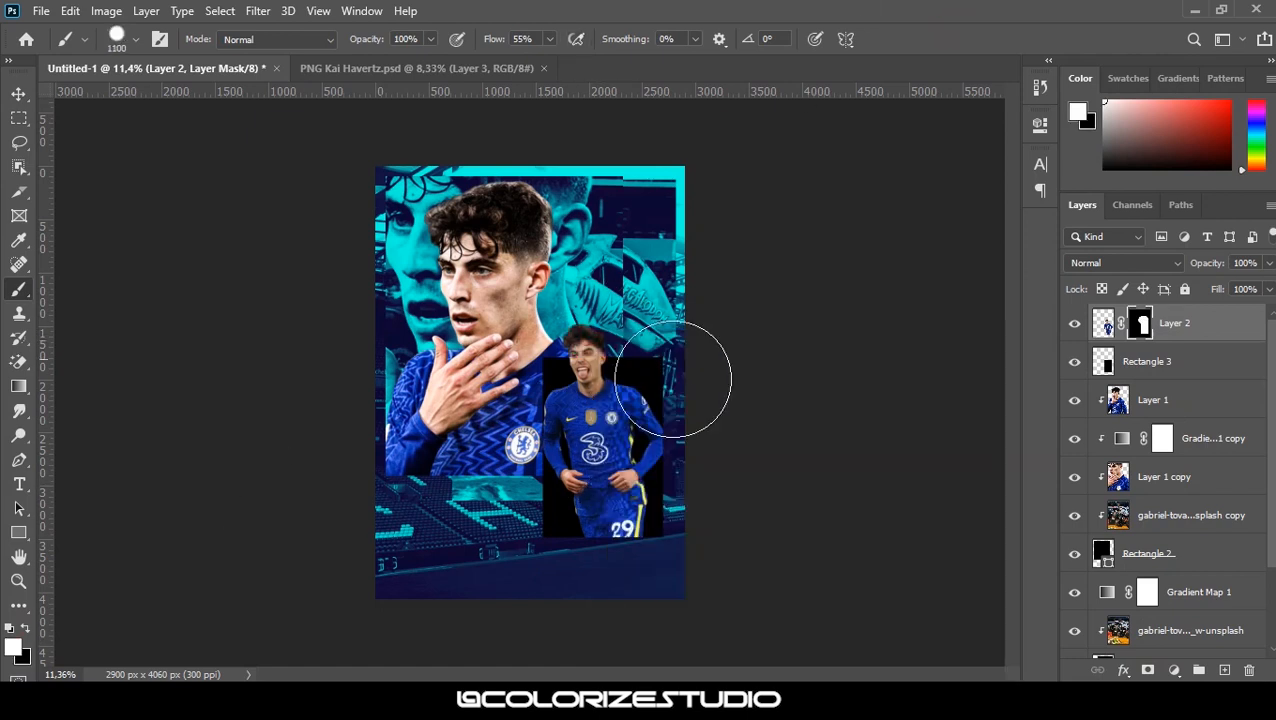
Duplicate Layer 2, then scale the lower original to 157.97% and offset it to the right behind the copy
key("v")
scroll(564, 455, "up", 3)
left_click(1172, 366)
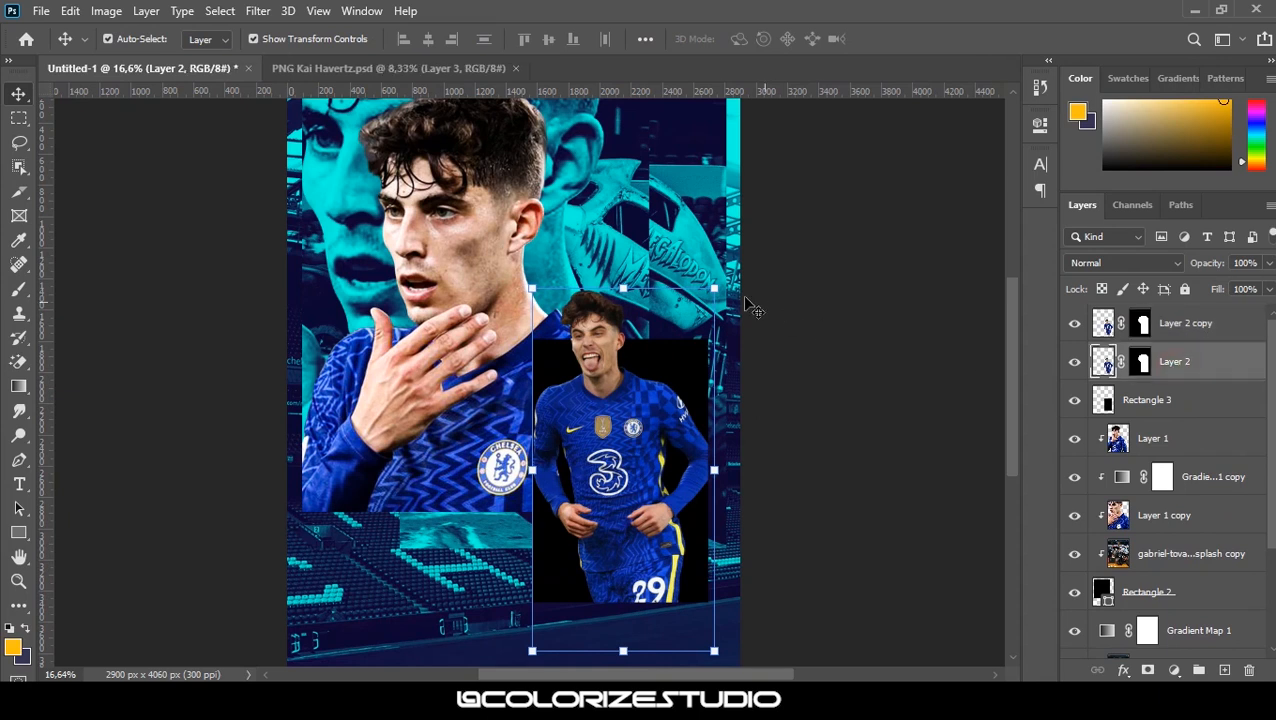
left_click_drag(715, 289, 775, 171)
left_click_drag(677, 359, 753, 450)
left_click_drag(840, 283, 851, 245)
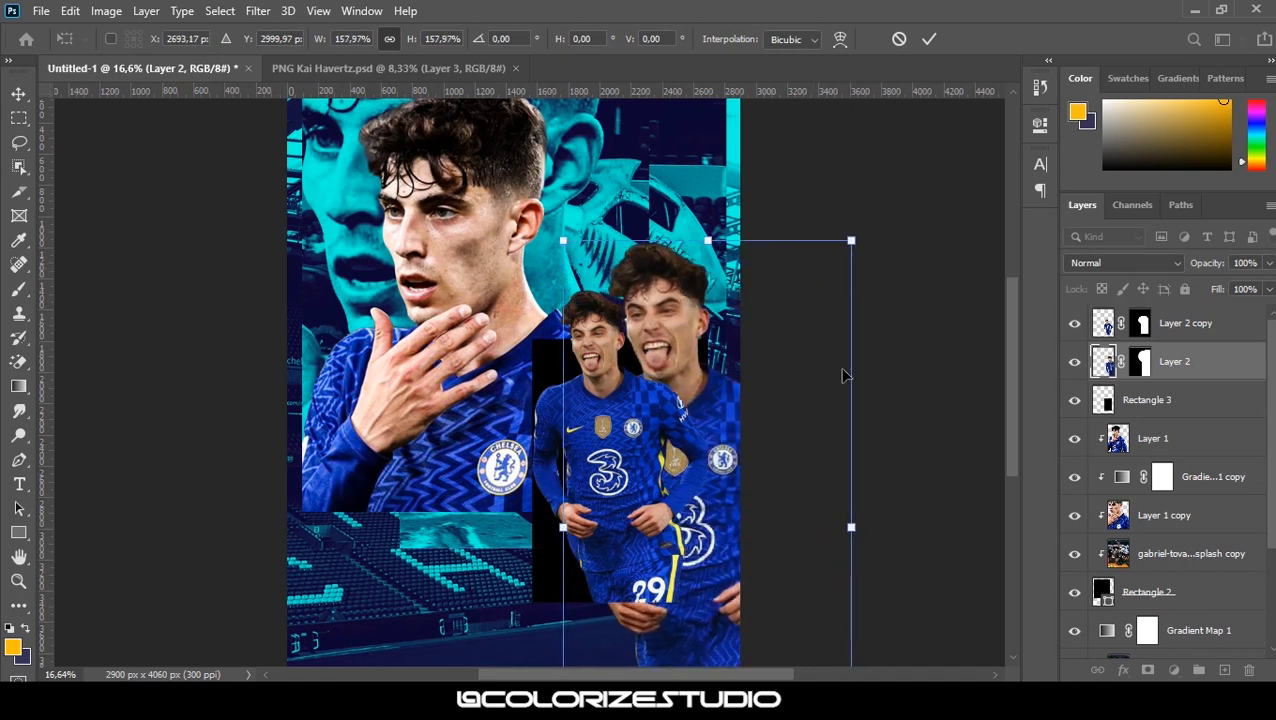
key("Return")
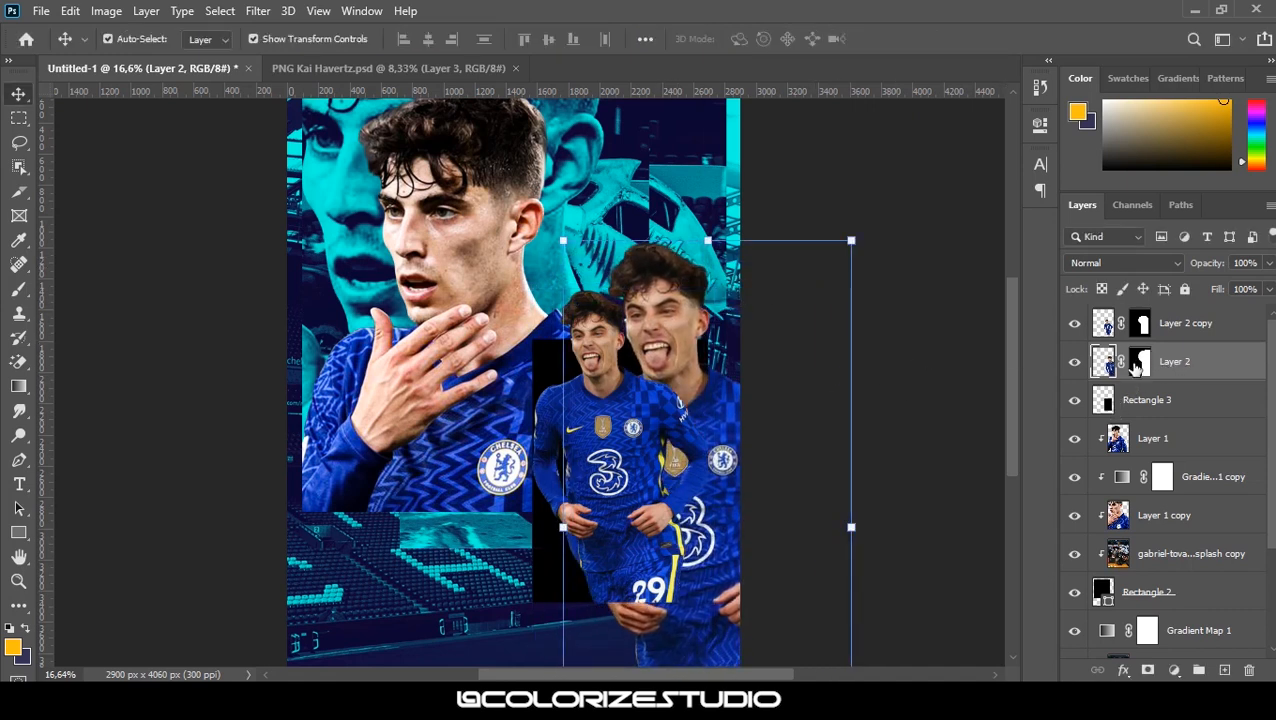
Replace the Layer 2 mask with one made from Rectangle 3's outline, and paint the enlarged player's head visible
left_click(1138, 366)
right_click(1138, 366)
left_click(1105, 400)
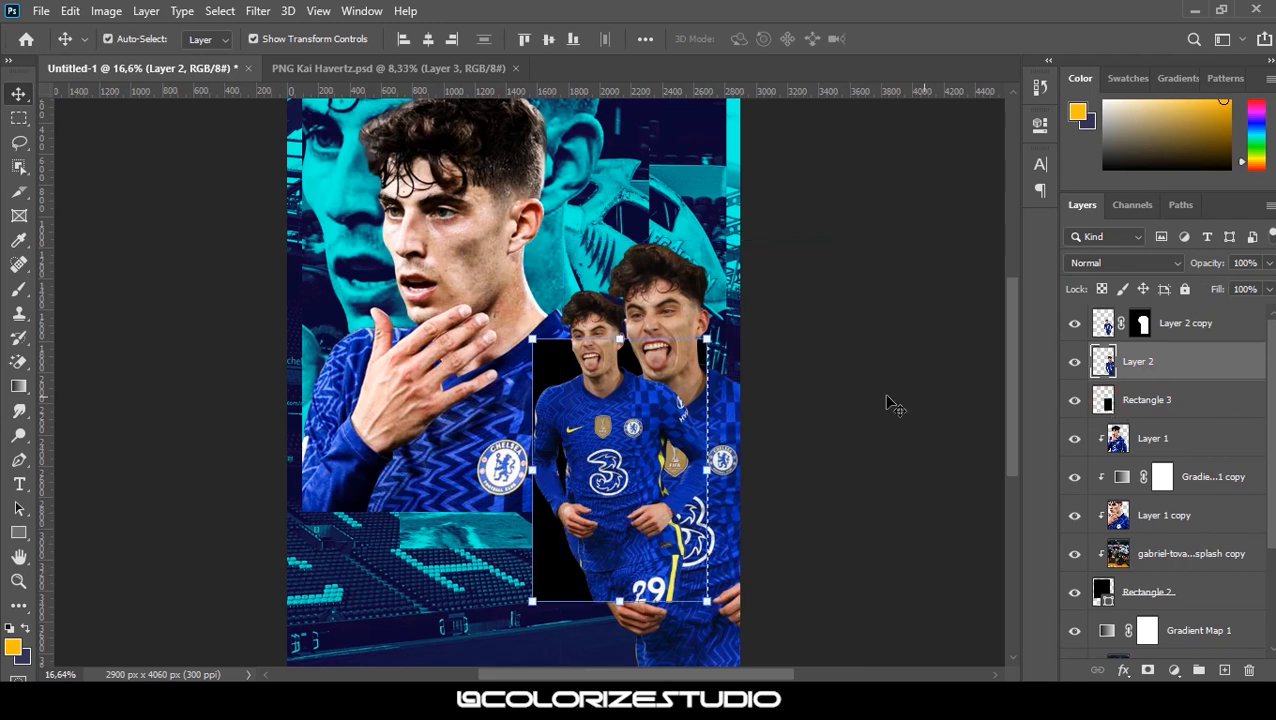
left_click(1148, 669)
key("b")
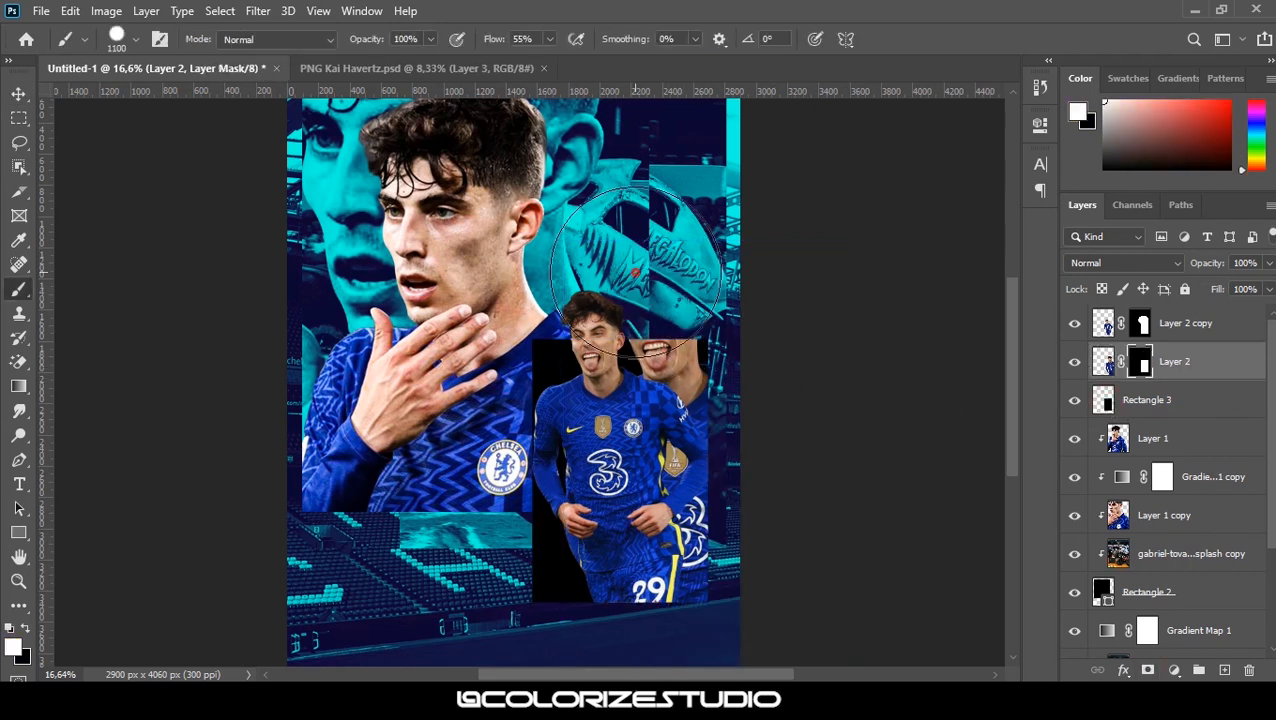
key("v")
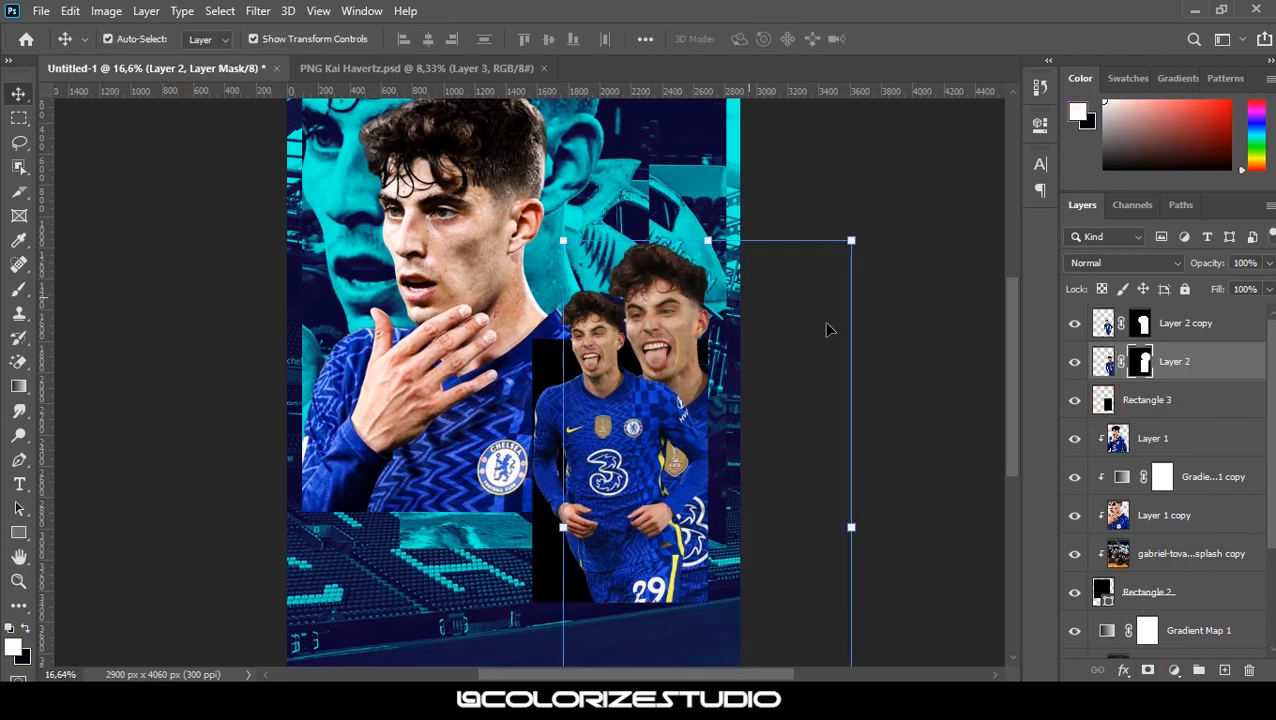
Duplicate the original monster truck layer and place the copy directly beneath the clipped Gradient Map copy
left_click(1186, 626)
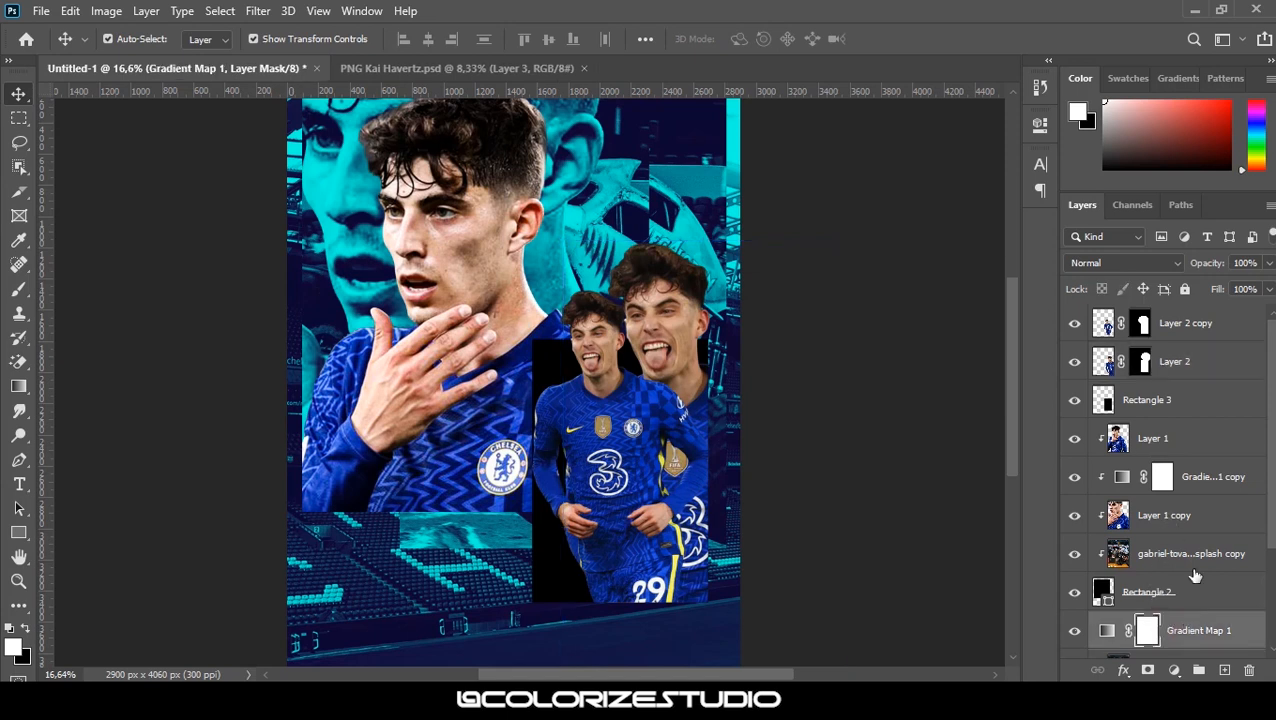
left_click(1177, 560)
scroll(1175, 565, "down", 2)
left_click(1192, 591)
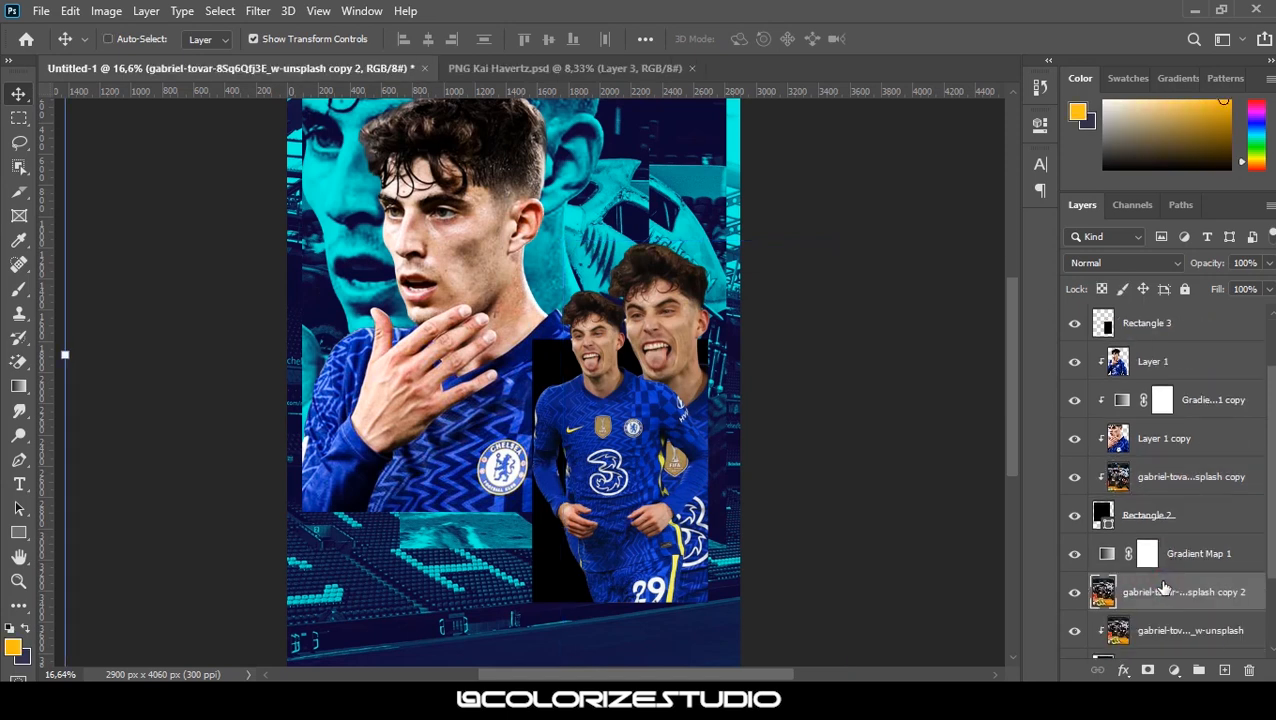
key("ctrl+j")
left_click_drag(1167, 592, 1185, 456)
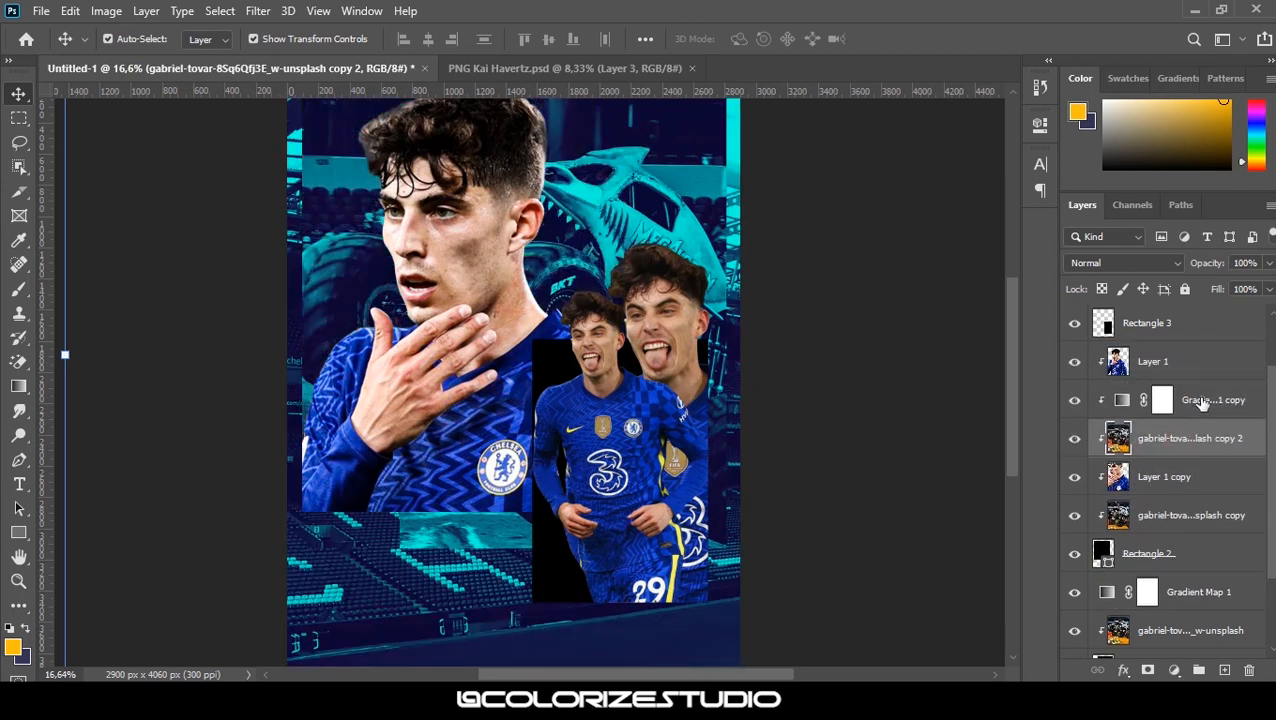
Try moving the second monster truck copy to the lower right, then delete that layer
left_click(1205, 400)
left_click(1170, 446)
scroll(552, 437, "down", 3)
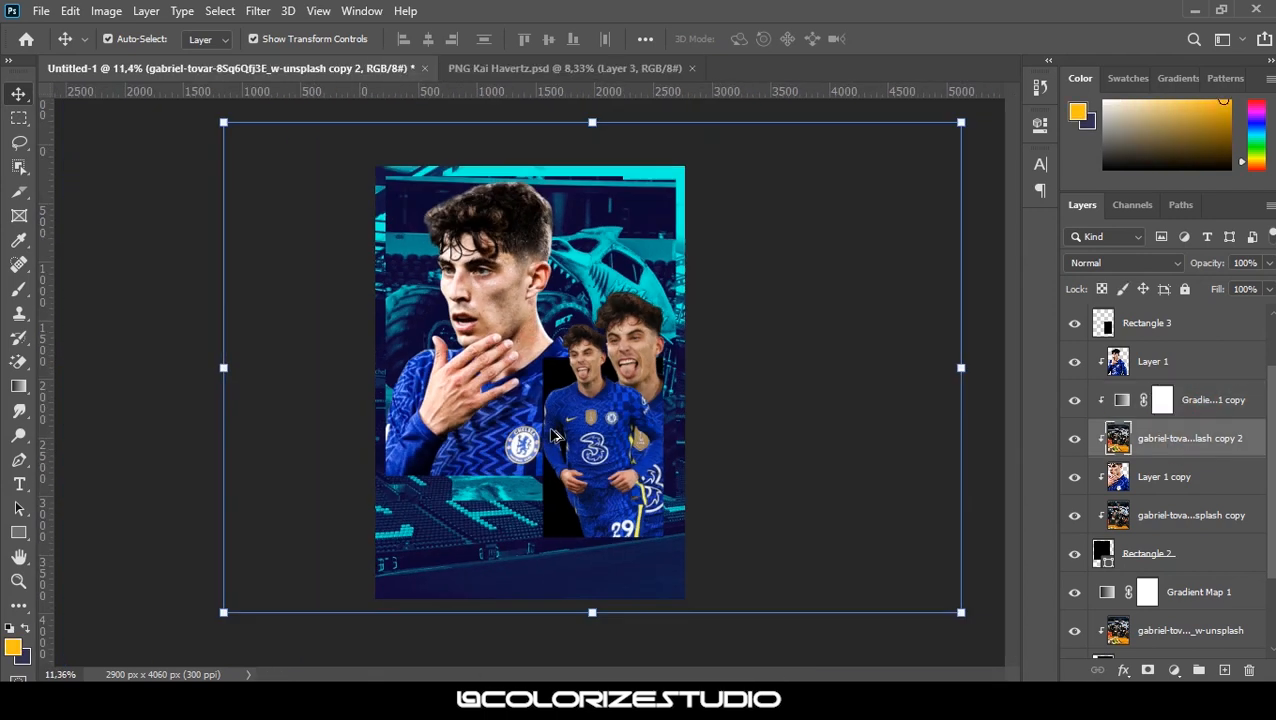
left_click(928, 146)
left_click_drag(604, 274, 784, 444)
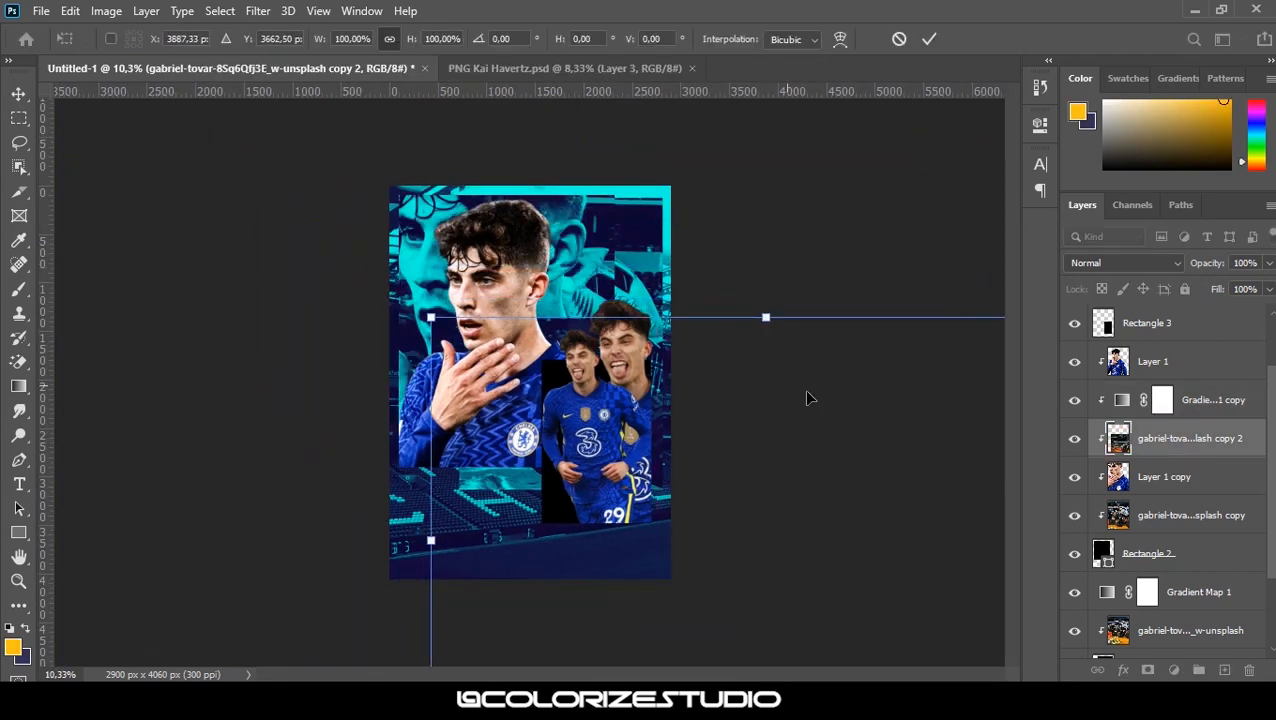
key("Return")
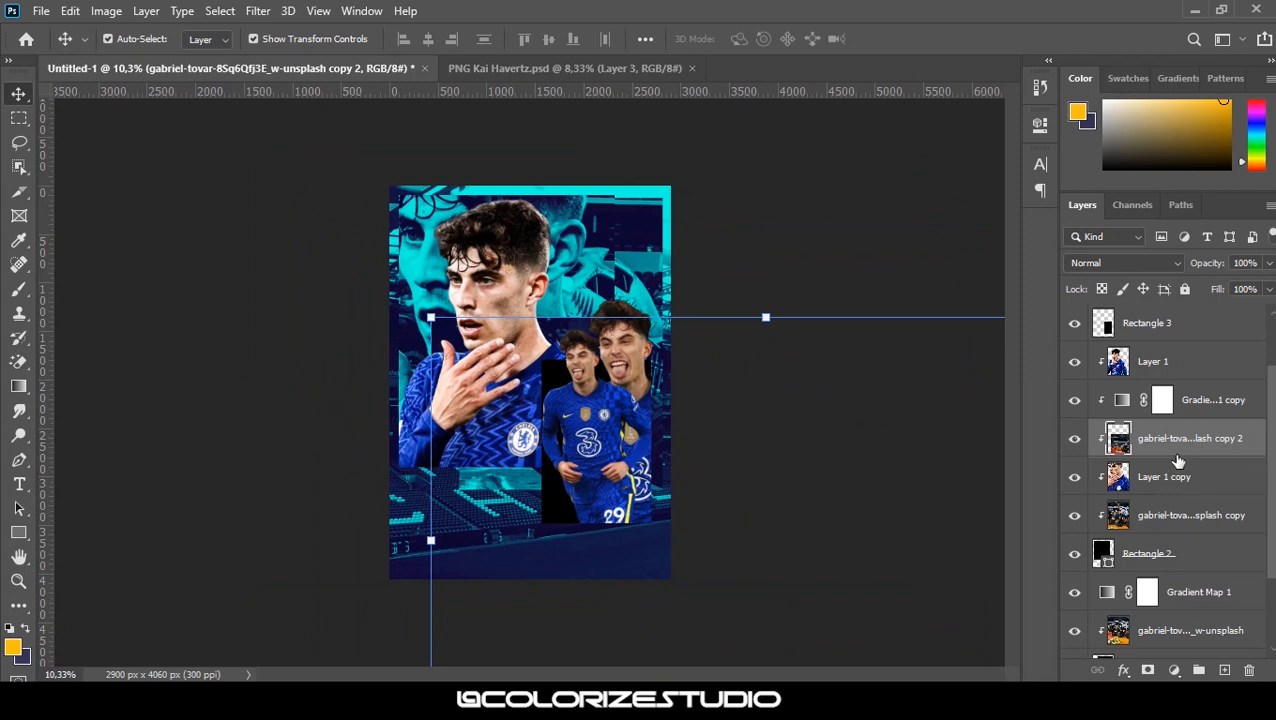
key("Delete")
Move the monster truck copy behind the large duotone portrait down and to the right
left_click(1172, 476)
left_click_drag(560, 268, 672, 363)
key("Return")
Duplicate the monster truck copy and place the new layer directly above Rectangle 3
key("ctrl+j")
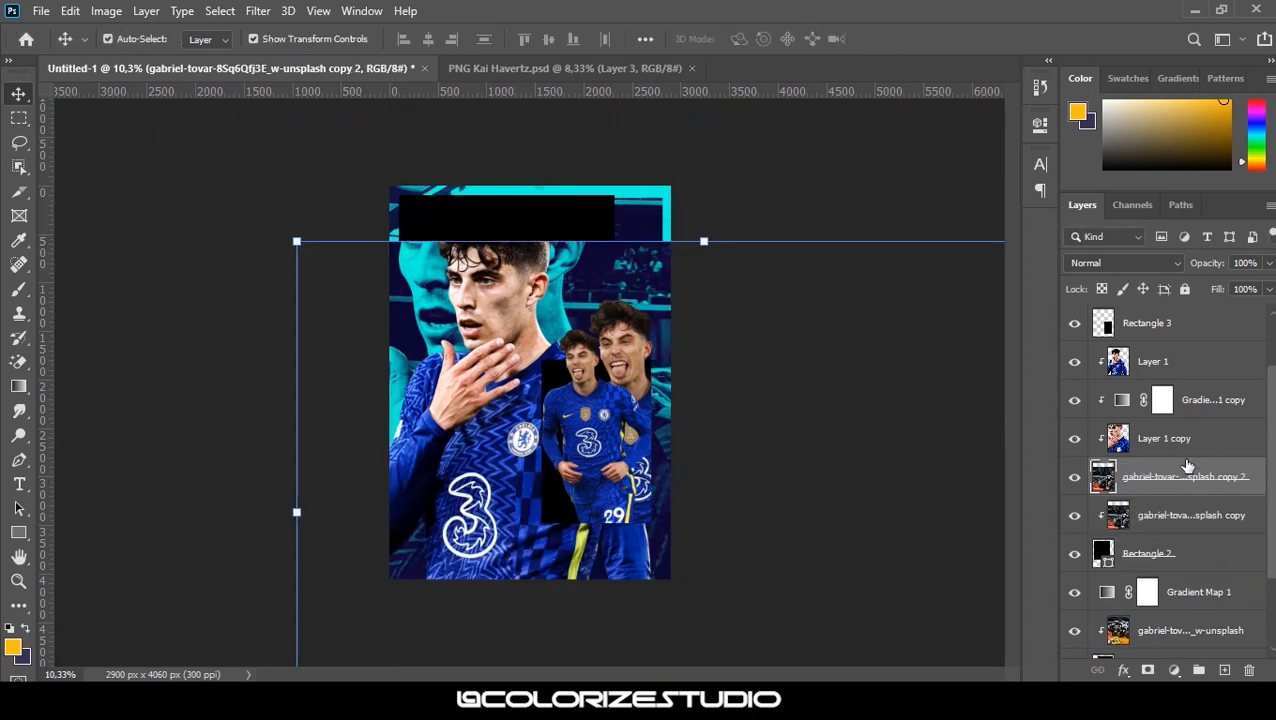
scroll(1150, 520, "up", 2)
left_click_drag(1155, 565, 1150, 385)
Scale down the new monster truck layer and position it over the small rectangle behind the second player
key("ctrl+t")
left_click_drag(294, 247, 541, 419)
left_click_drag(625, 540, 538, 453)
key("alt+space")
left_click(1000, 10)
left_click(929, 39)
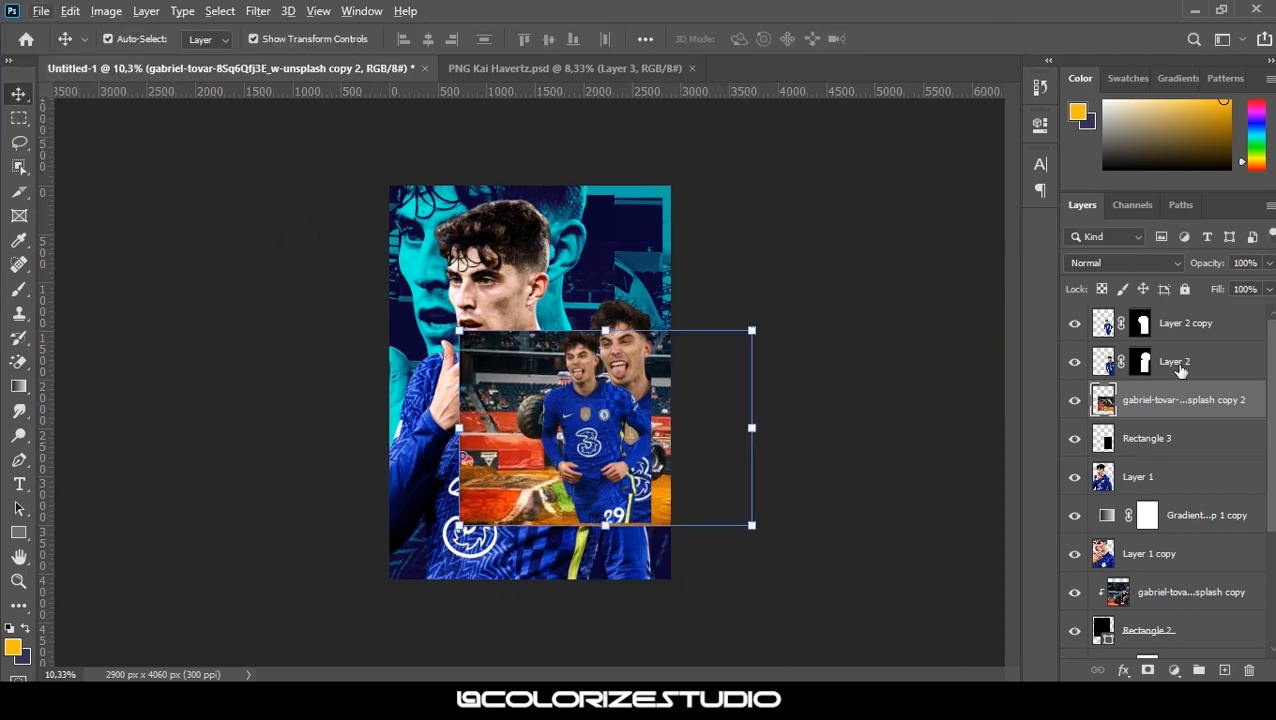
Clip Layer 2 and the new monster truck layer to Rectangle 3
left_click(1192, 328)
left_click(1177, 371)
left_click(1171, 402, "shift")
right_click(1171, 402)
left_click(989, 363)
Delete the layer mask from Layer 2, leaving it clipped to Rectangle 3
scroll(624, 413, "up", 2)
left_click(1155, 362)
key("d")
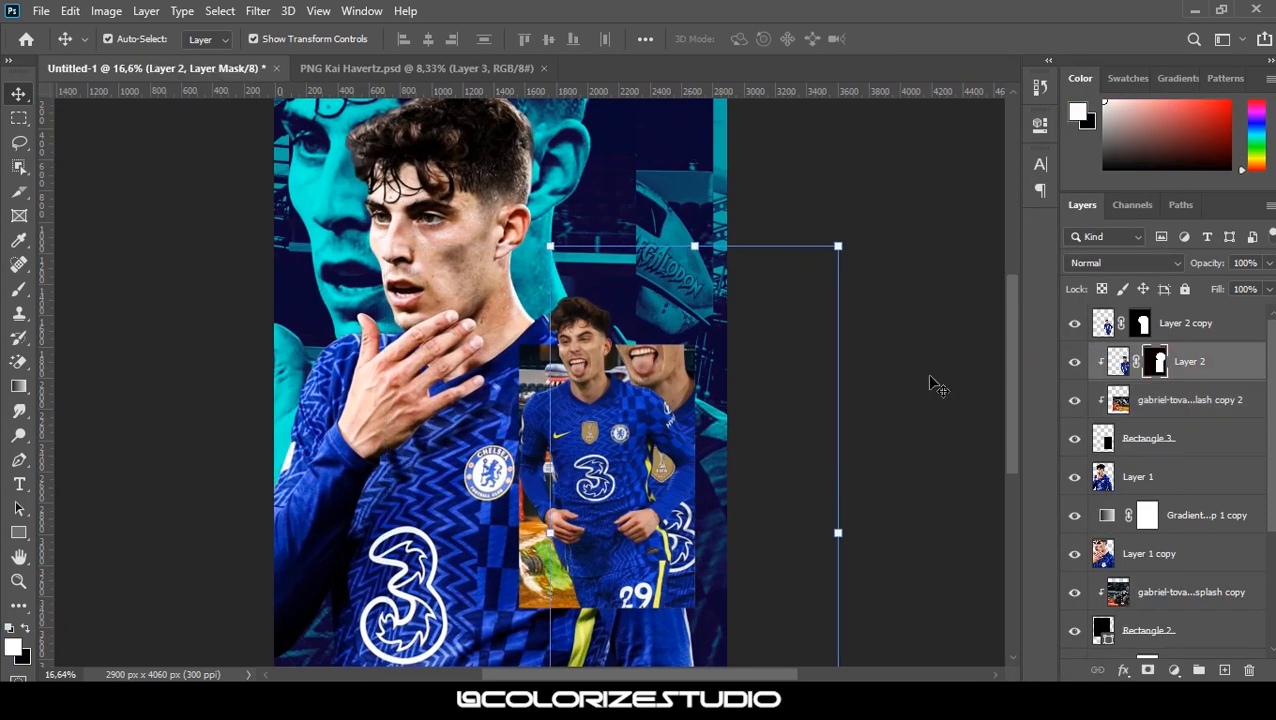
key("b")
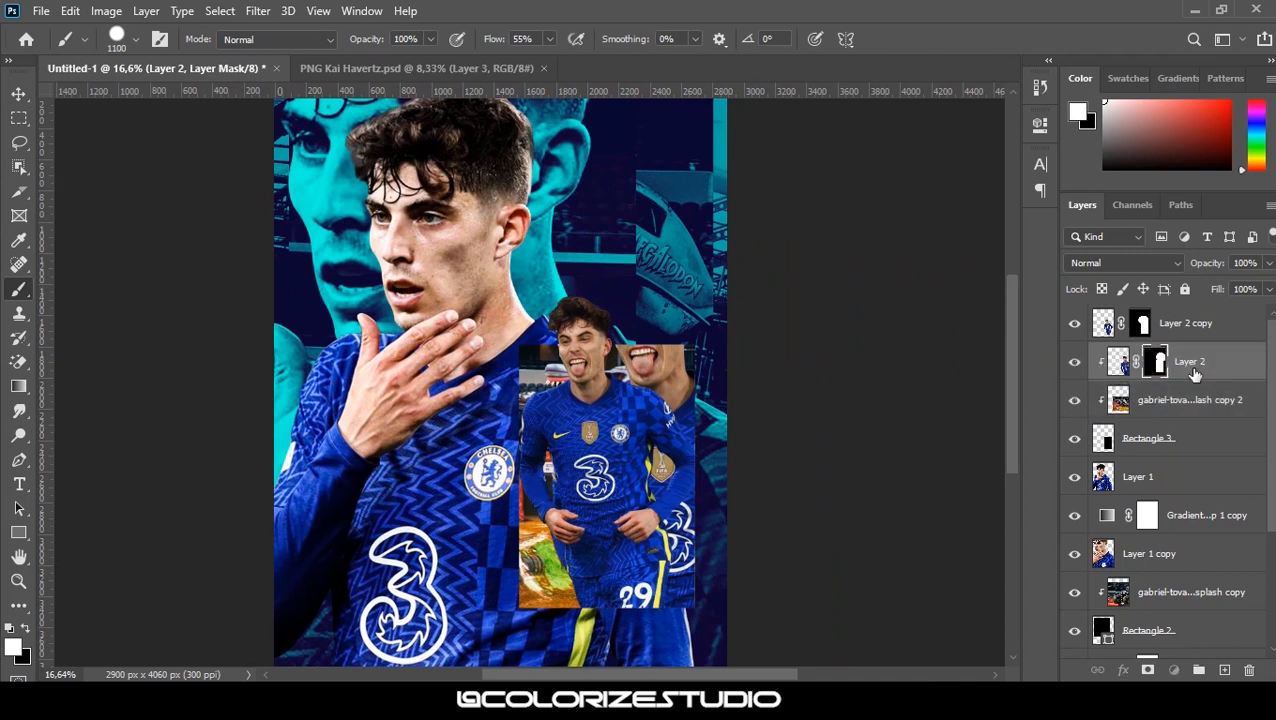
right_click(1155, 362)
left_click(1120, 416)
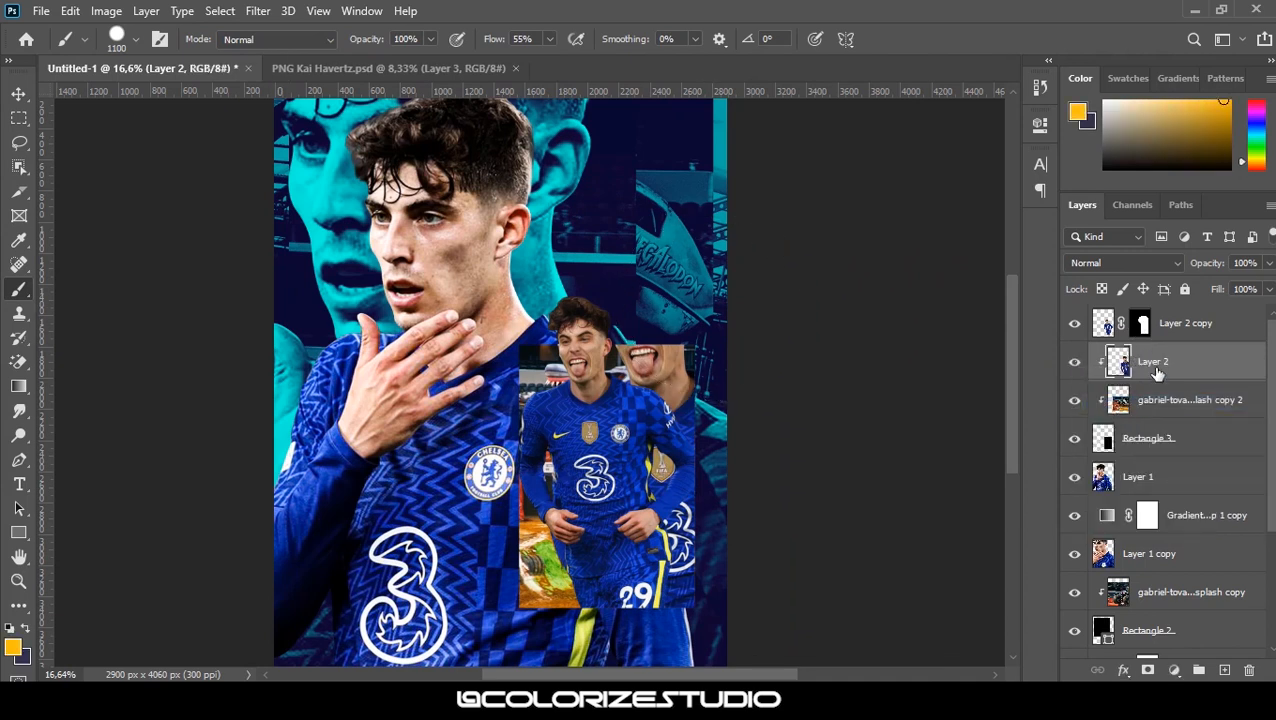
Paint white on the Layer 2 copy mask inside a Rectangle 3 selection to reveal more of the second player, then deselect
right_click(1175, 322)
key("Escape")
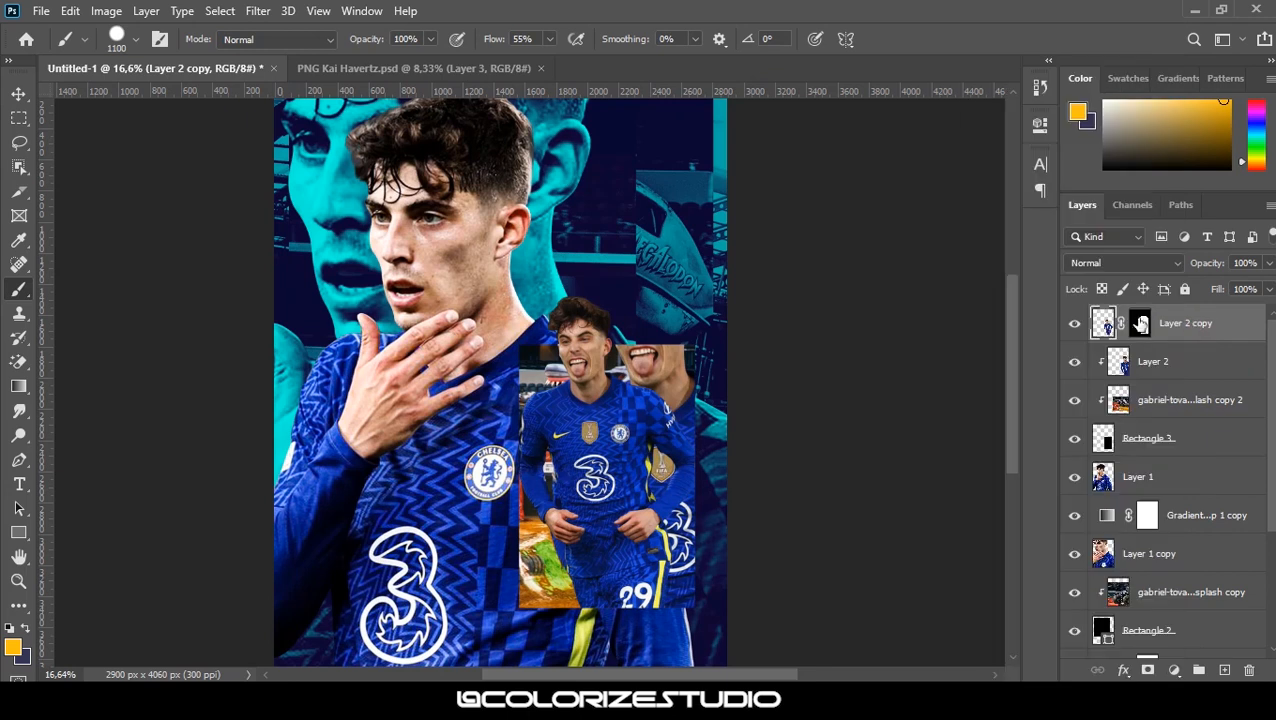
left_click(1075, 323)
left_click(1075, 323)
left_click(1141, 322)
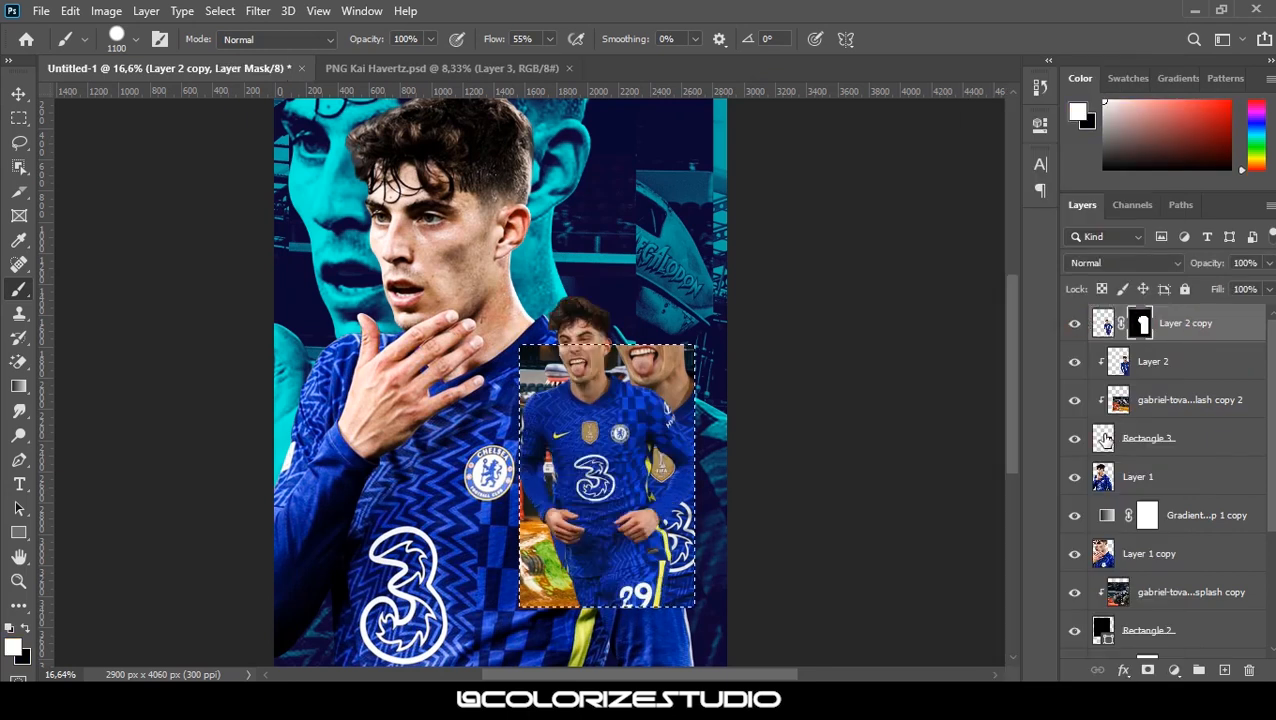
key("ctrl+d")
key("bracketleft")
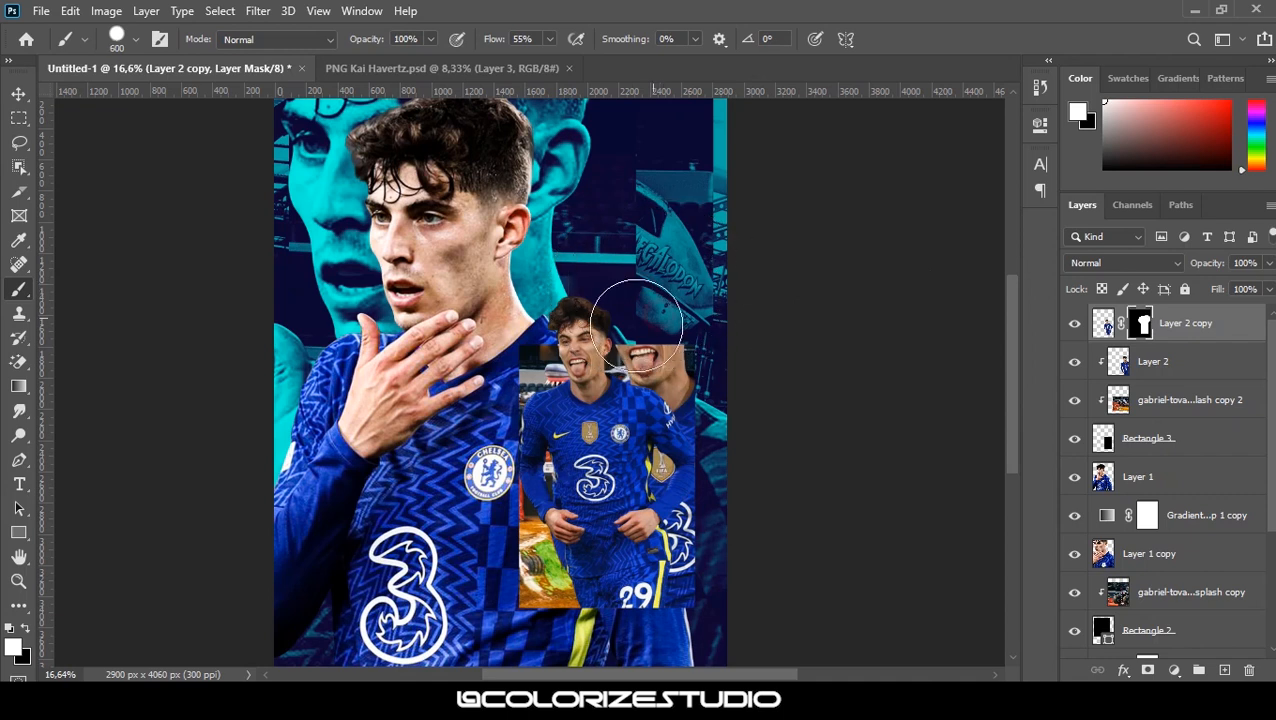
Delete the clipped Layer 2 containing the larger player behind the second player
left_click(1173, 360)
left_click(1080, 399)
left_click(1080, 399)
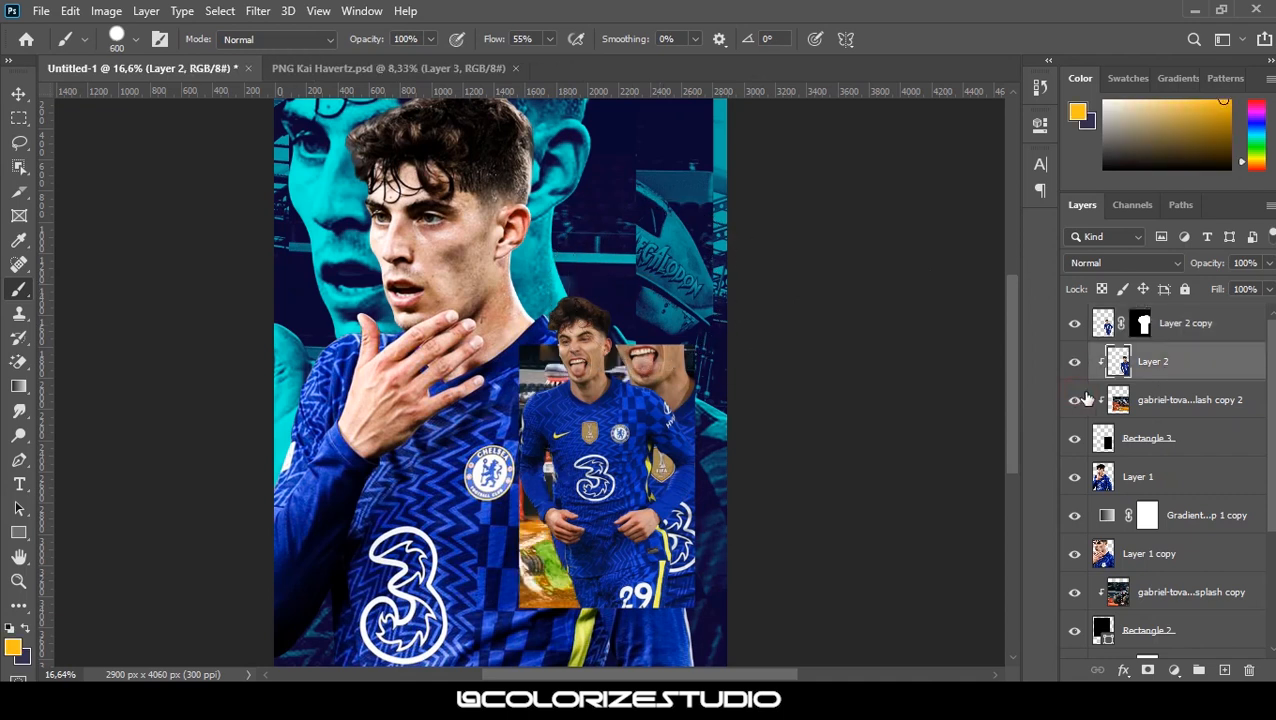
key("v")
left_click(1166, 401)
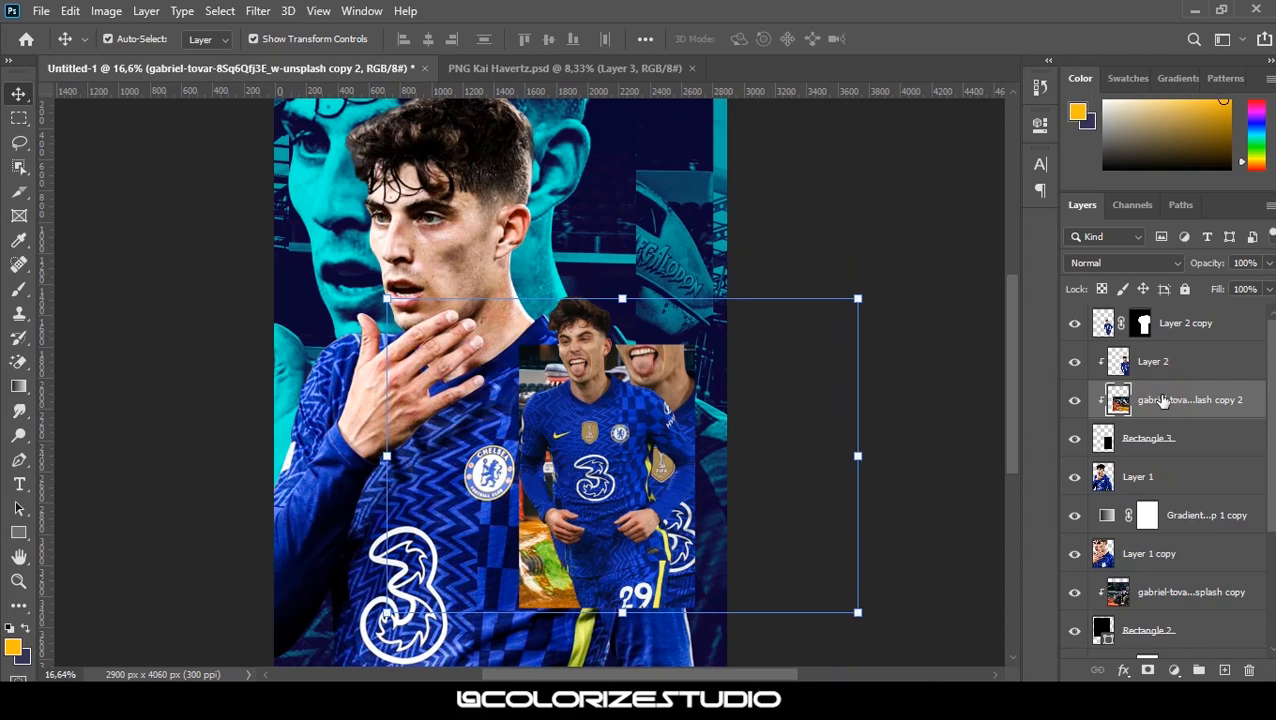
left_click(1169, 367)
key("Delete")
left_click(1187, 328)
scroll(654, 465, "up", 3)
scroll(658, 462, "down", 2)
right_click(1185, 328)
left_click(1221, 328)
Duplicate Gradient Map 1 copy, place the duplicate directly above the second monster truck copy, and clip it to Rectangle 3
left_click(1184, 474)
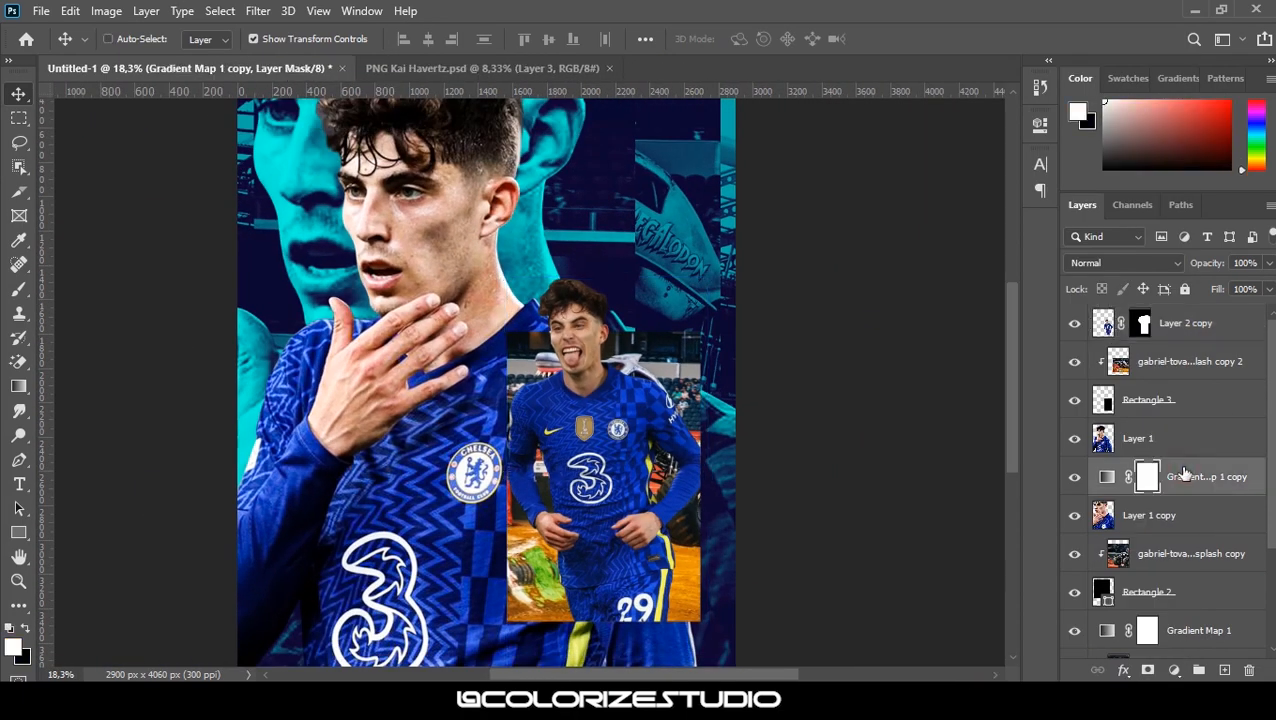
key("ctrl+j")
left_click_drag(1184, 476, 1192, 348)
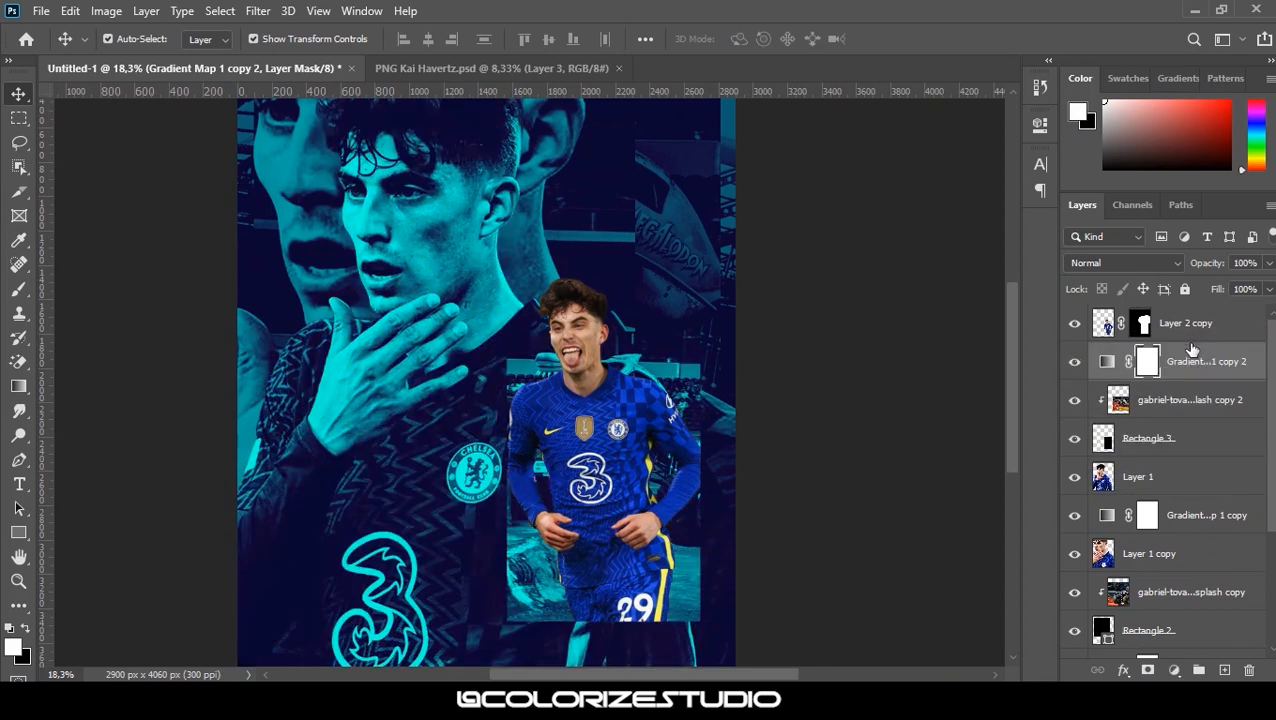
right_click(1150, 363)
left_click(1038, 361)
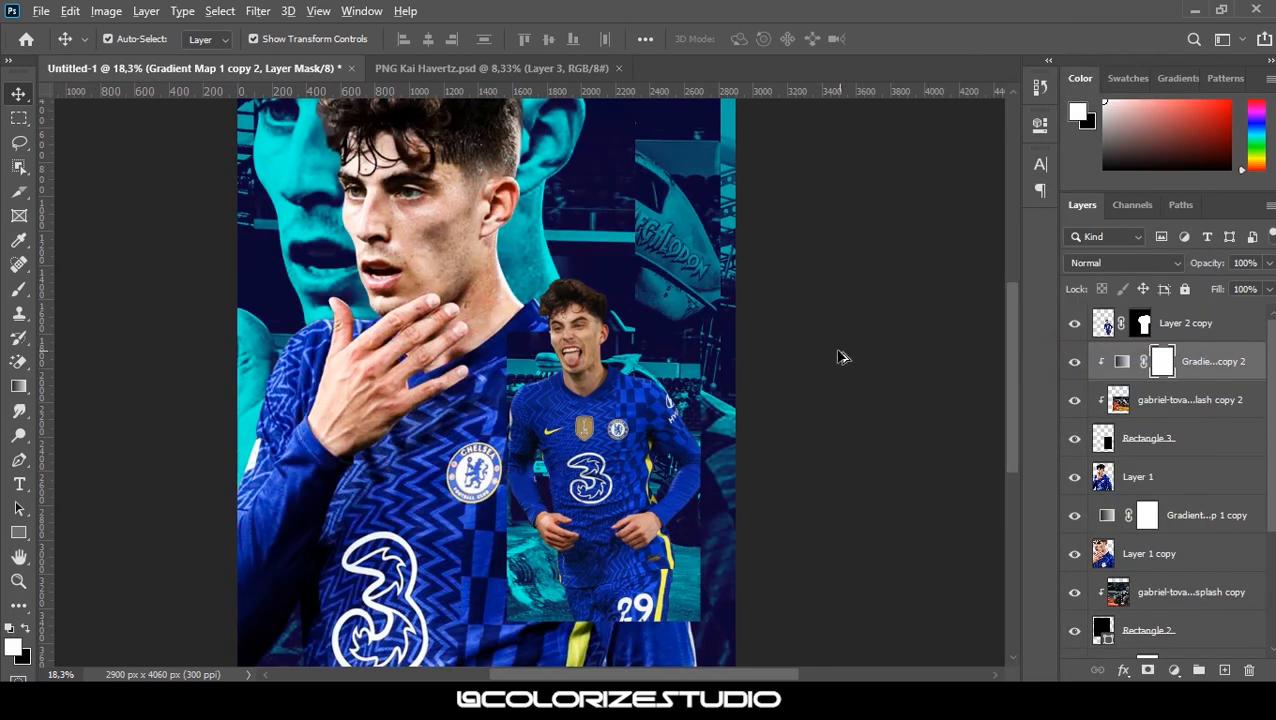
Apply the Camera Raw filter to Layer 2 copy with exposure +0.70, contrast +15, highlights -13, shadows -32, whites +9, texture +31 and clarity +24
scroll(628, 420, "down", 1)
left_click(628, 420)
left_click(258, 11)
left_click(306, 123)
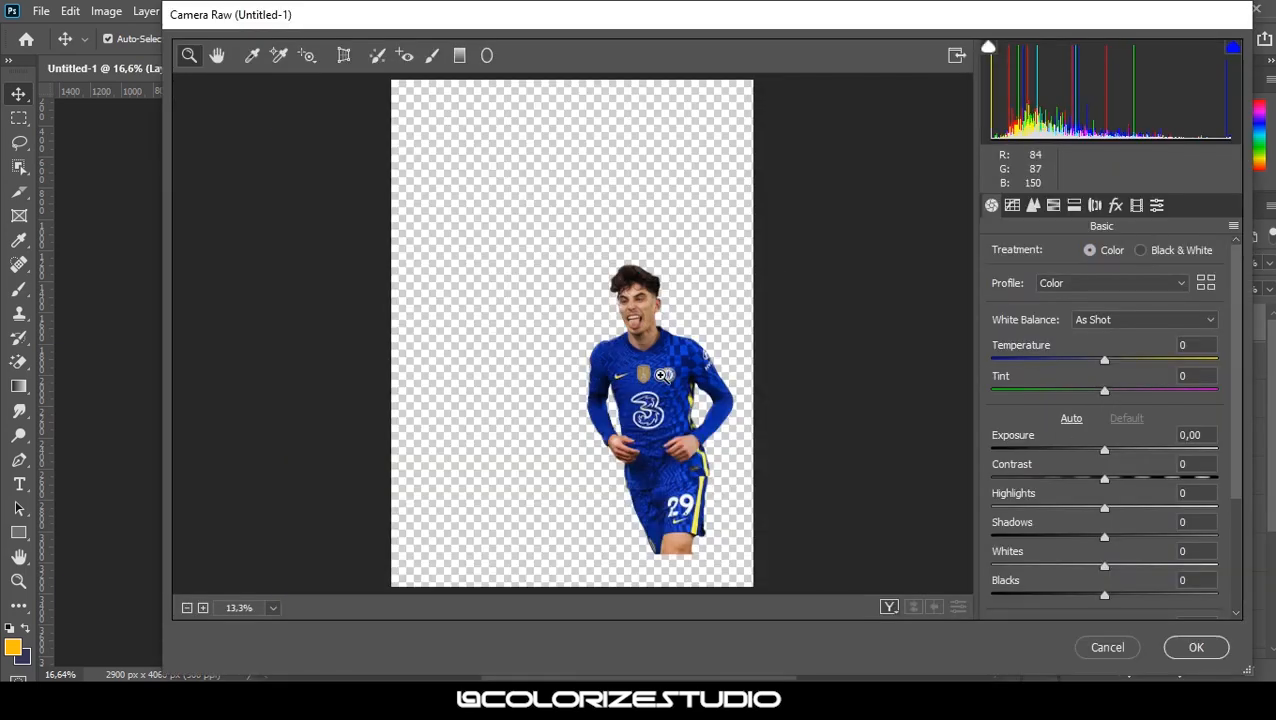
left_click(661, 375)
left_click_drag(1104, 449, 1122, 570)
scroll(1095, 470, "down", 3)
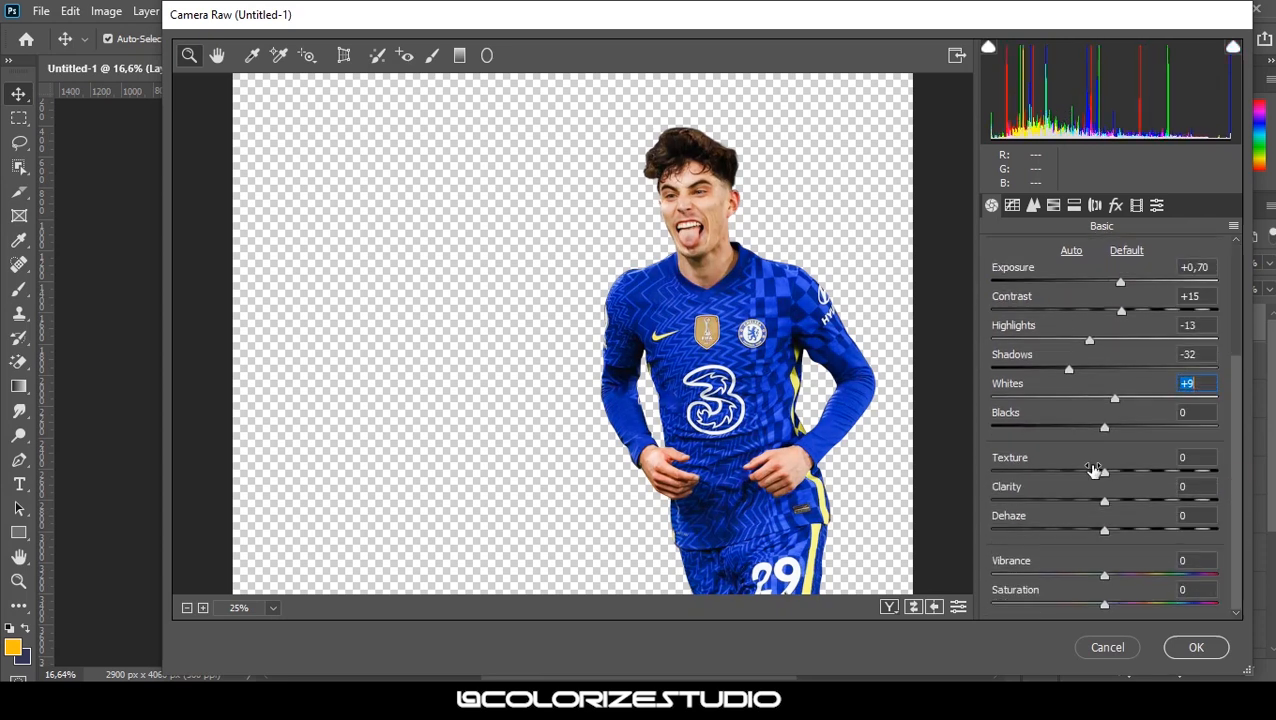
left_click_drag(1104, 501, 1131, 502)
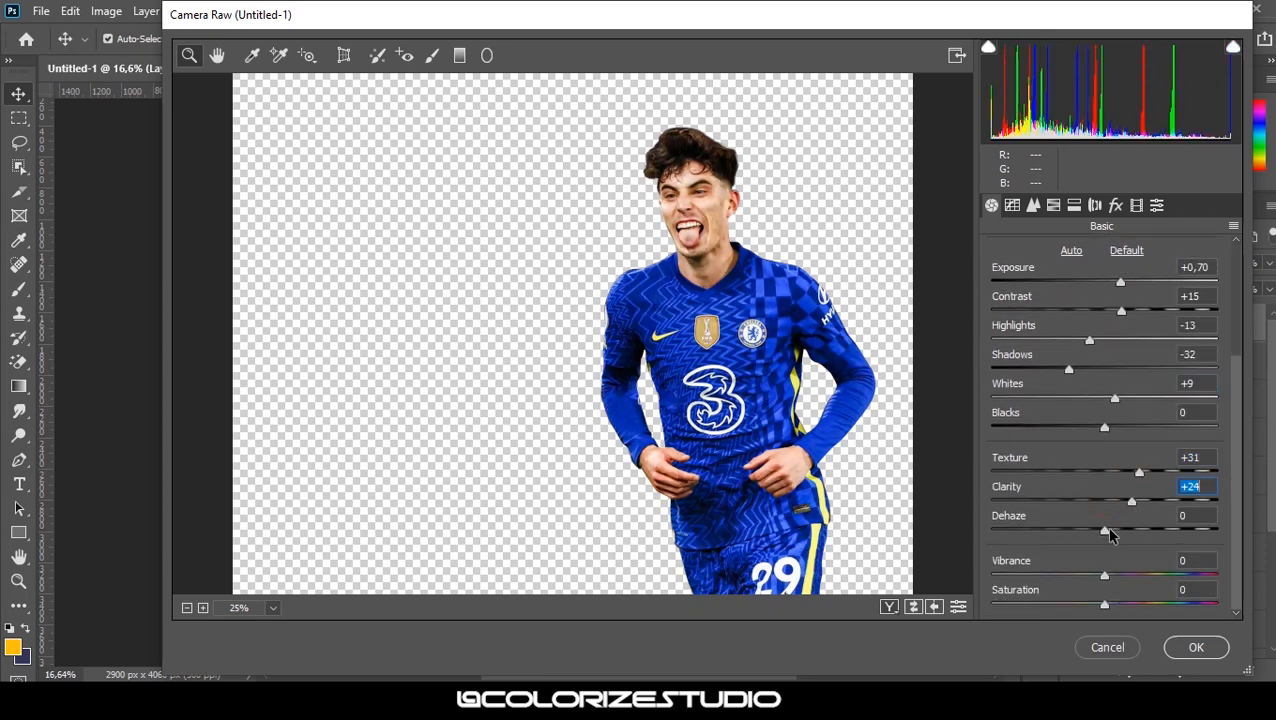
left_click(1196, 647)
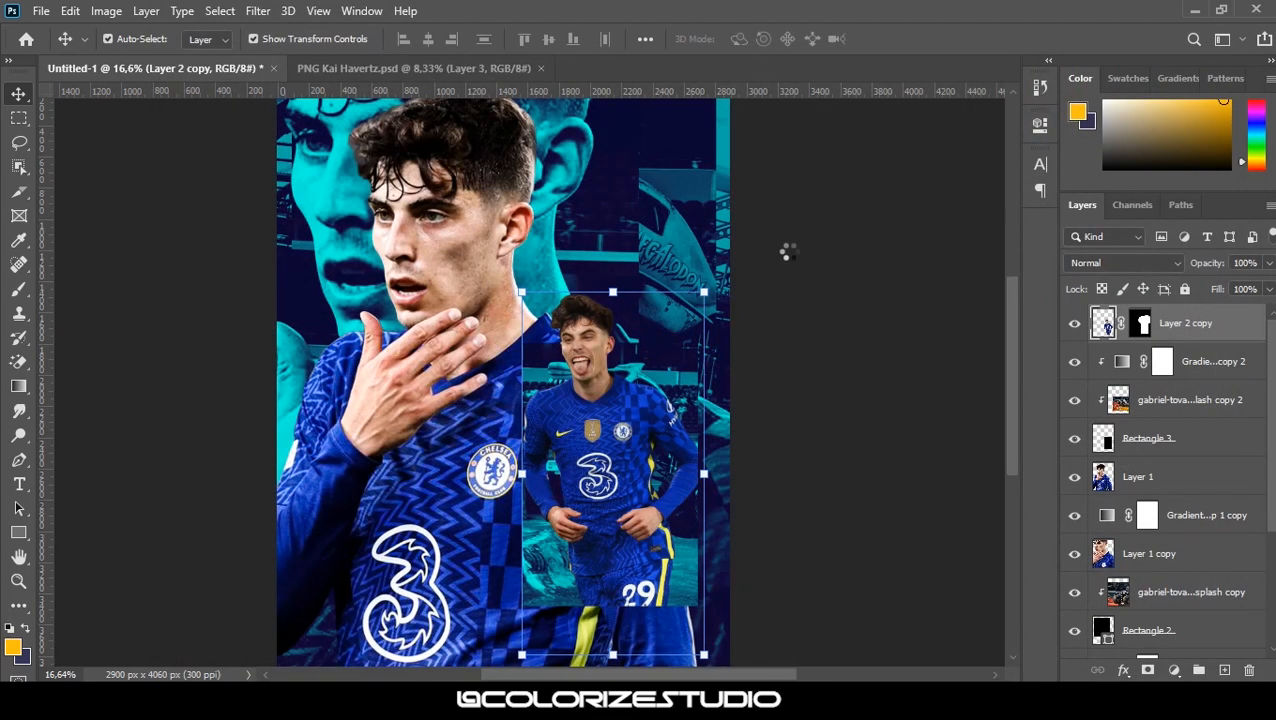
Bring the cutout of the player dribbling the ball from PNG Kai Havertz.psd into the poster and scale it down near the lower middle
key("ctrl+minus")
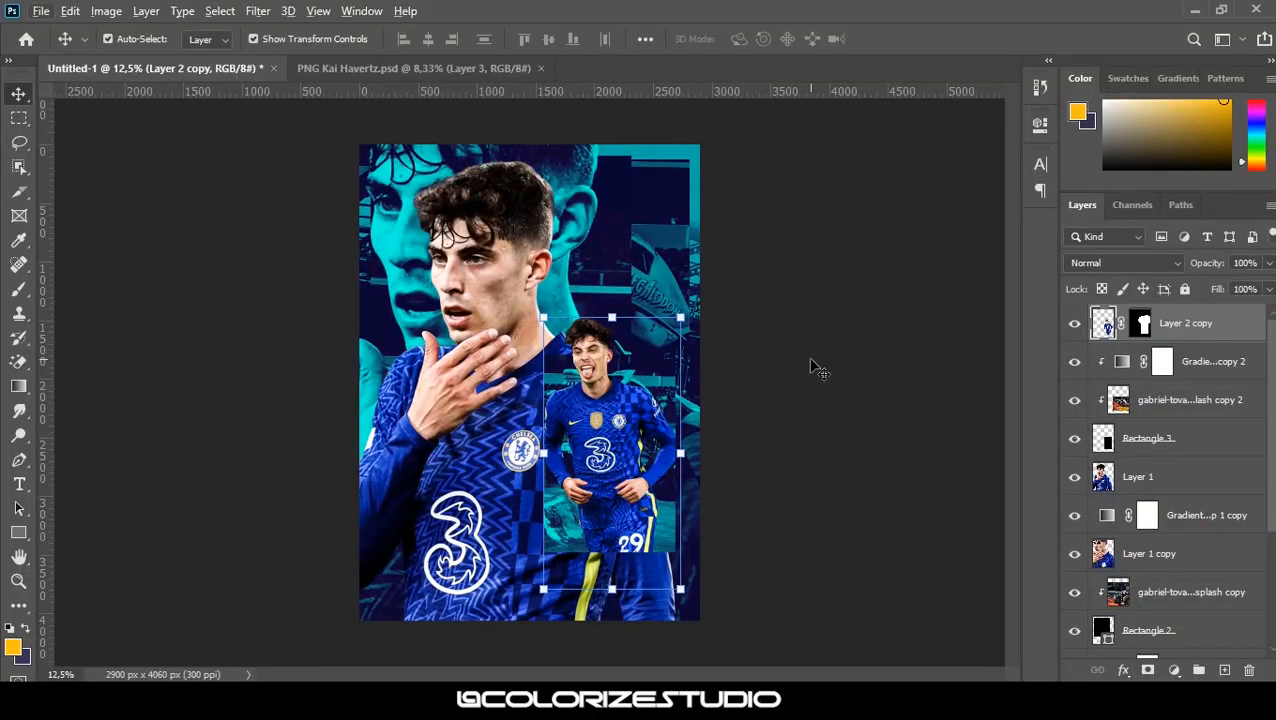
scroll(608, 397, "up", 1)
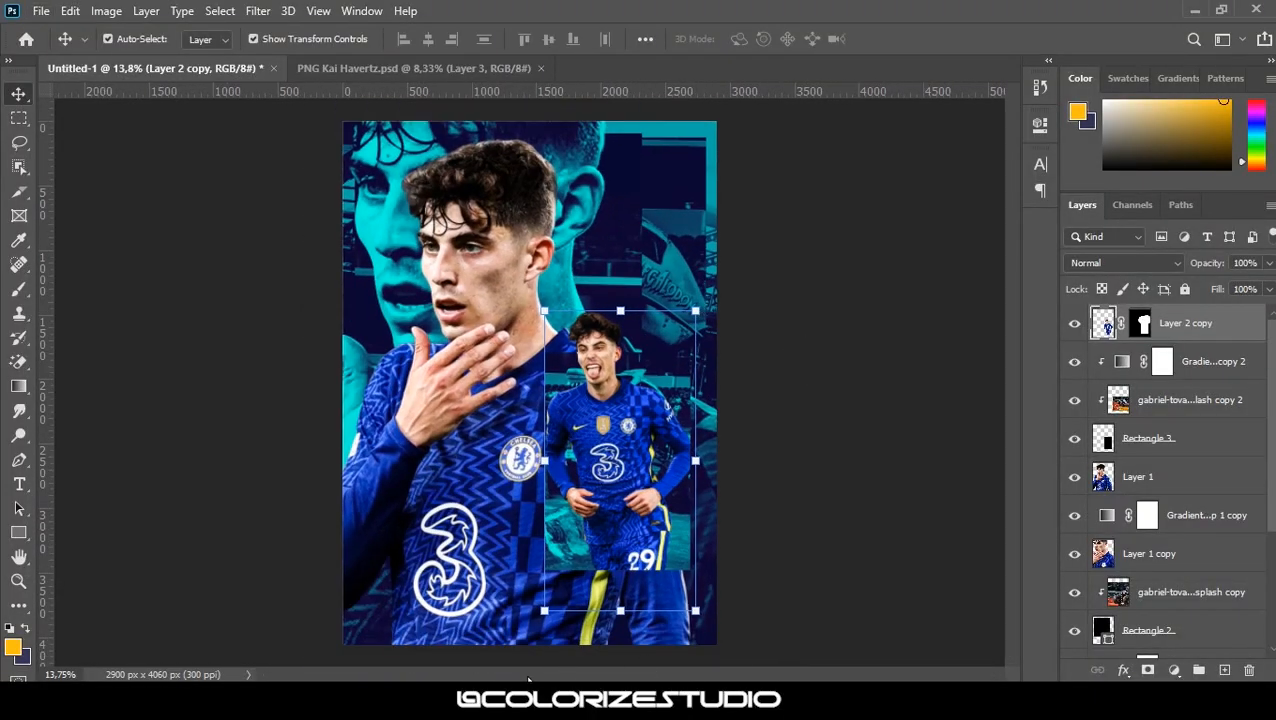
left_click(424, 68)
left_click_drag(380, 330, 478, 344)
left_click_drag(640, 140, 535, 441)
key("Return")
scroll(515, 540, "up", 6)
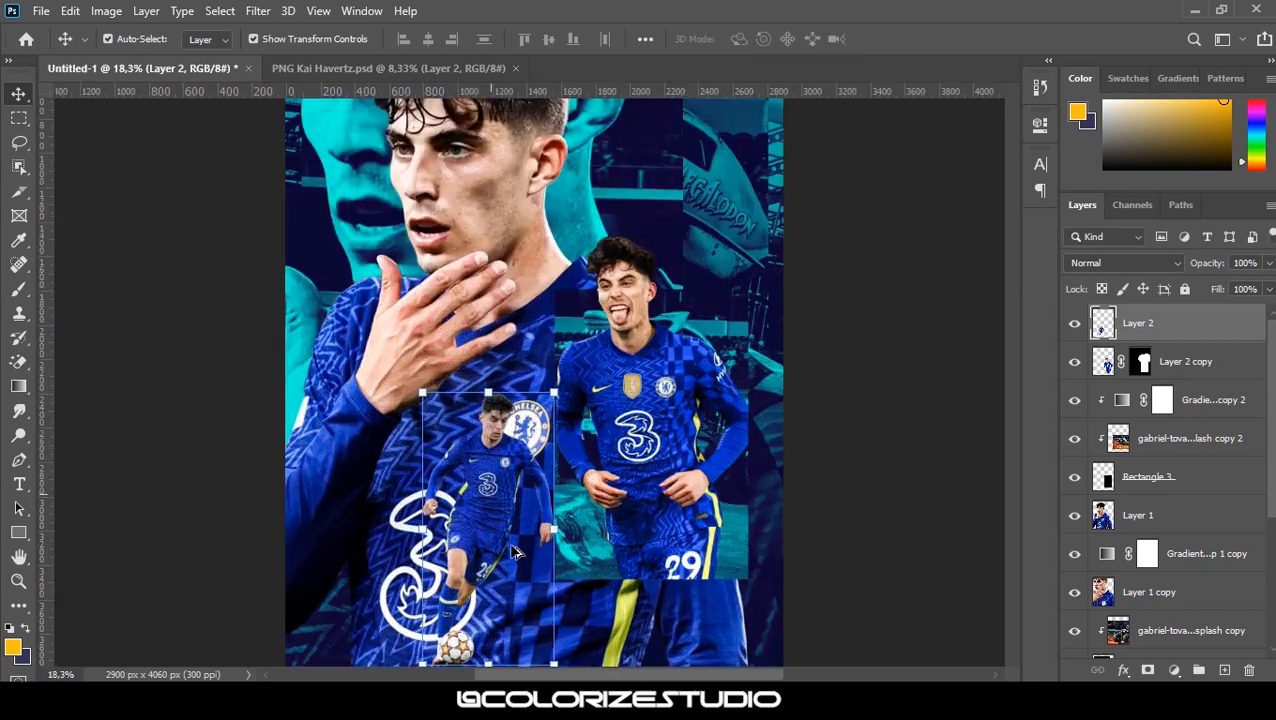
Add a layer mask to Layer 1 and fade out the bottom of the large player with a black-to-white linear gradient
scroll(515, 440, "down", 2)
scroll(530, 415, "down", 2)
scroll(1105, 418, "down", 1)
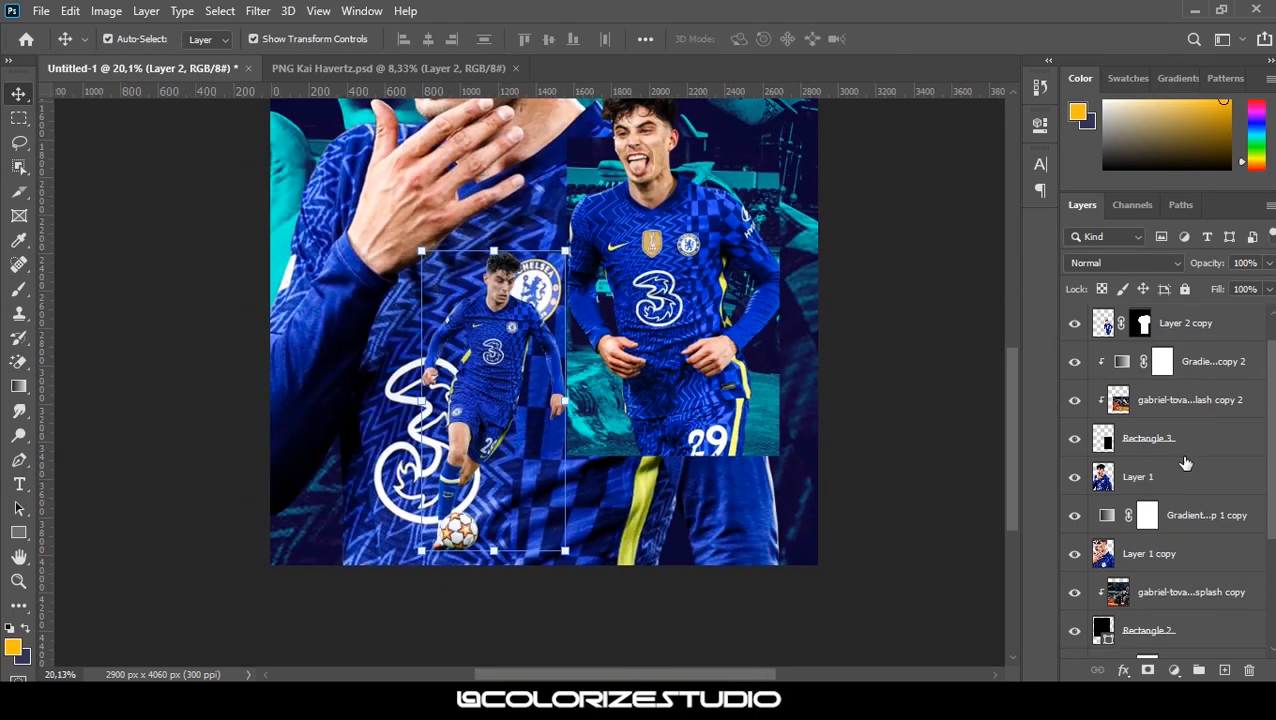
left_click(1170, 477)
left_click(1148, 670)
key("g")
left_click_drag(491, 580, 492, 505)
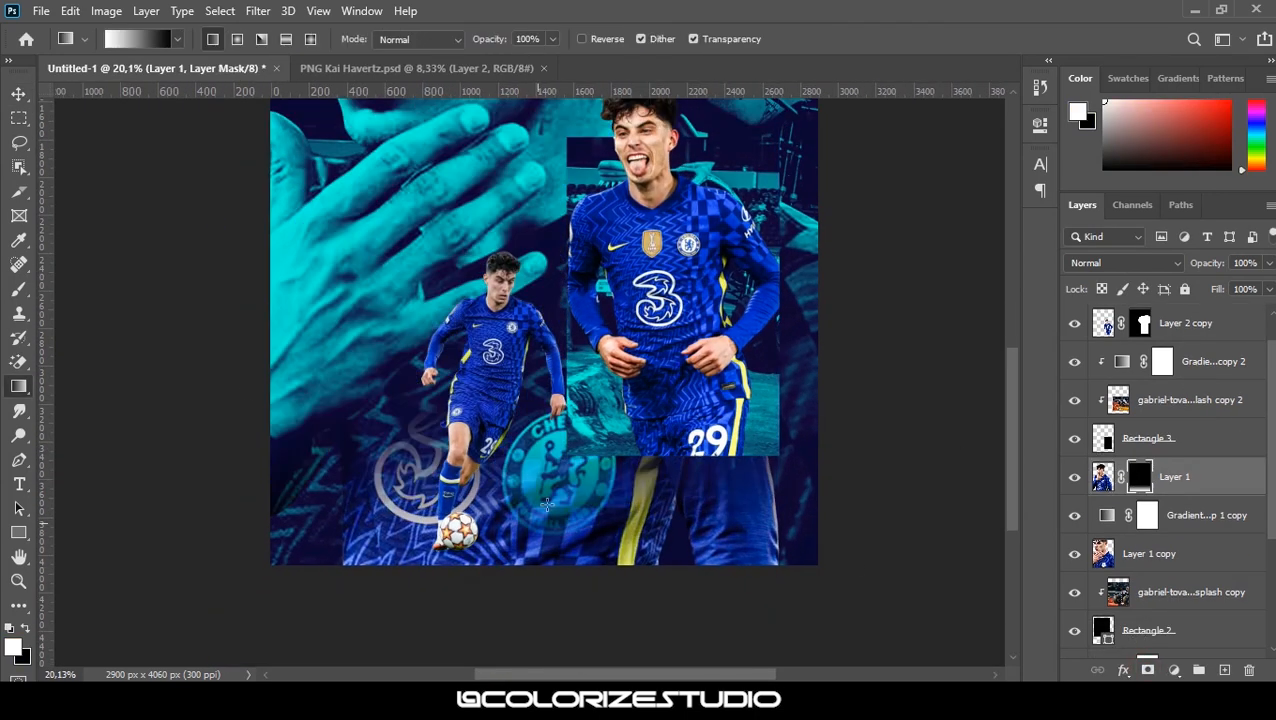
key("ctrl+z")
scroll(607, 455, "down", 3)
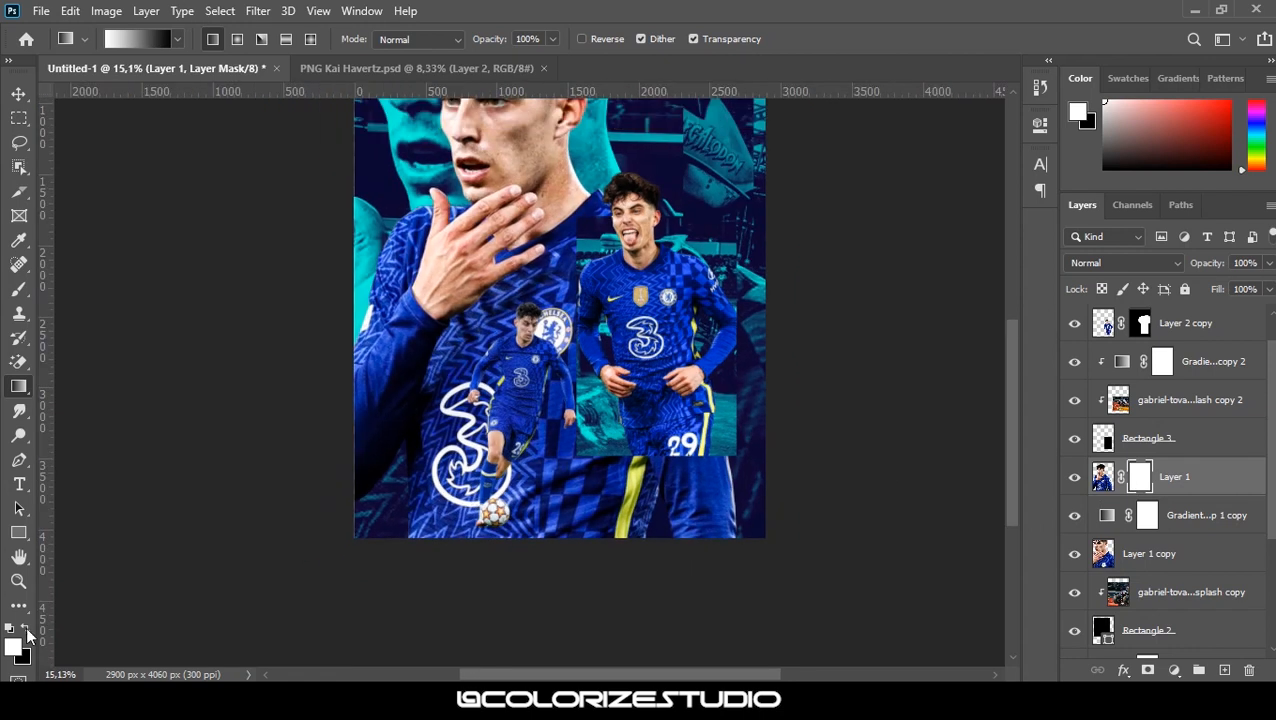
left_click_drag(530, 547, 558, 516)
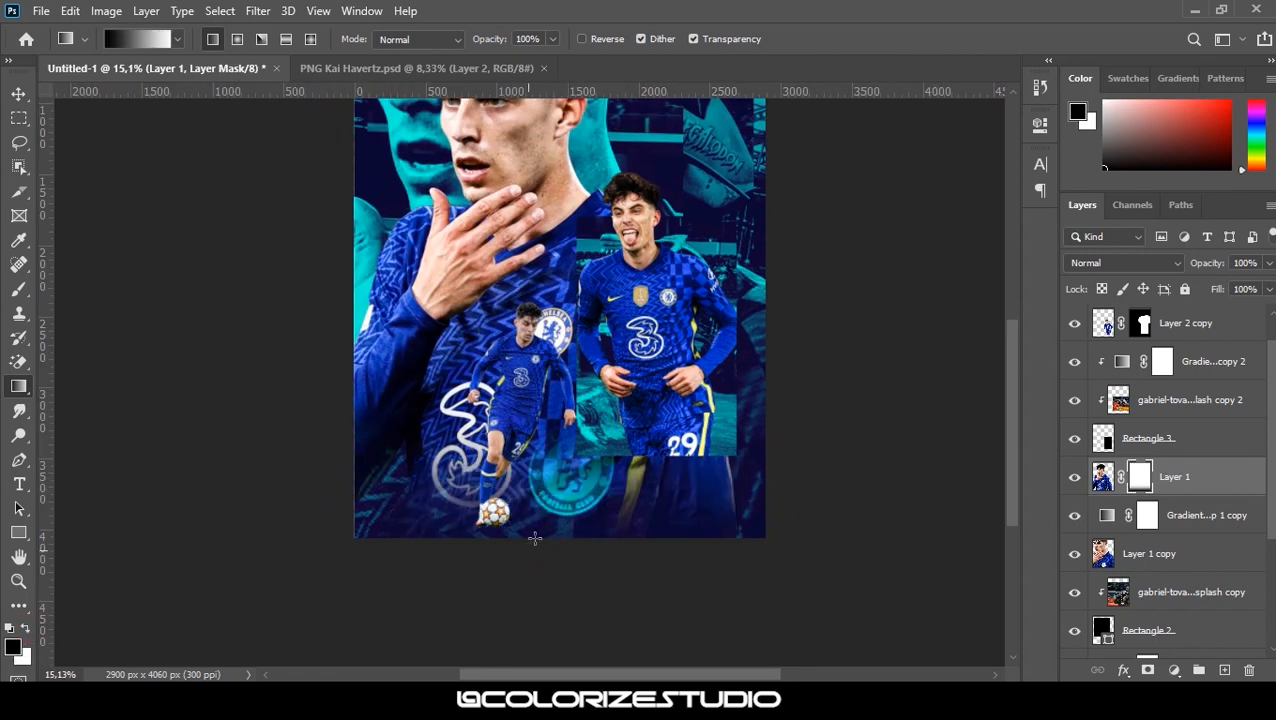
Enlarge the dribbling player on Layer 2 to 111.52% and position him in the poster's lower-left corner
key("v")
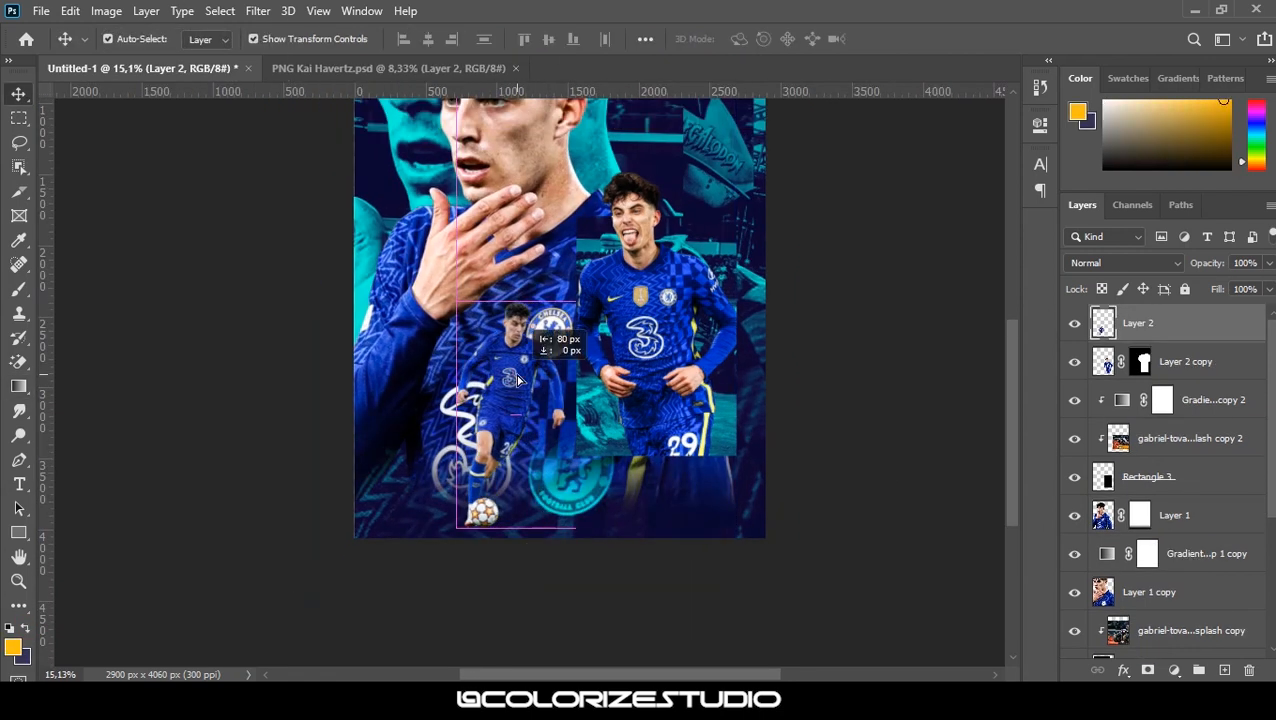
scroll(527, 403, "up", 2)
left_click_drag(648, 284, 595, 331)
left_click_drag(472, 400, 393, 400)
left_click_drag(453, 305, 441, 331)
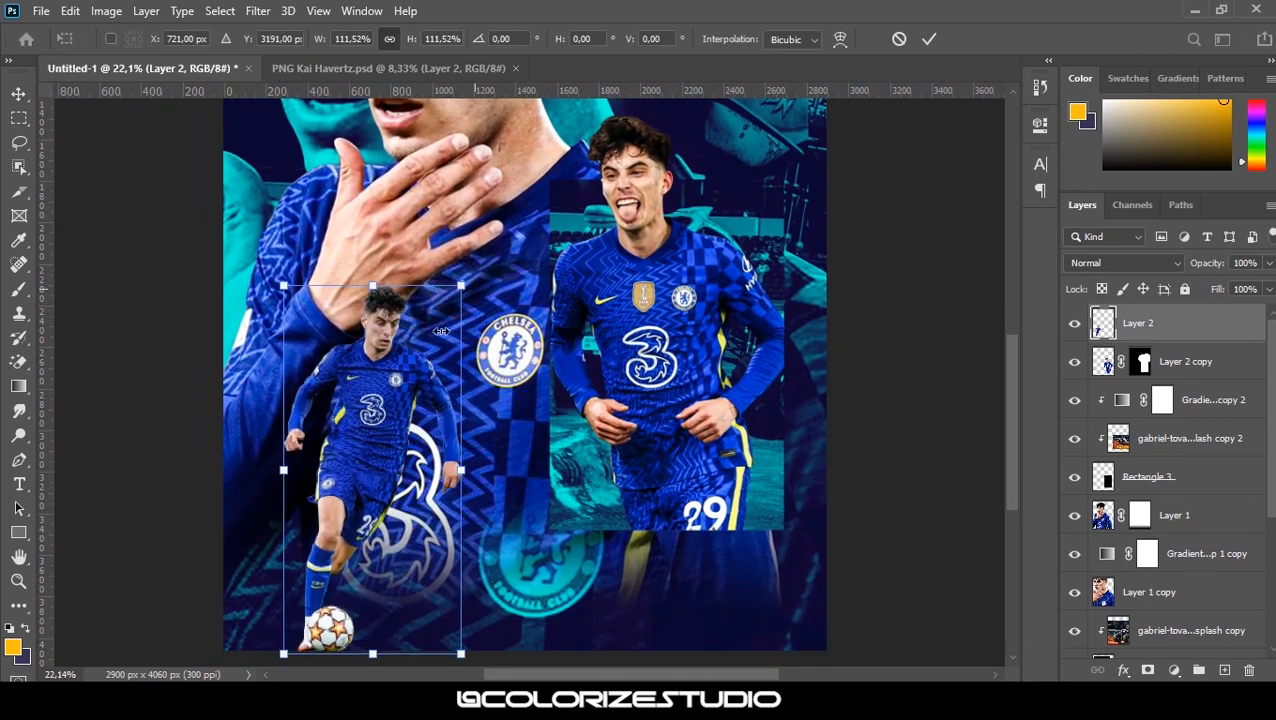
left_click_drag(368, 397, 355, 384)
key("Return")
Create a new layer directly below Layer 2 and set up a soft round brush with black as the foreground color
scroll(338, 577, "up", 3)
left_click_drag(336, 578, 374, 456)
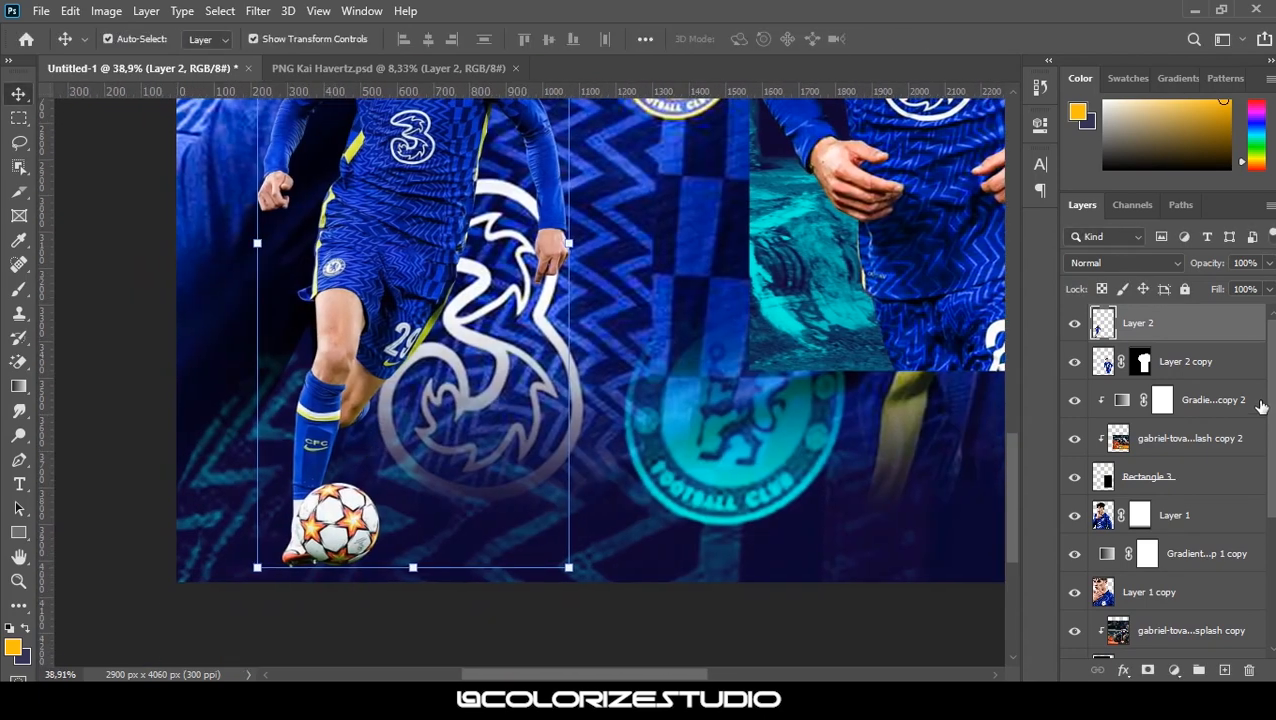
left_click(1225, 364)
left_click(1224, 670)
key("b")
right_click(326, 297)
left_click(414, 522)
key("Return")
left_click(9, 628)
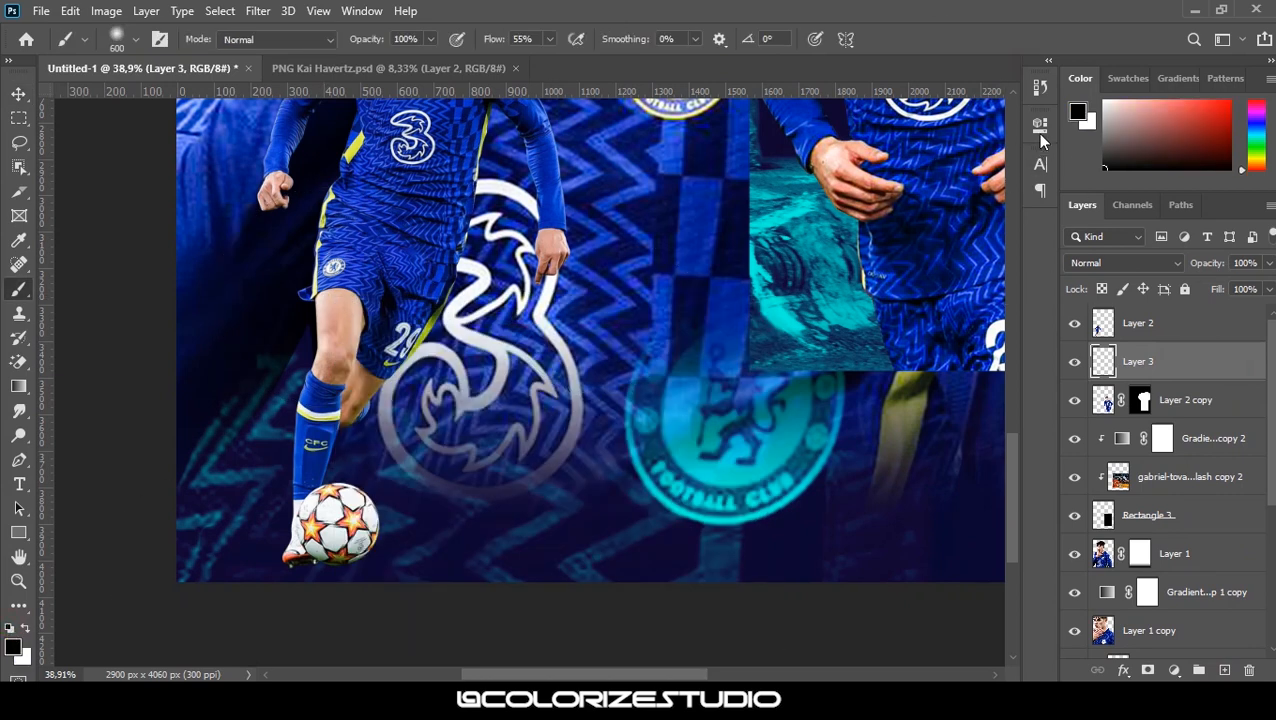
left_click(1040, 189)
left_click(1040, 163)
left_click(1039, 190)
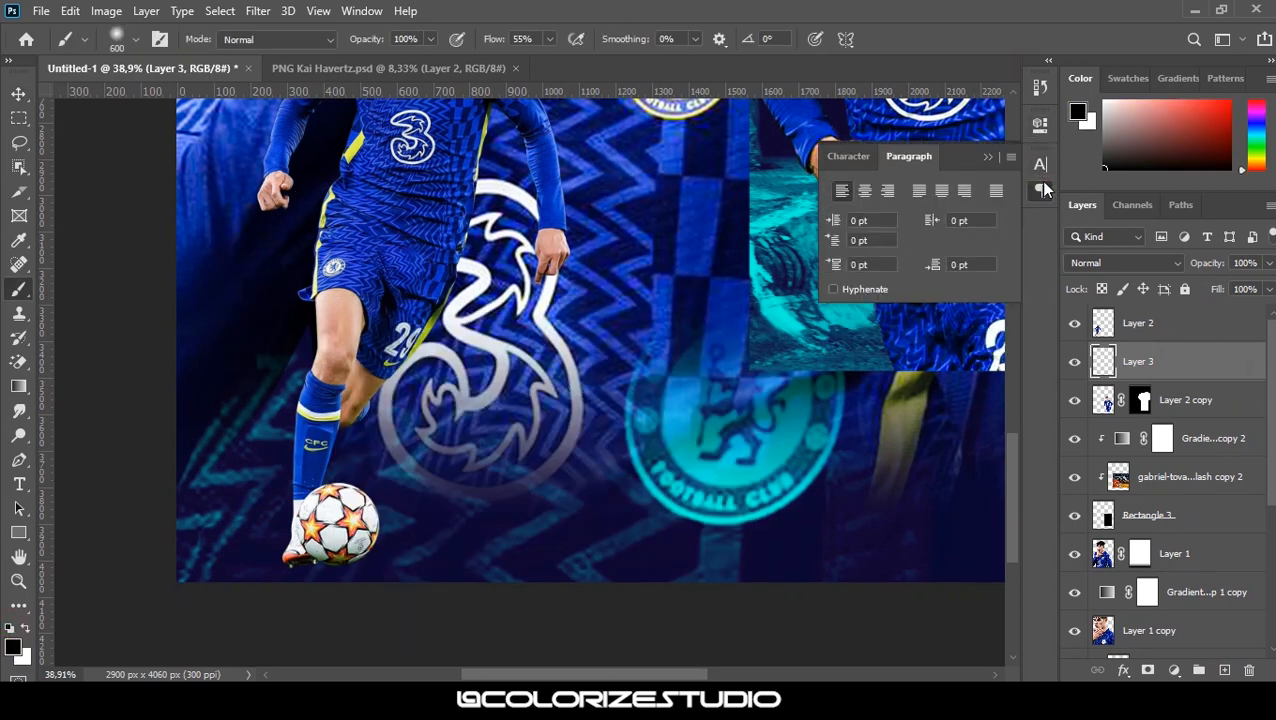
left_click(1039, 190)
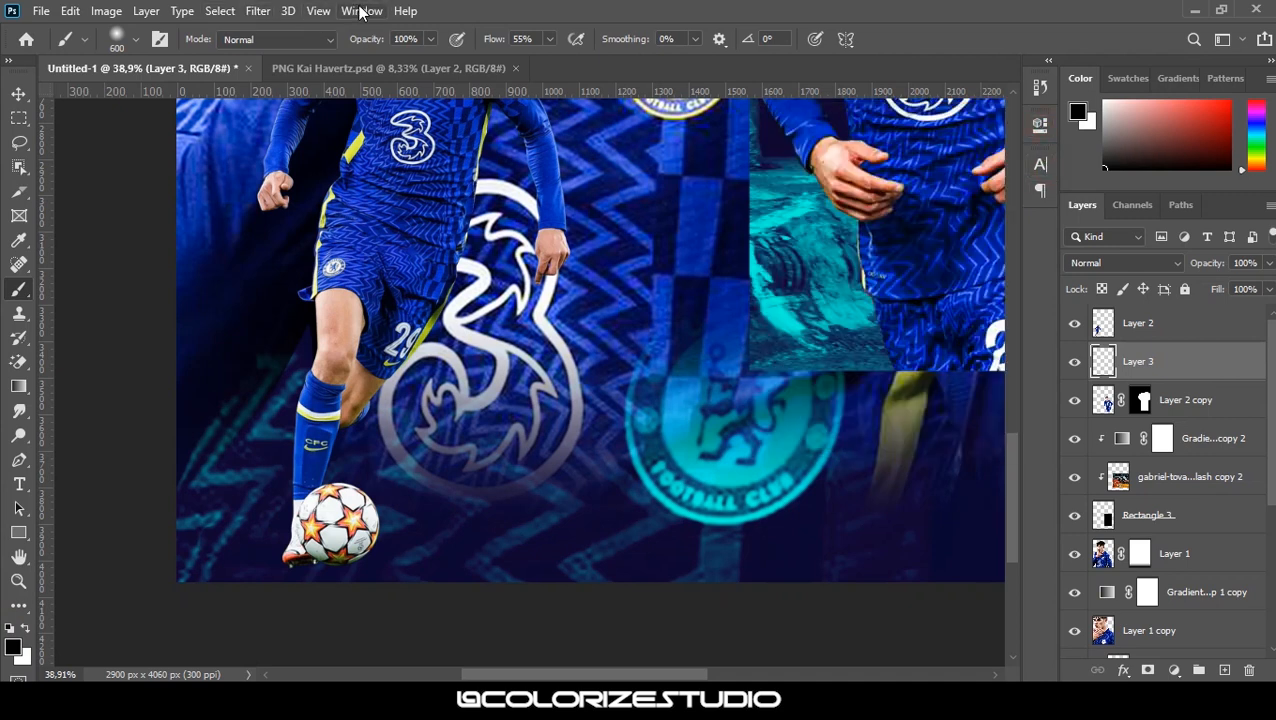
left_click(361, 11)
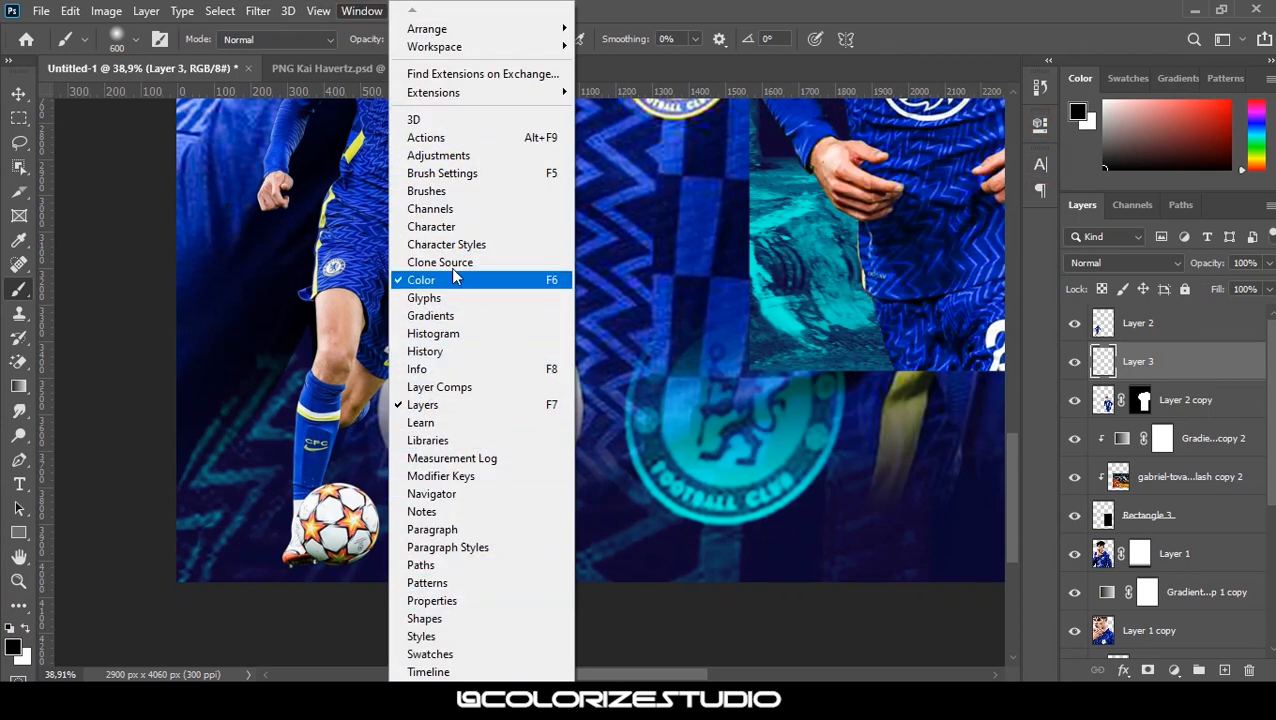
left_click(440, 209)
left_click(1090, 206)
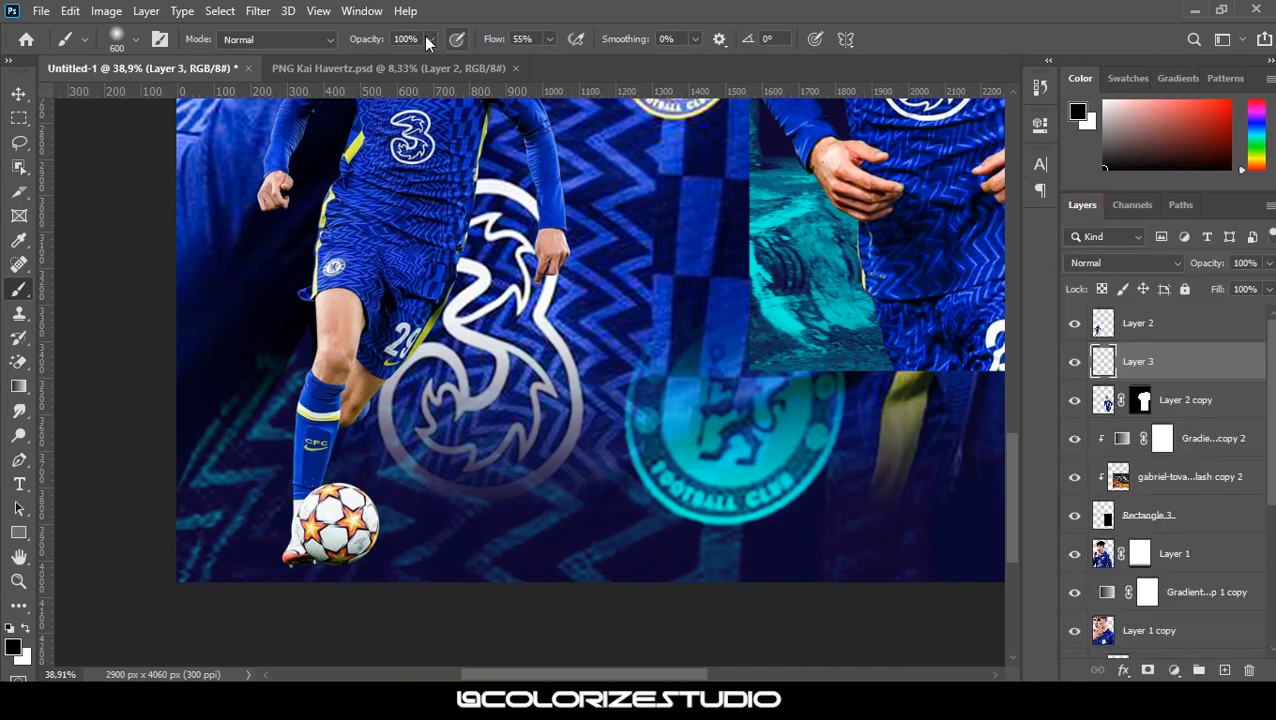
Flatten the brush tip to 15% roundness at a 0° angle and reduce its size to 400 px
left_click(361, 11)
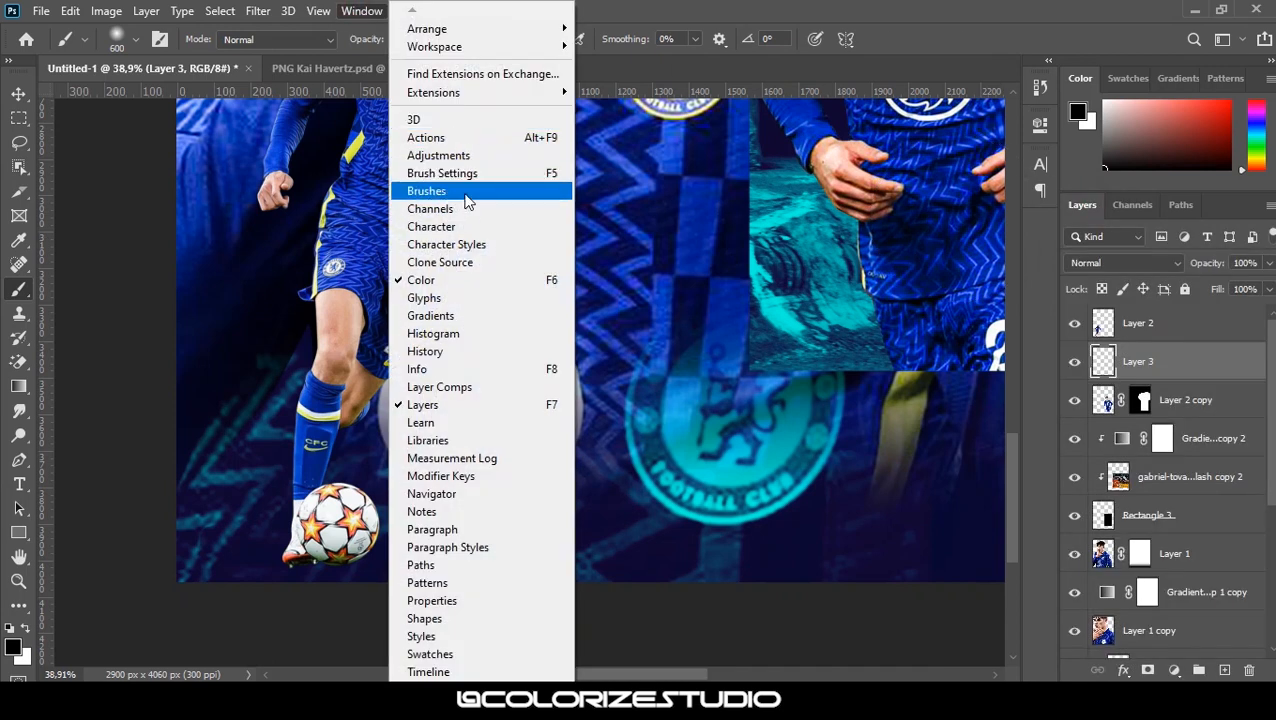
left_click(430, 191)
left_click(690, 157)
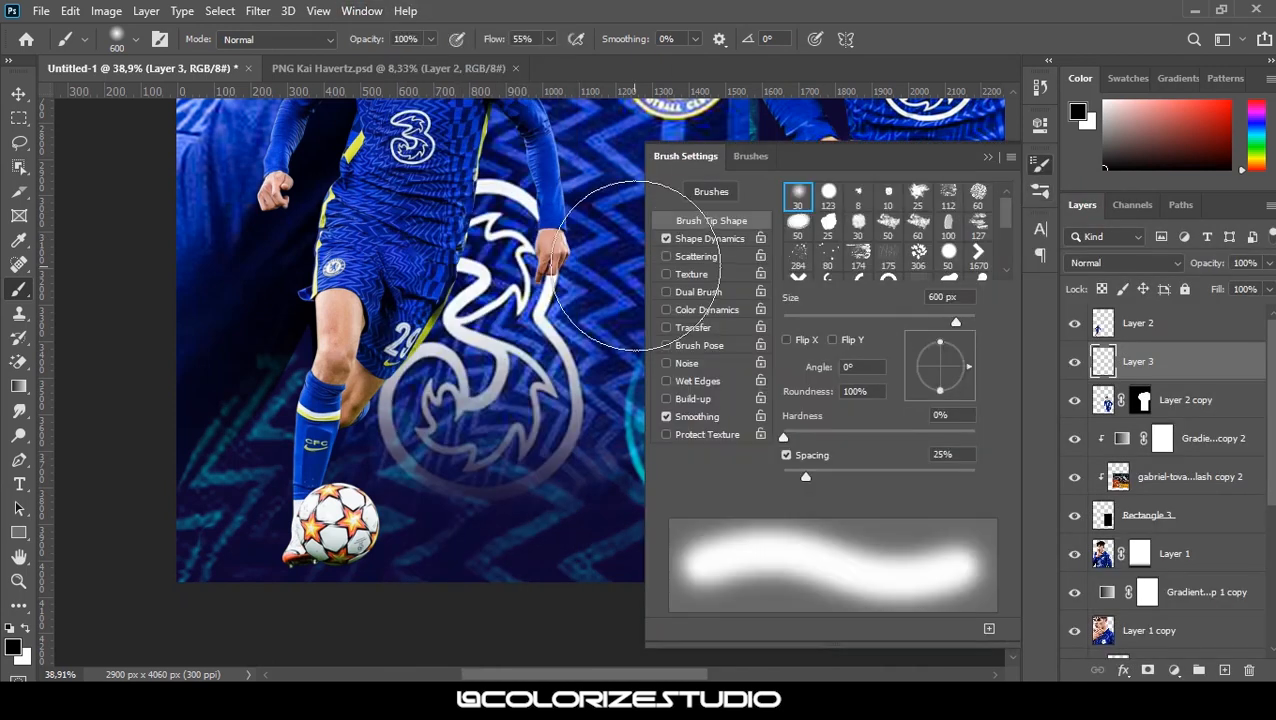
left_click_drag(646, 265, 683, 266)
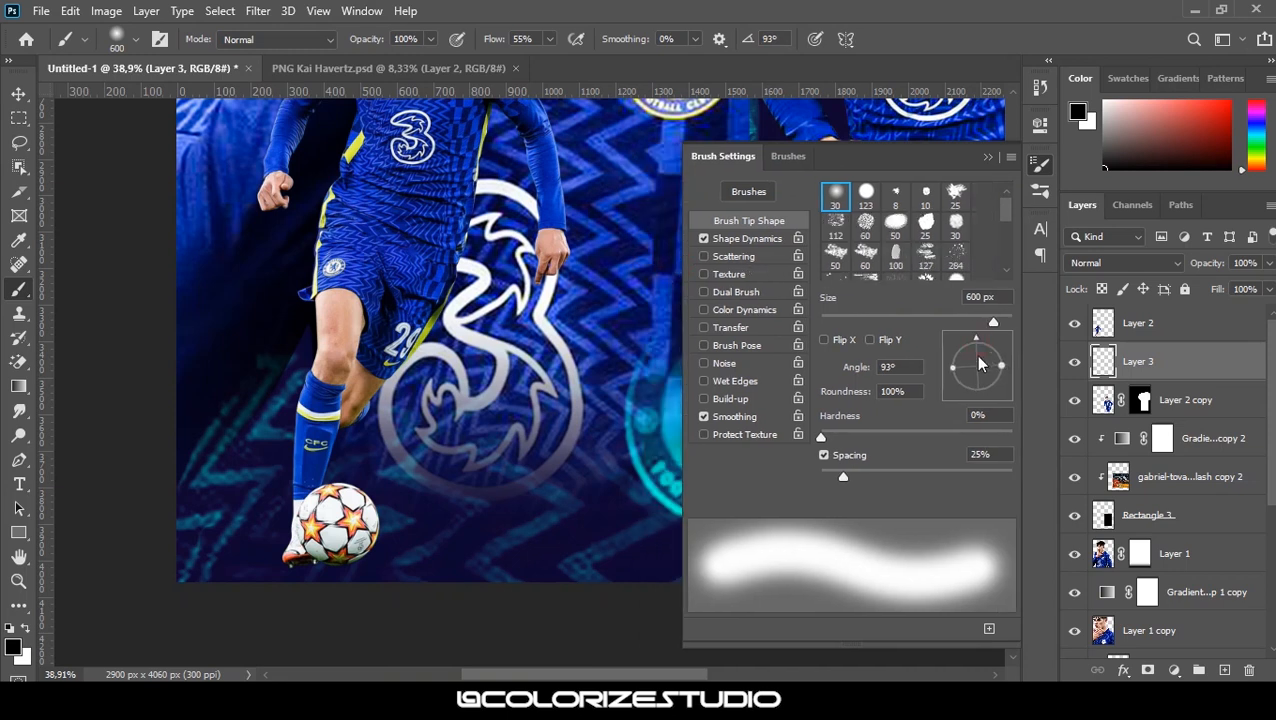
left_click_drag(977, 342, 977, 362)
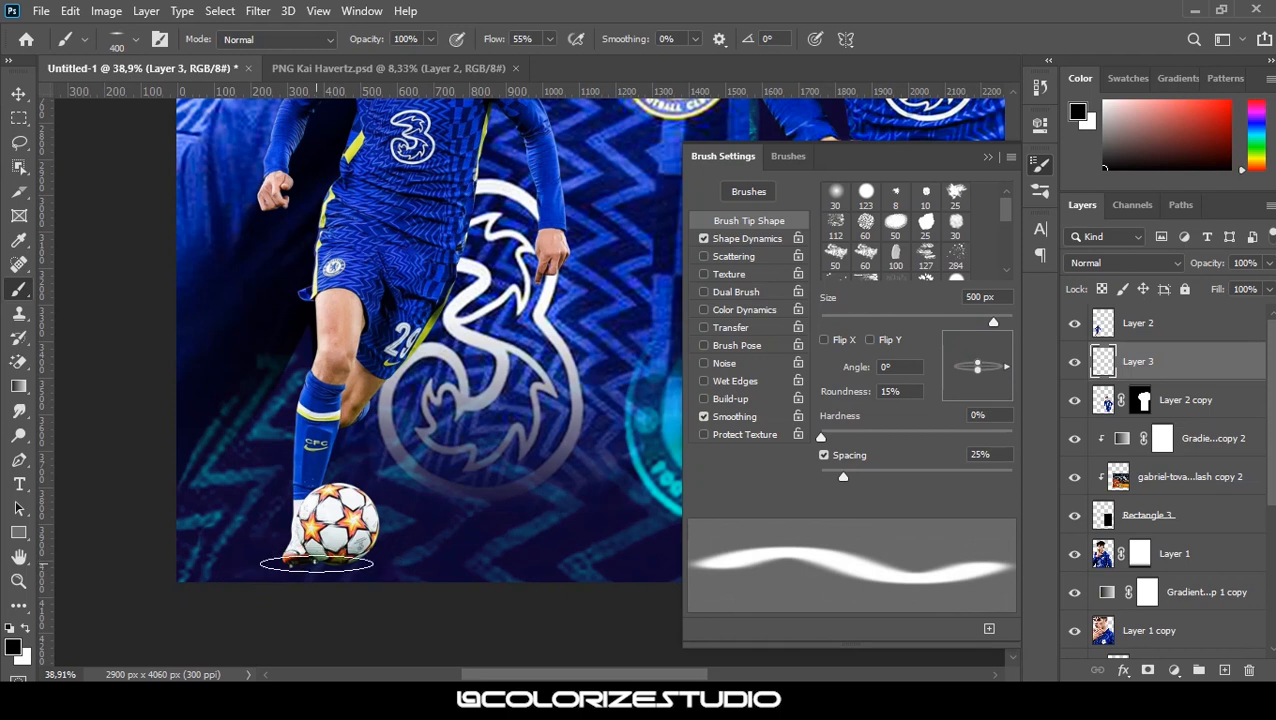
left_click(988, 157)
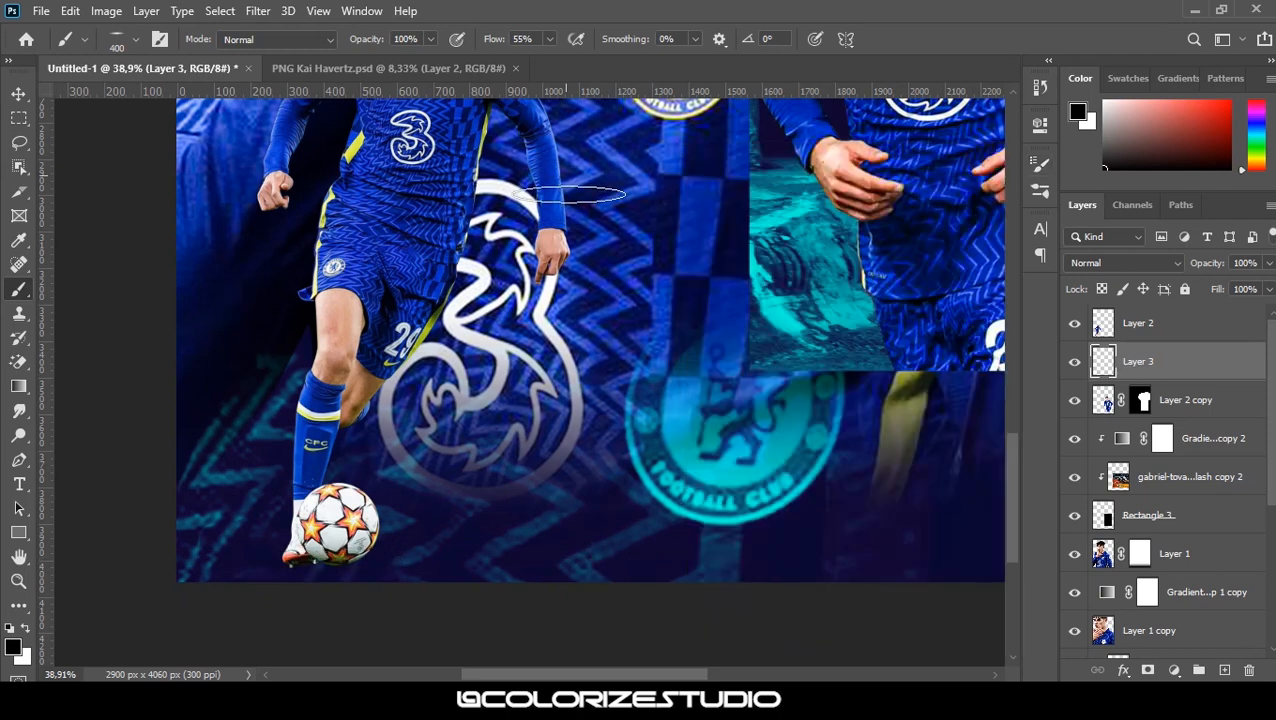
Set the brush flow to 100% and paint a soft black shadow on Layer 3 beneath the dribbling player's boot and ball
left_click_drag(504, 43, 446, 46)
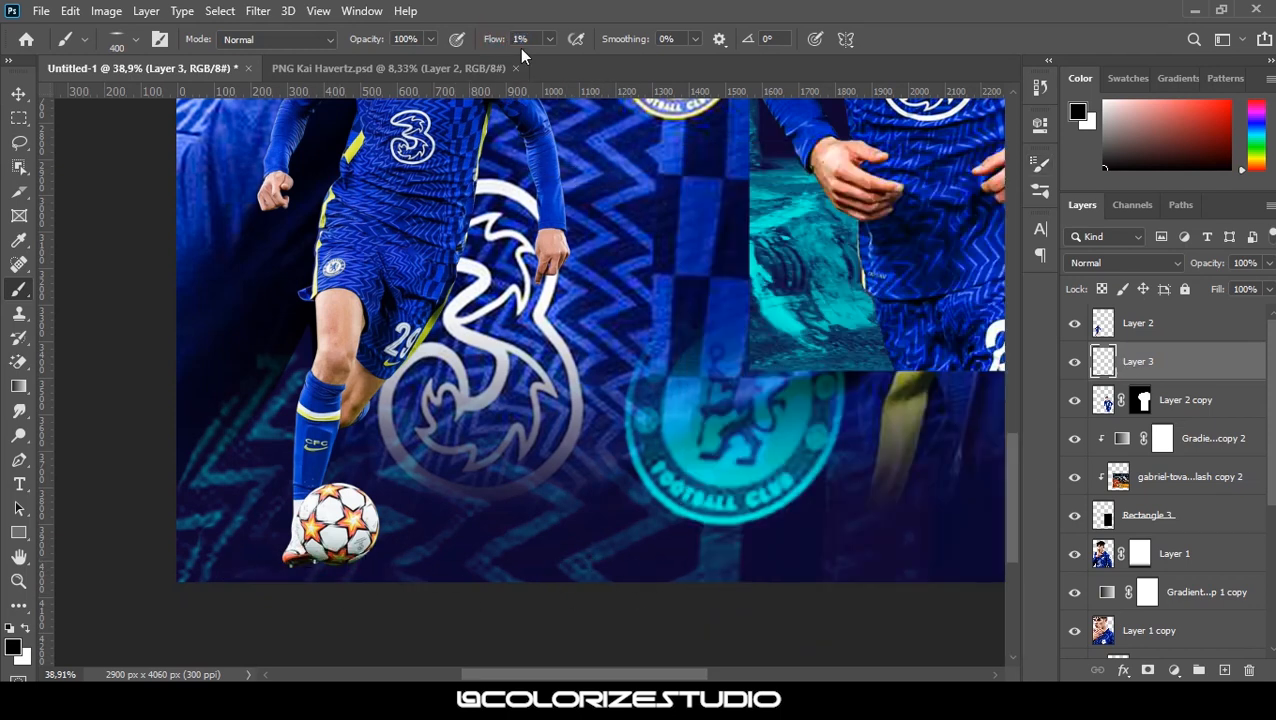
scroll(467, 573, "up", 5)
left_click_drag(393, 485, 541, 340)
mouse_move(1217, 366)
left_mouse_down()
mouse_move(1219, 318)
mouse_move(1208, 362)
left_mouse_up()
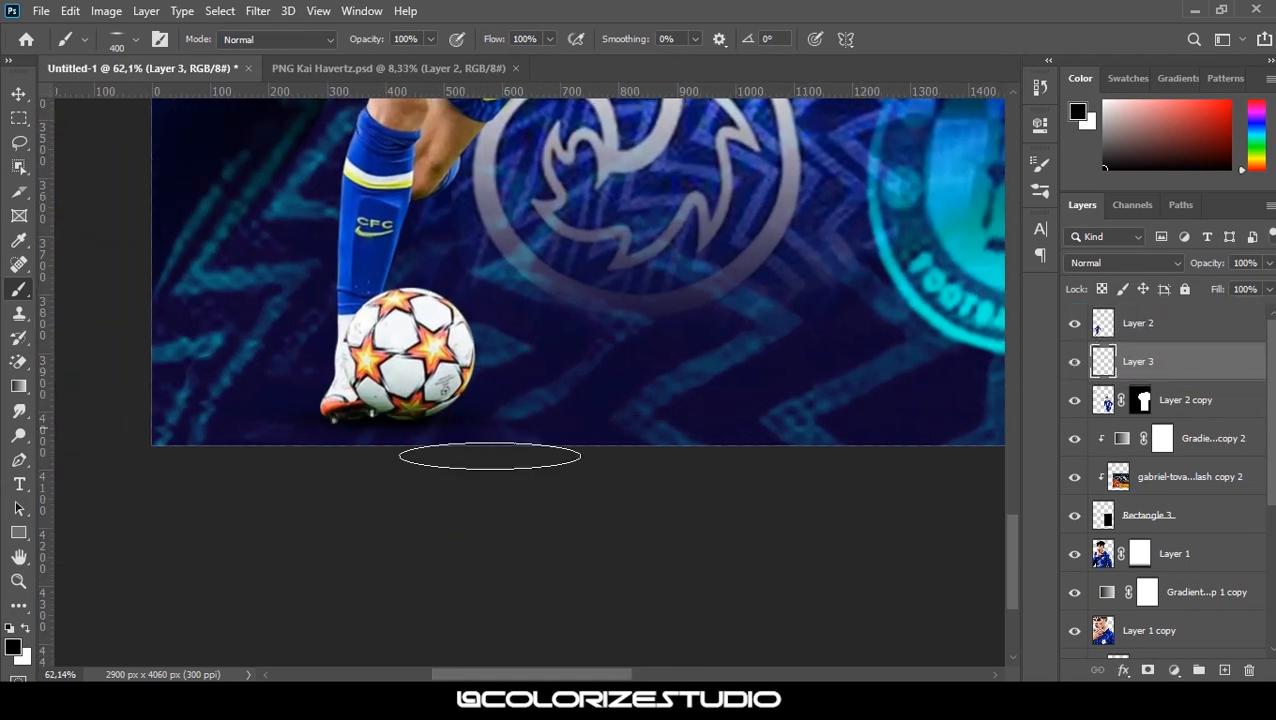
scroll(526, 497, "down", 5)
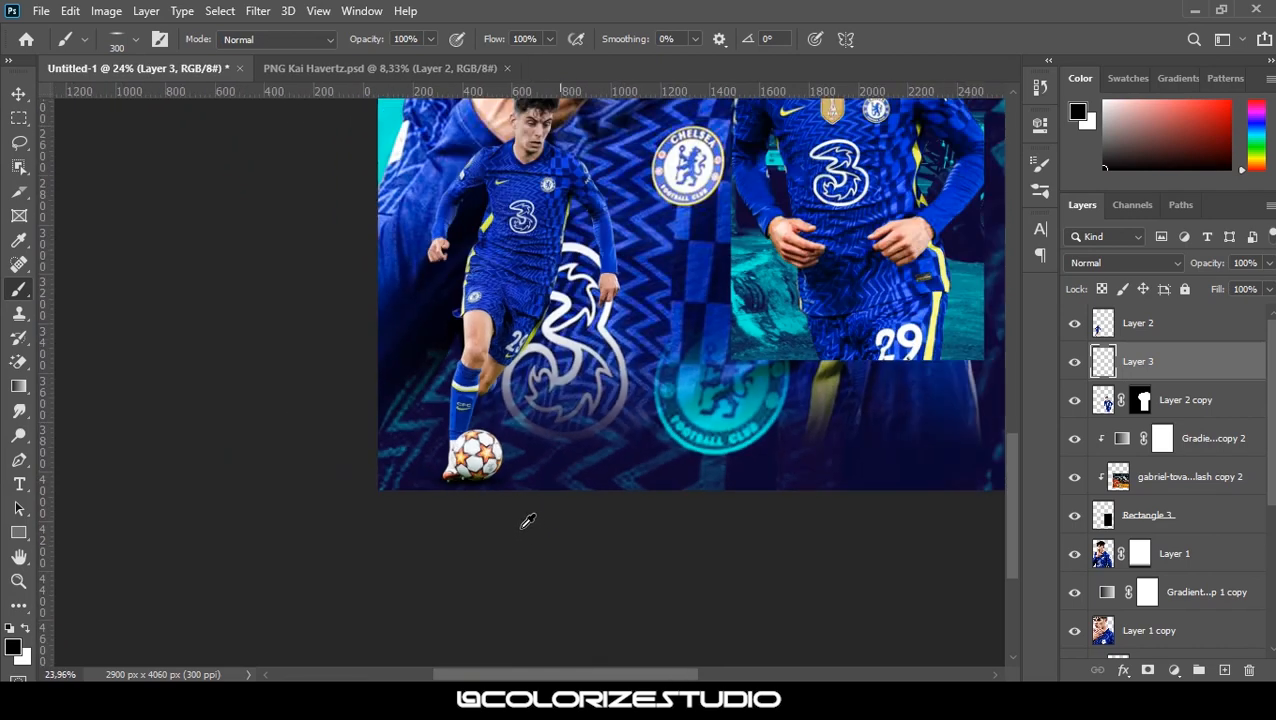
Open Layer 2's dribbling player in the Camera Raw filter and set Exposure +0.70, Contrast +15, Texture +18 and Clarity +17
key("v")
scroll(522, 505, "up", 2)
scroll(928, 406, "down", 3)
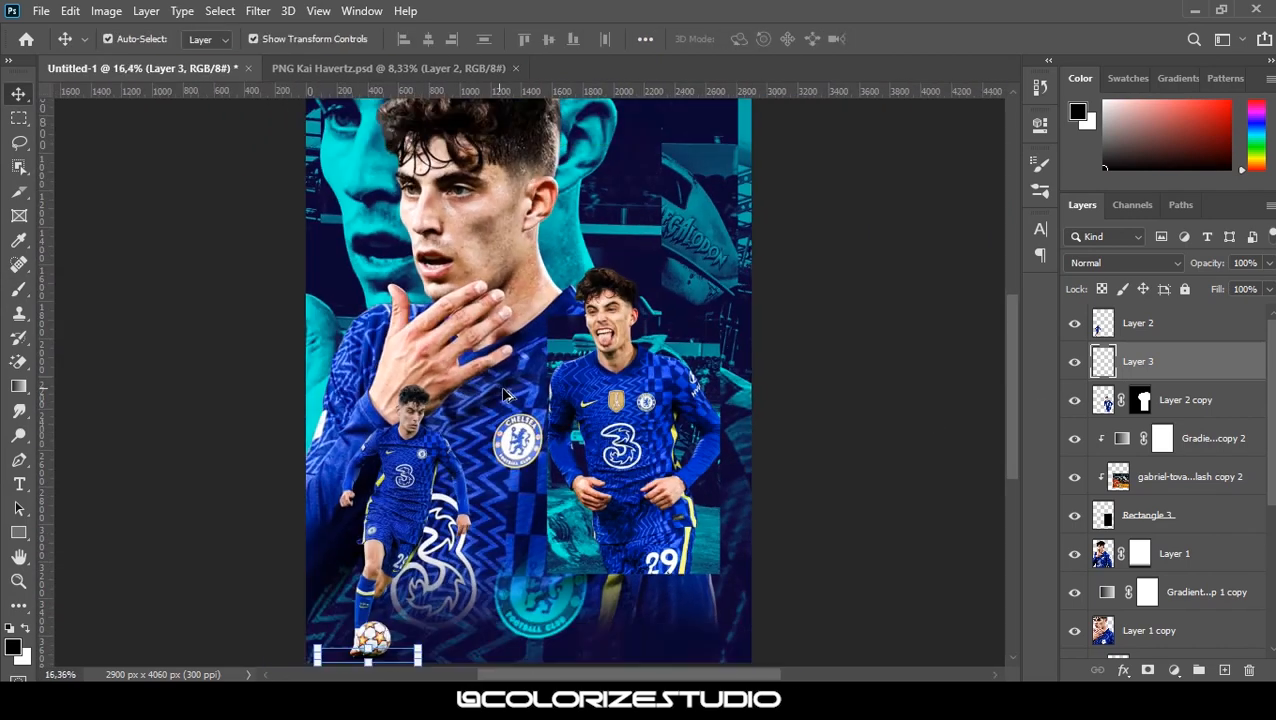
scroll(475, 467, "up", 1)
left_click(427, 425)
scroll(427, 425, "up", 2)
left_click(258, 11)
left_click(300, 123)
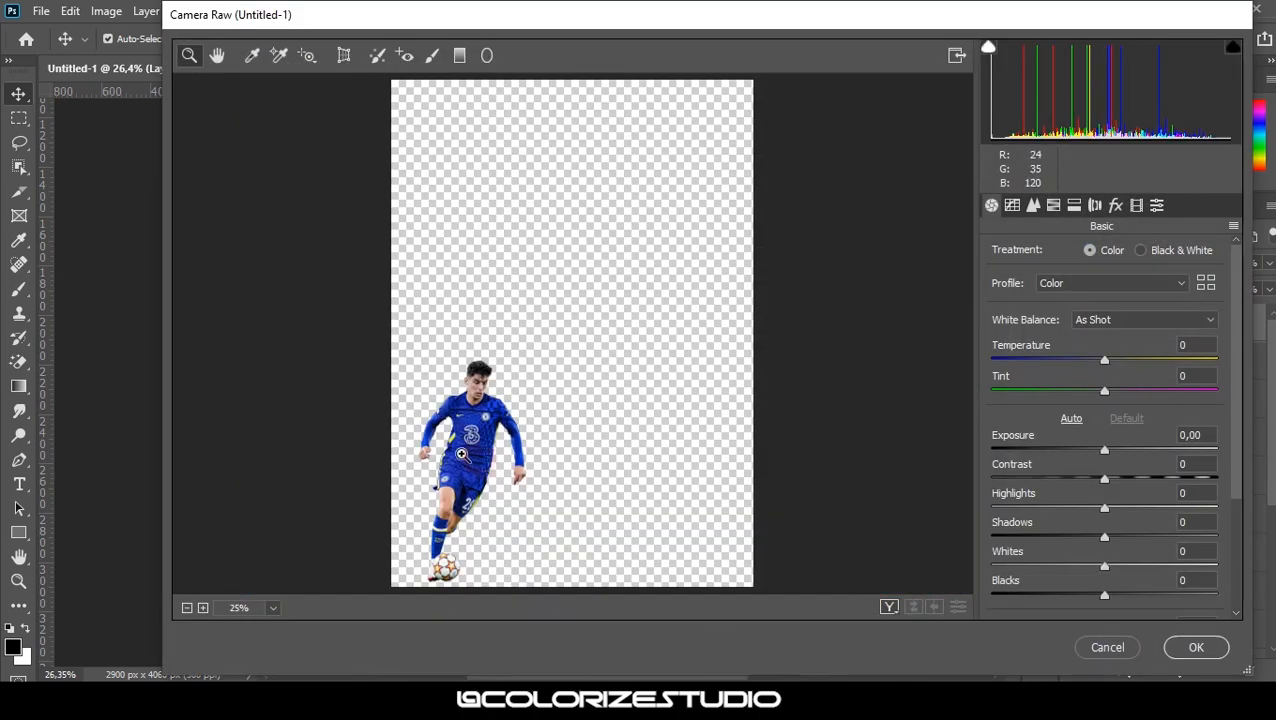
left_click(462, 454)
left_click_drag(1105, 455, 1121, 483)
scroll(1105, 512, "down", 3)
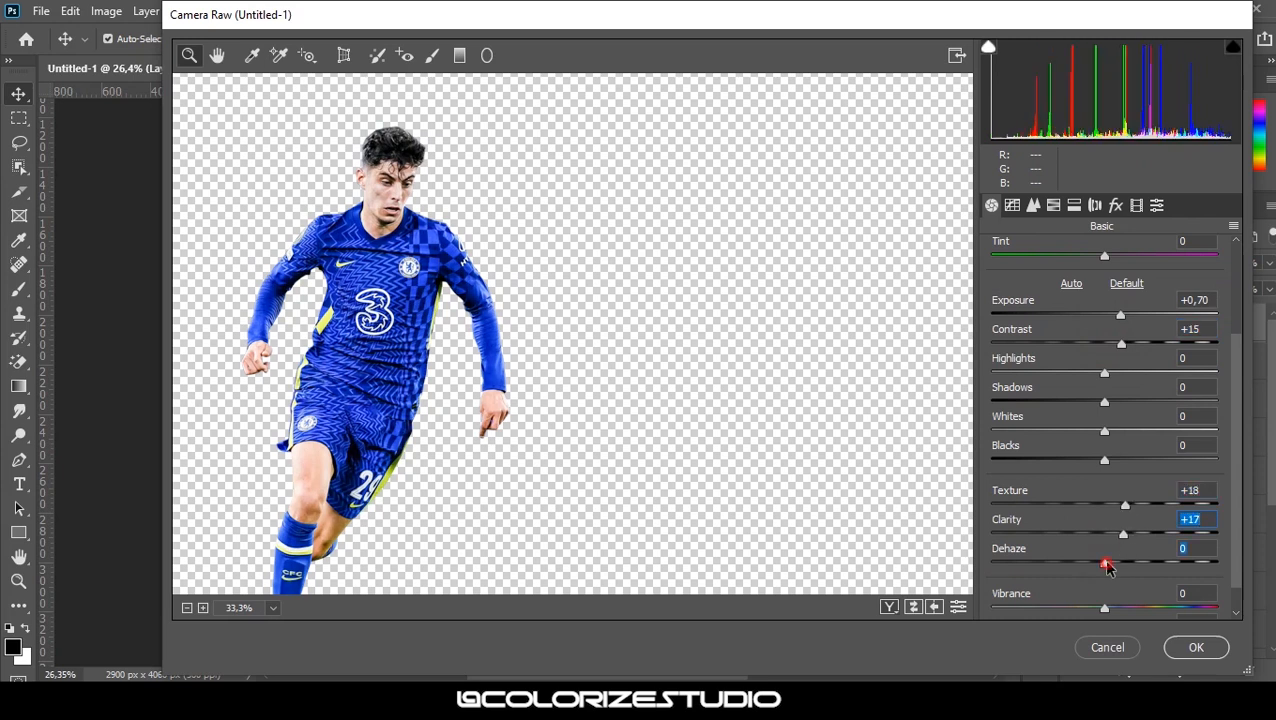
Set Dehaze to +14, Shadows to -8 and Whites to -1, and apply the Camera Raw adjustments to the dribbling player
left_click_drag(1105, 562, 1121, 564)
left_click_drag(1103, 402, 1093, 401)
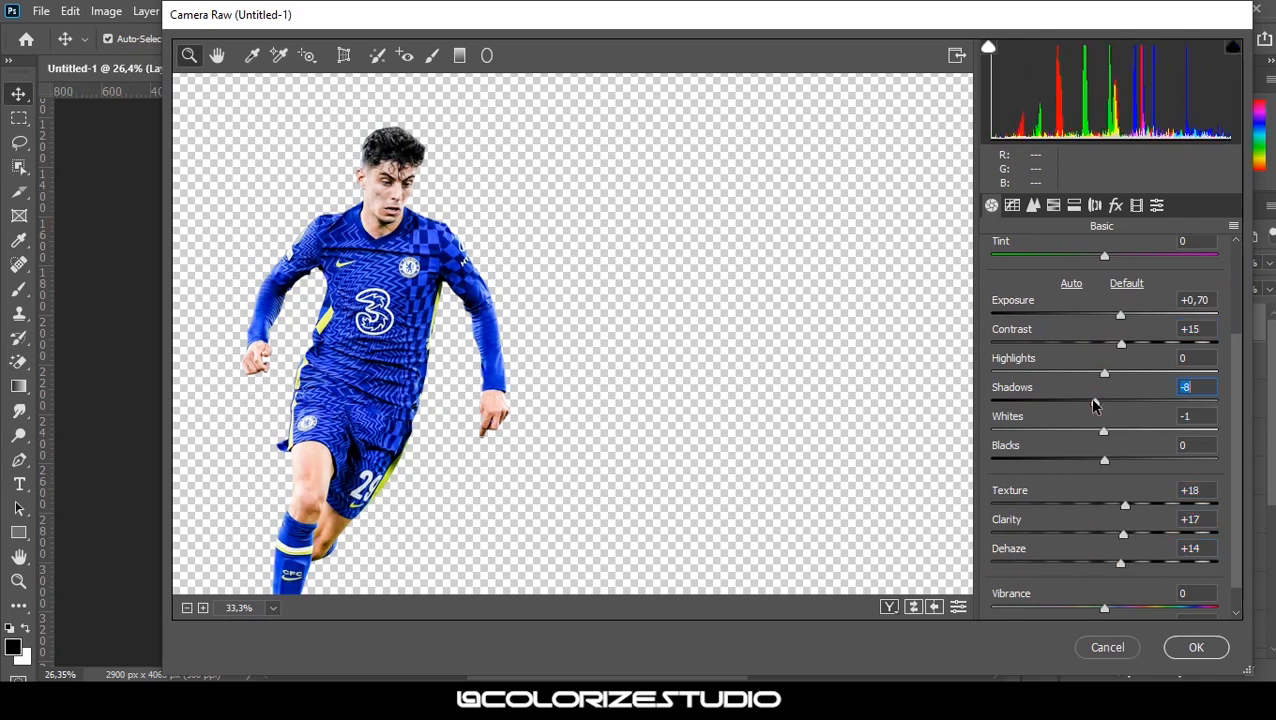
left_click(1181, 647)
scroll(648, 322, "down", 6)
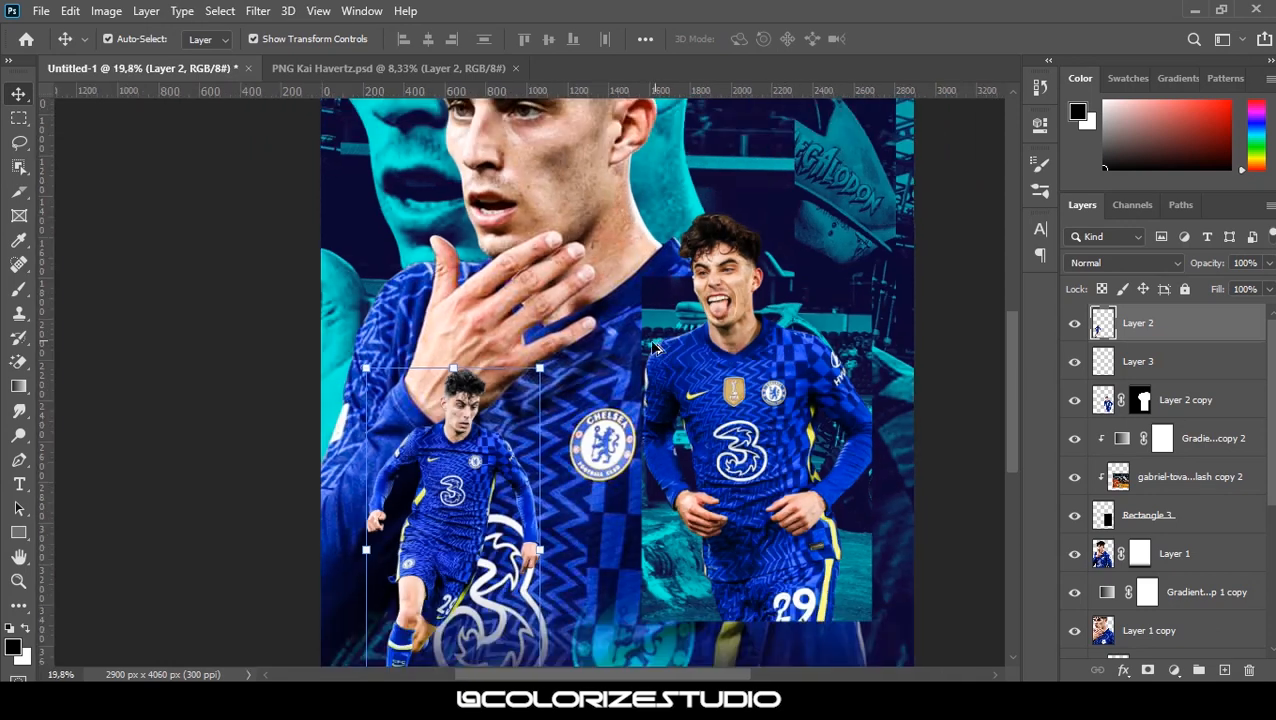
Duplicate the large portrait on Layer 1 and nudge the original beneath the copy slightly to the right
scroll(500, 205, "up", 3)
left_click(533, 211)
scroll(1180, 478, "down", 1)
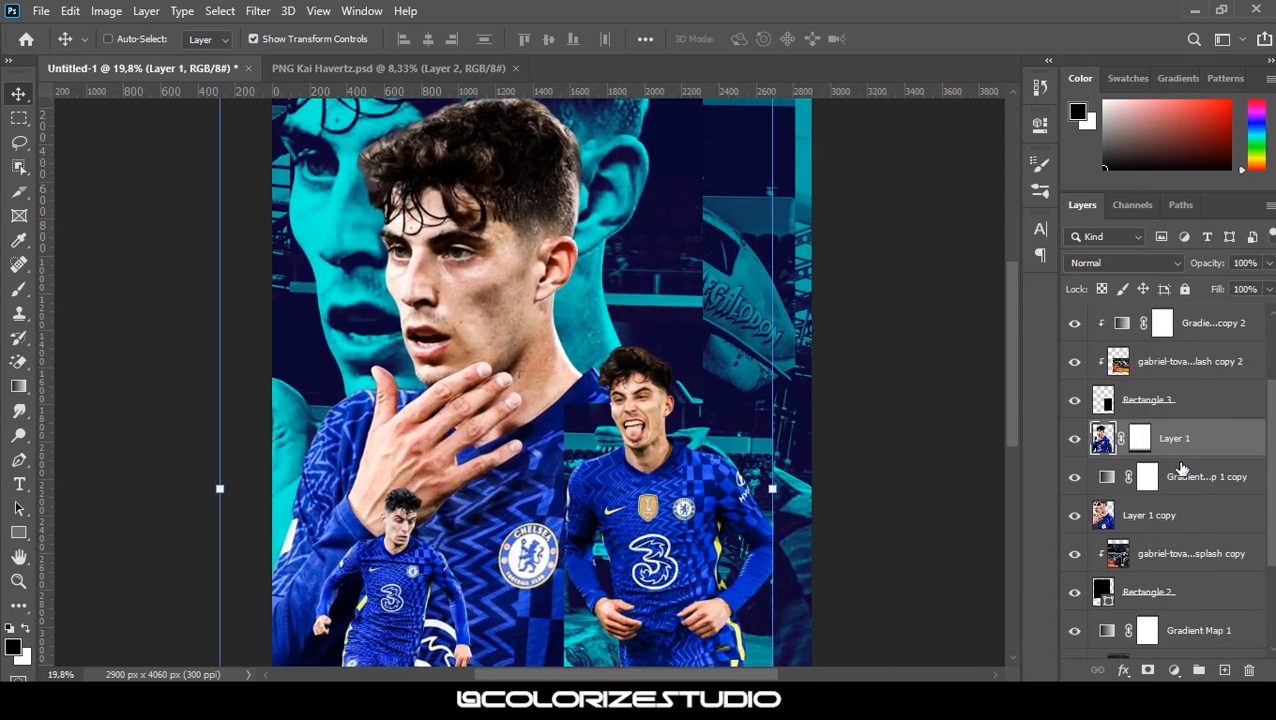
key("ctrl+j")
key("Right")
key("Right")
key("Right")
key("Right")
key("Right")
key("Right")
key("Right")
key("Right")
key("Right")
key("Right")
key("Right")
key("Right")
key("Right")
key("Right")
key("Right")
key("Right")
key("Right")
key("Right")
key("Right")
key("Right")
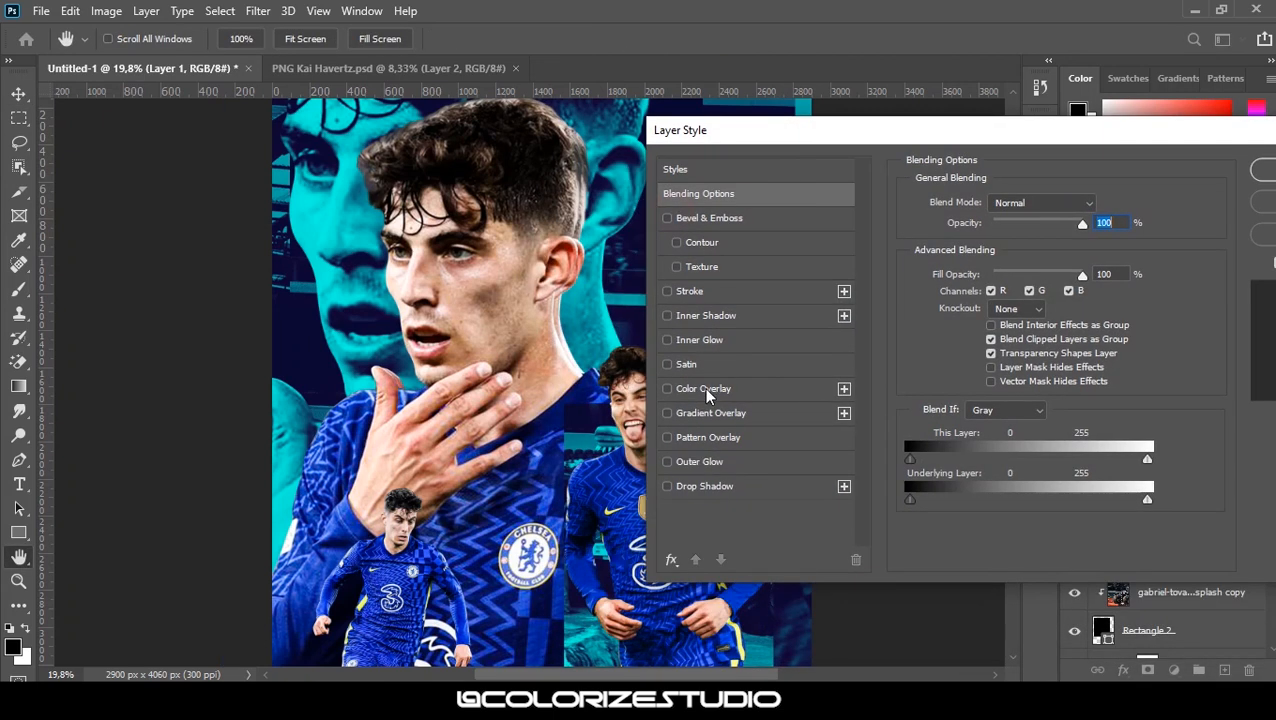
Apply a white (ffffff) Color Overlay to Layer 1 as an edge outline behind the large portrait
left_click(704, 387)
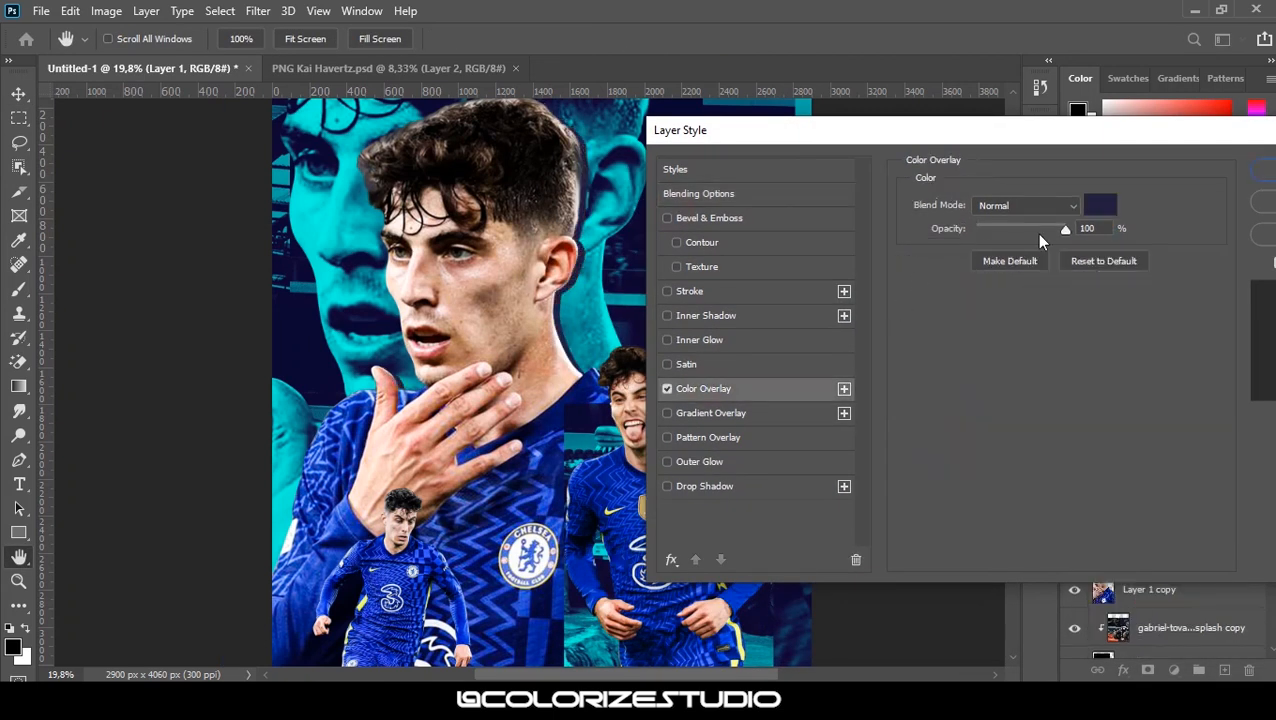
left_click(1104, 202)
left_click_drag(878, 298, 875, 267)
left_click_drag(826, 173, 861, 142)
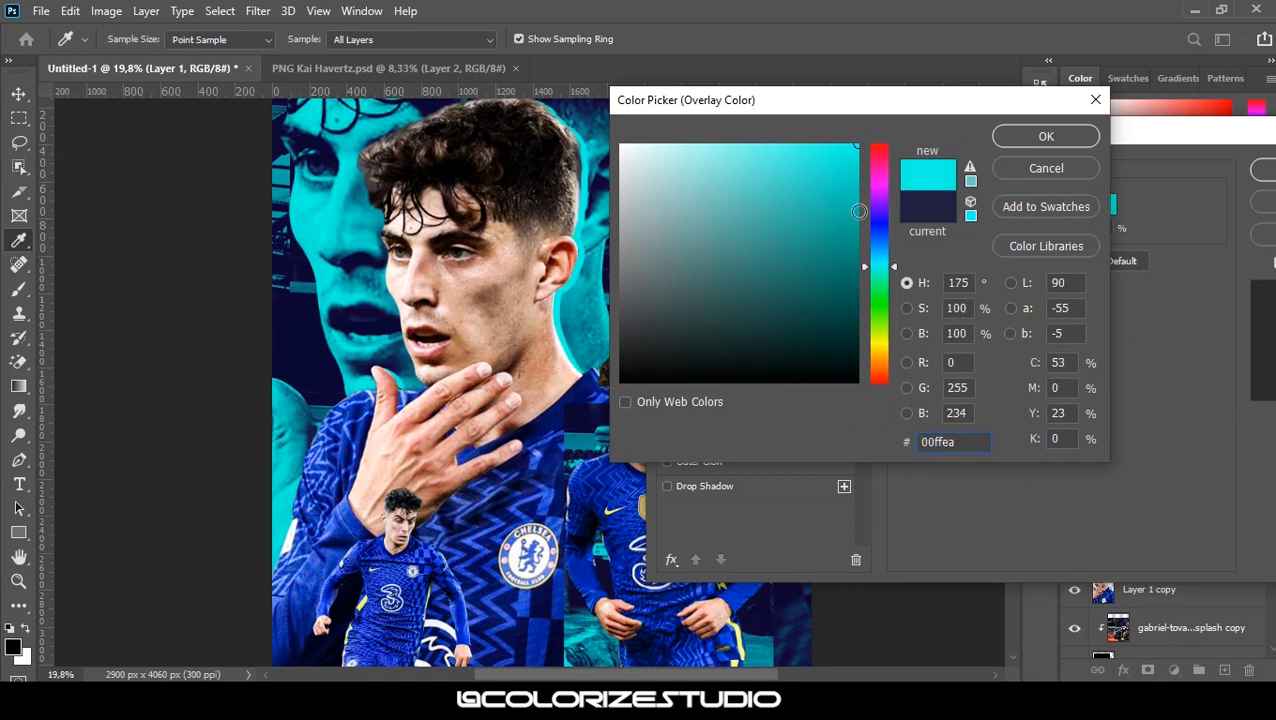
left_click_drag(874, 311, 875, 302)
left_click_drag(878, 210, 878, 149)
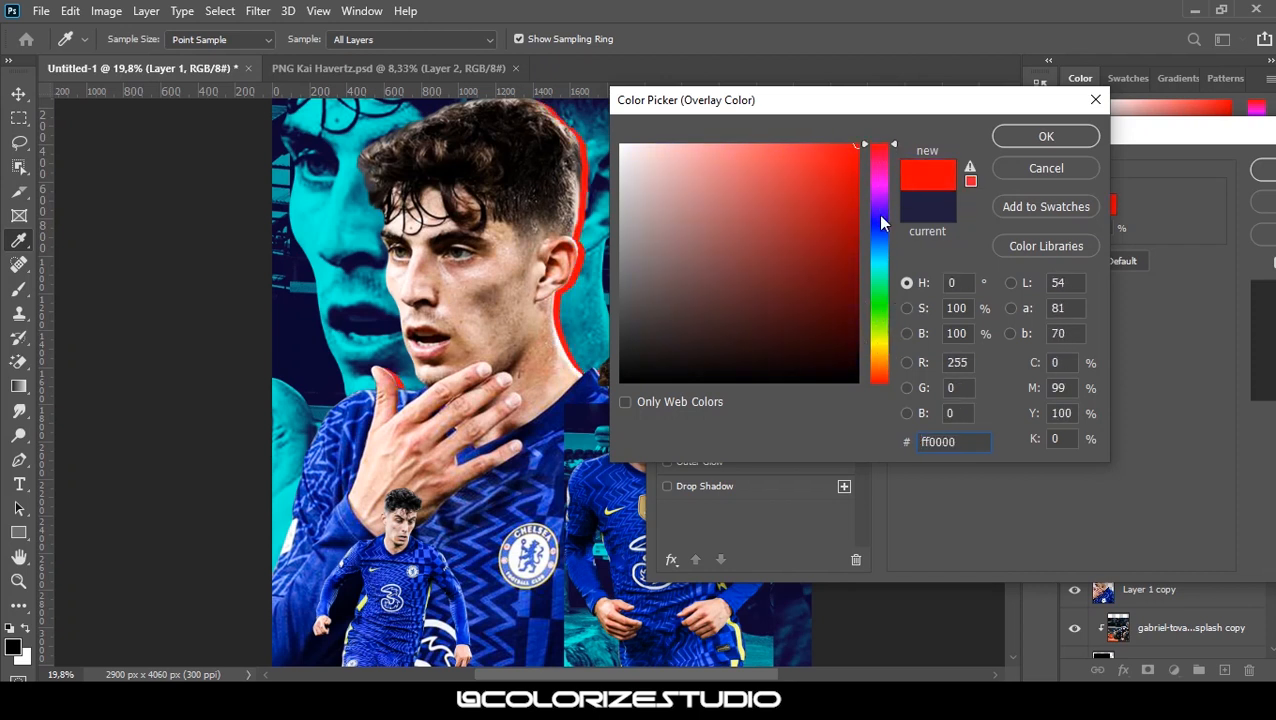
left_click(811, 145)
mouse_move(829, 176)
left_mouse_down()
mouse_move(832, 157)
mouse_move(650, 165)
mouse_move(621, 145)
left_mouse_up()
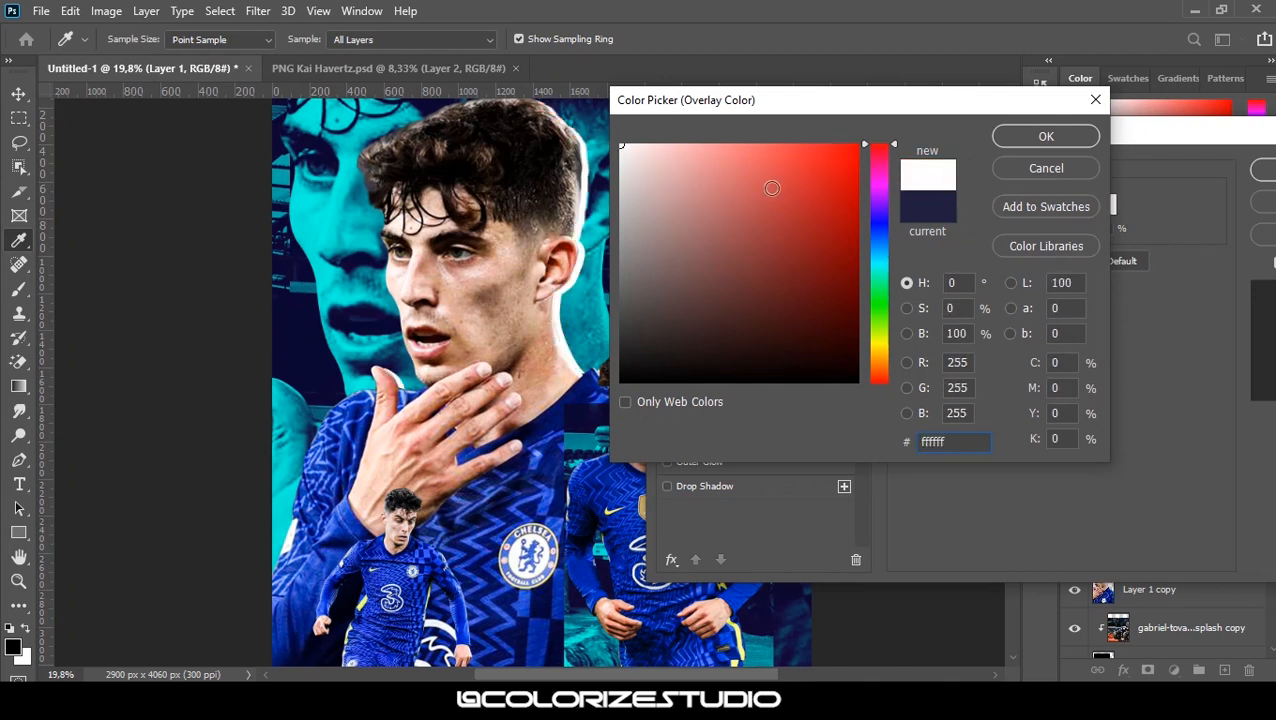
left_click(1045, 138)
left_click(1260, 171)
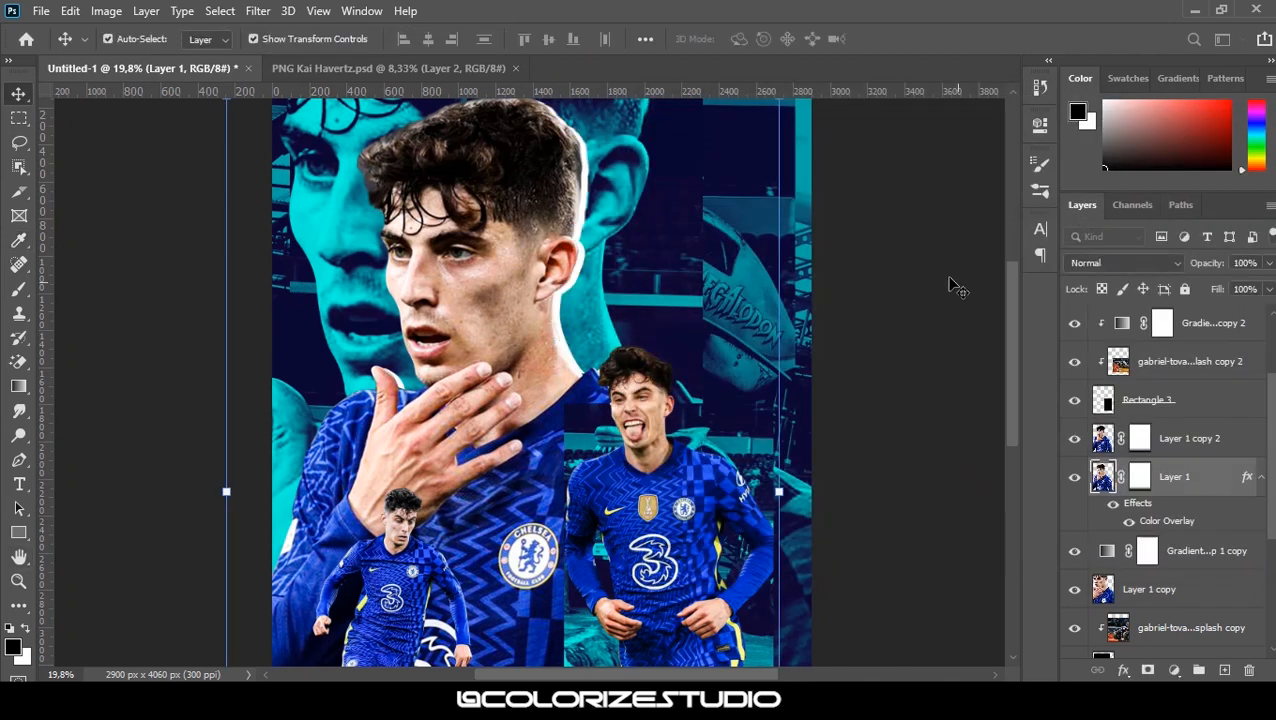
Duplicate Layer 1 copy 2 and nudge the lower of the two portrait copies slightly to the left
left_click(1180, 445)
key("ctrl+j")
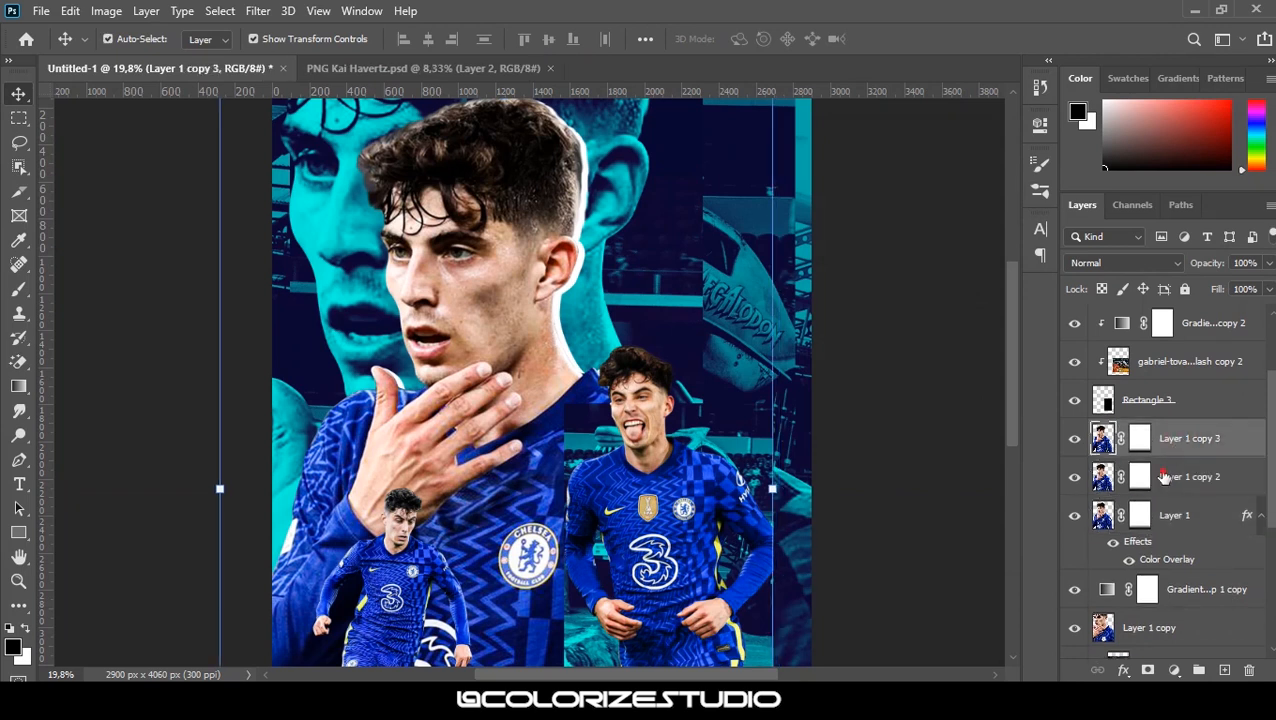
left_click(1166, 475)
key("shift+Left")
key("shift+Left")
key("shift+Left")
key("shift+Left")
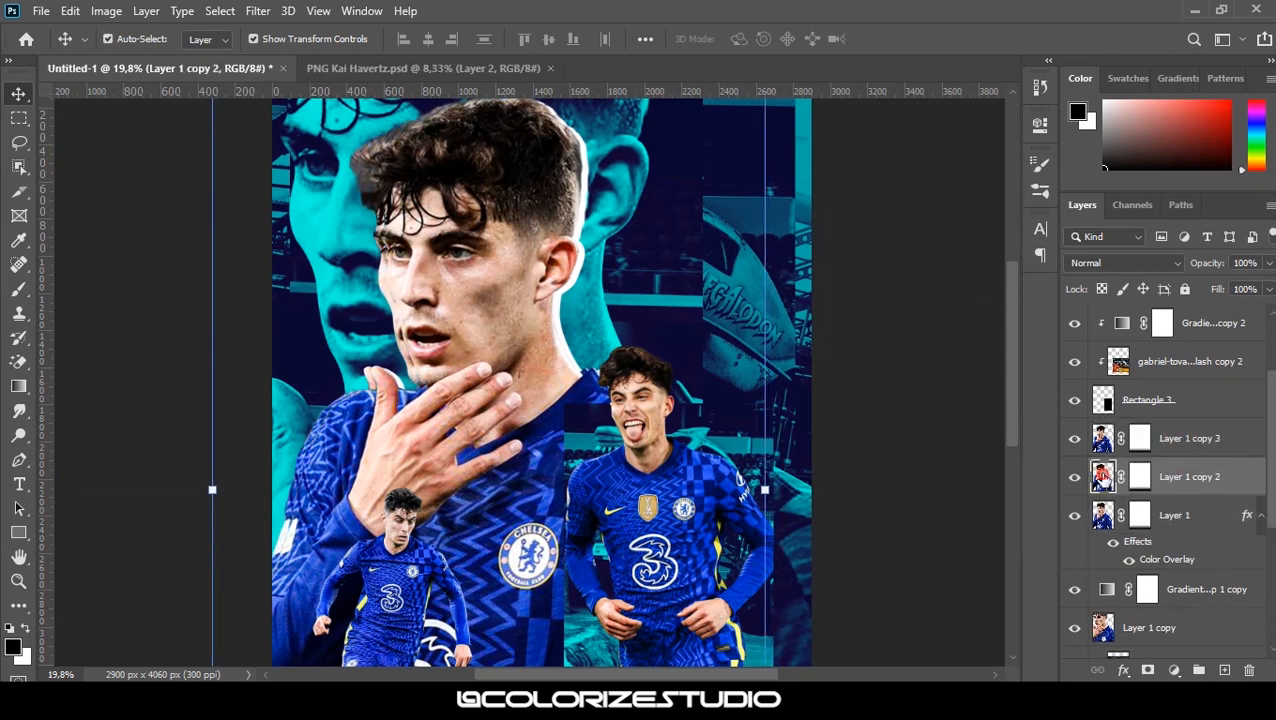
Apply a yellow Color Overlay to Layer 1 copy 2 to outline the portrait's left edge
double_click(1103, 476)
left_click(597, 388)
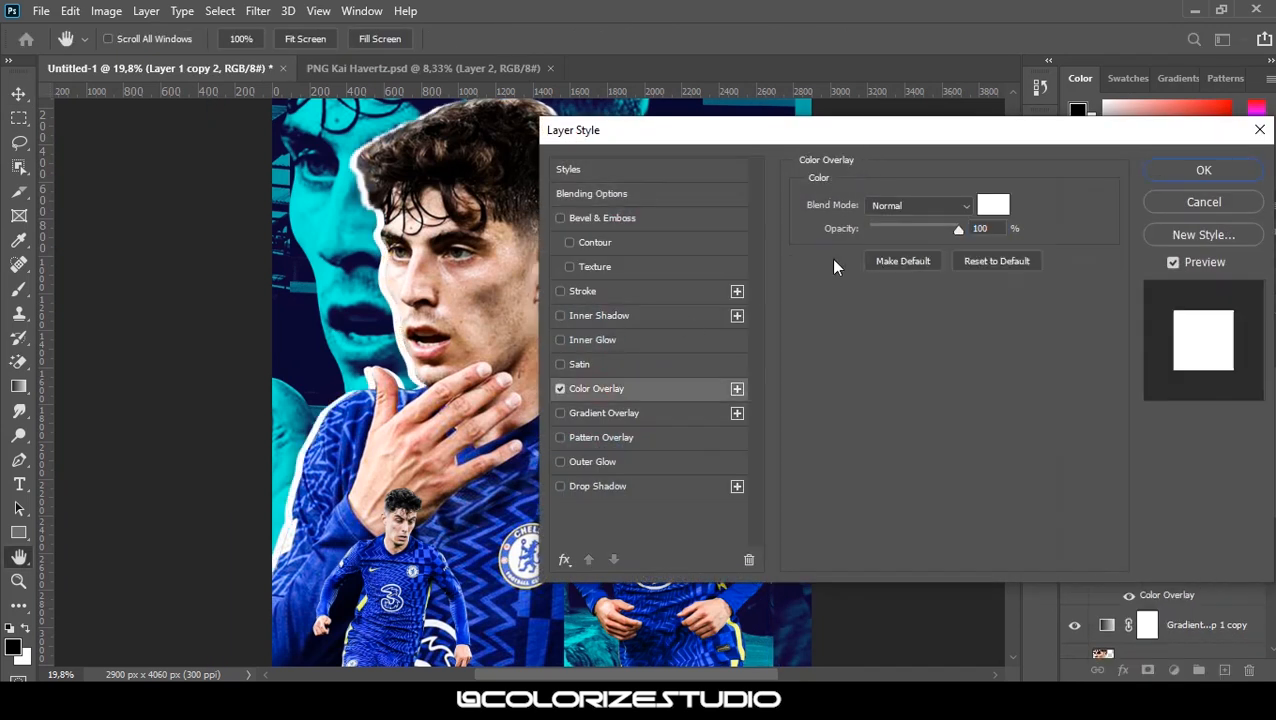
left_click(997, 205)
left_click(877, 217)
left_click_drag(812, 174, 880, 143)
left_click_drag(880, 246, 881, 349)
key("v")
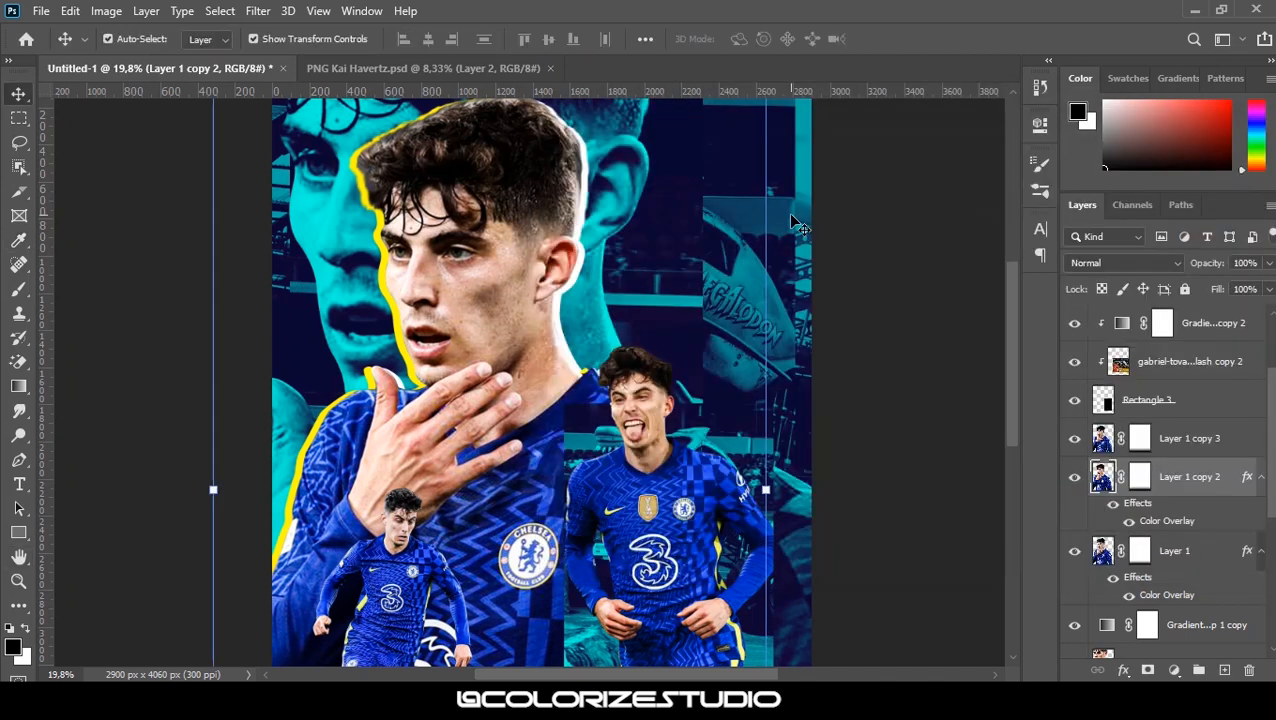
Add a Curves adjustment clipped to Layer 1 copy 3 and raise the upper part of the curve to brighten the portrait
left_click(1182, 440)
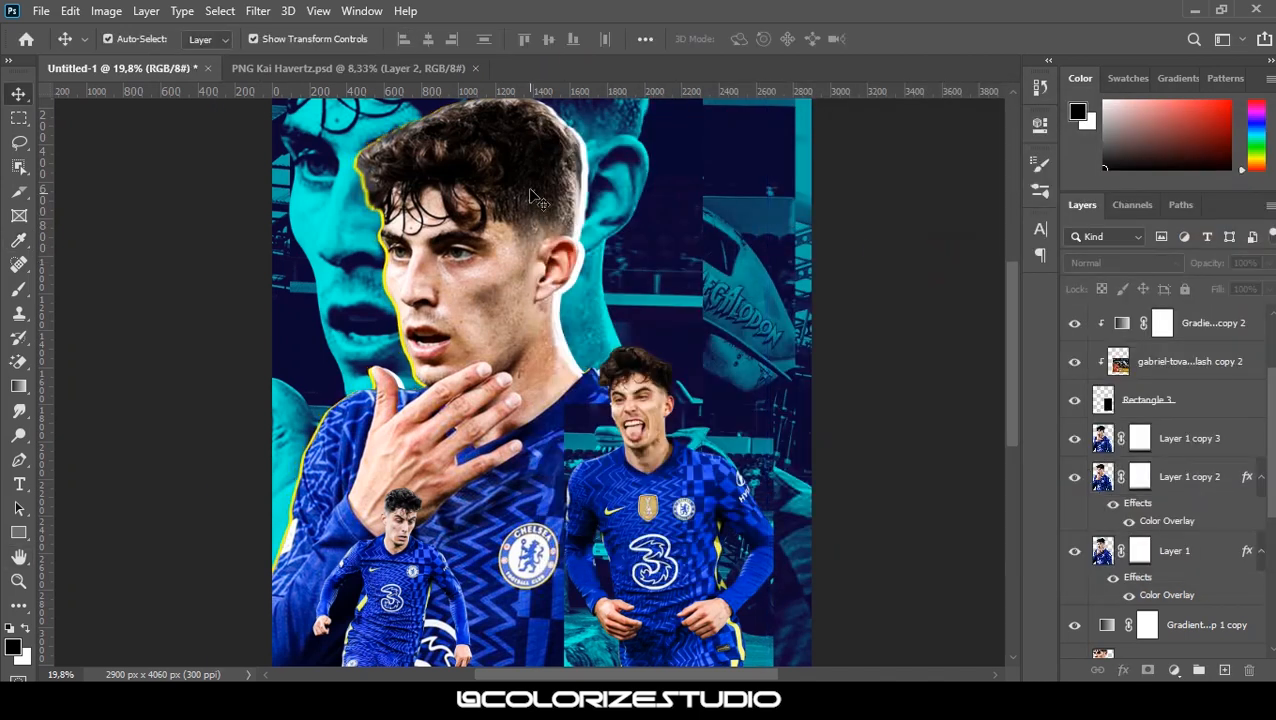
left_click(1174, 670)
left_click(1160, 430)
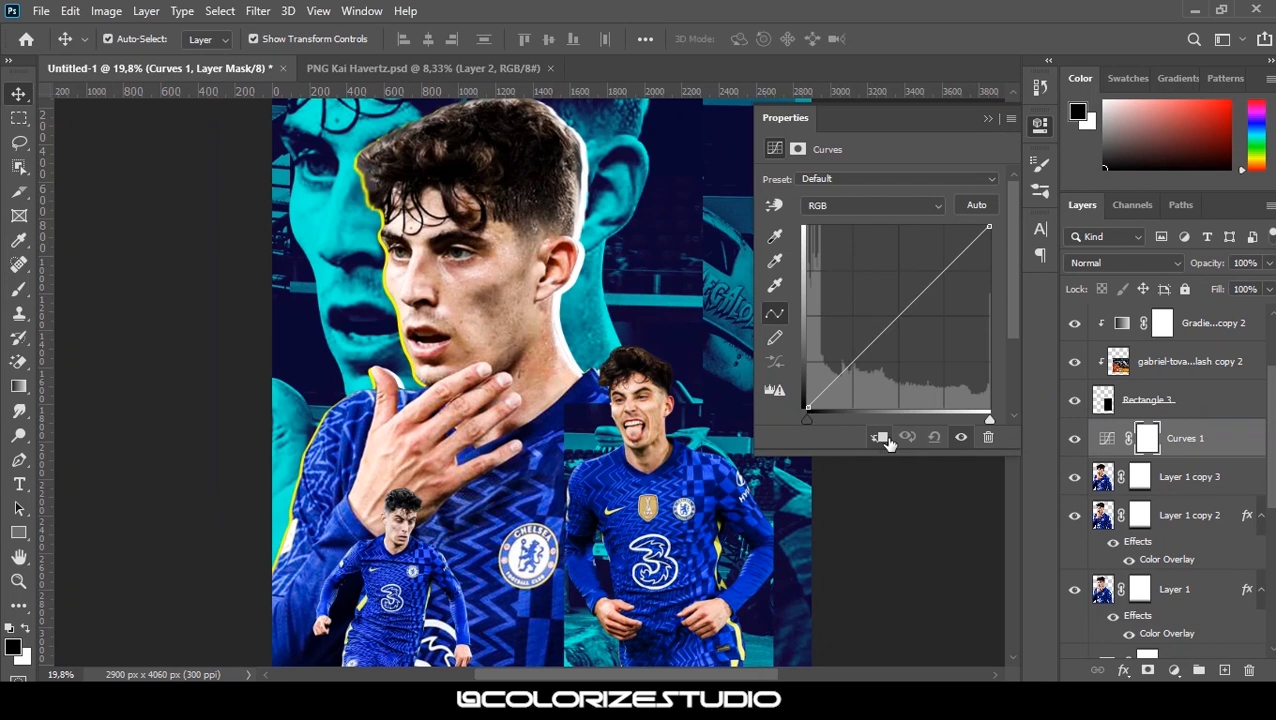
left_click_drag(946, 270, 934, 242)
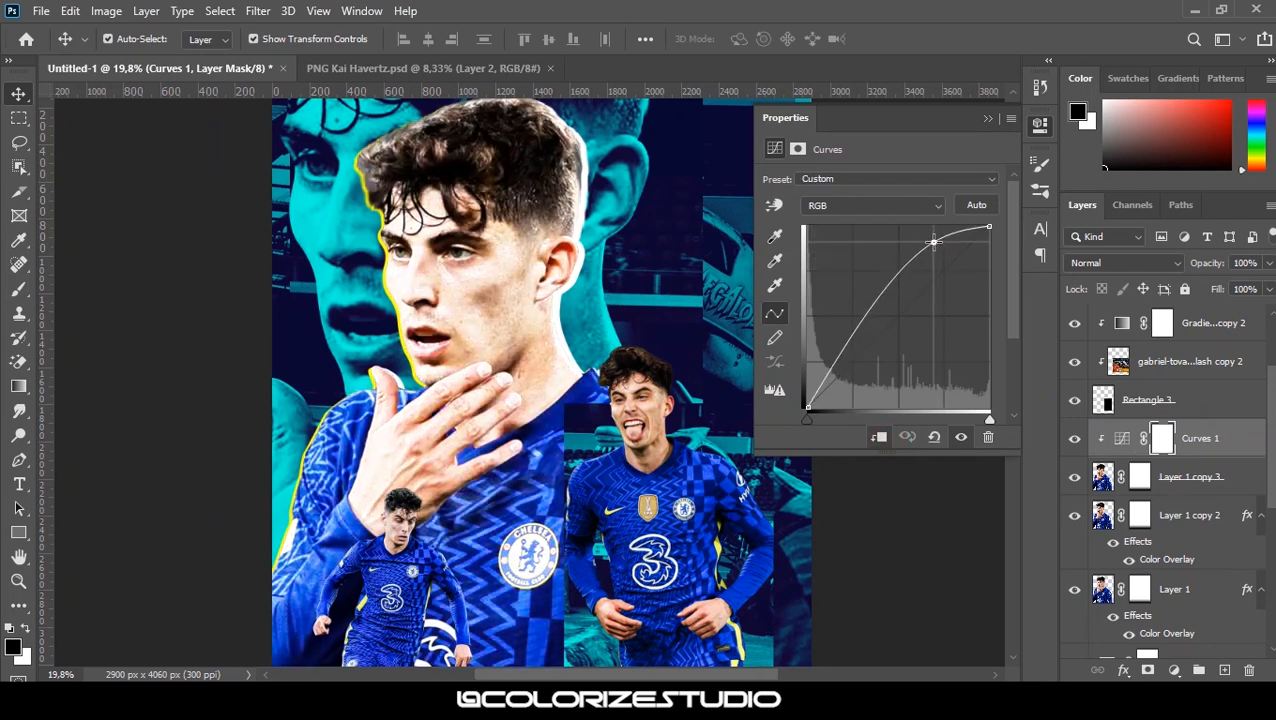
left_click(988, 118)
Invert the Curves 1 mask and paint highlights along the portrait's head, neck and shoulder with a soft brush at 91% opacity
key("ctrl+i")
key("b")
right_click(680, 252)
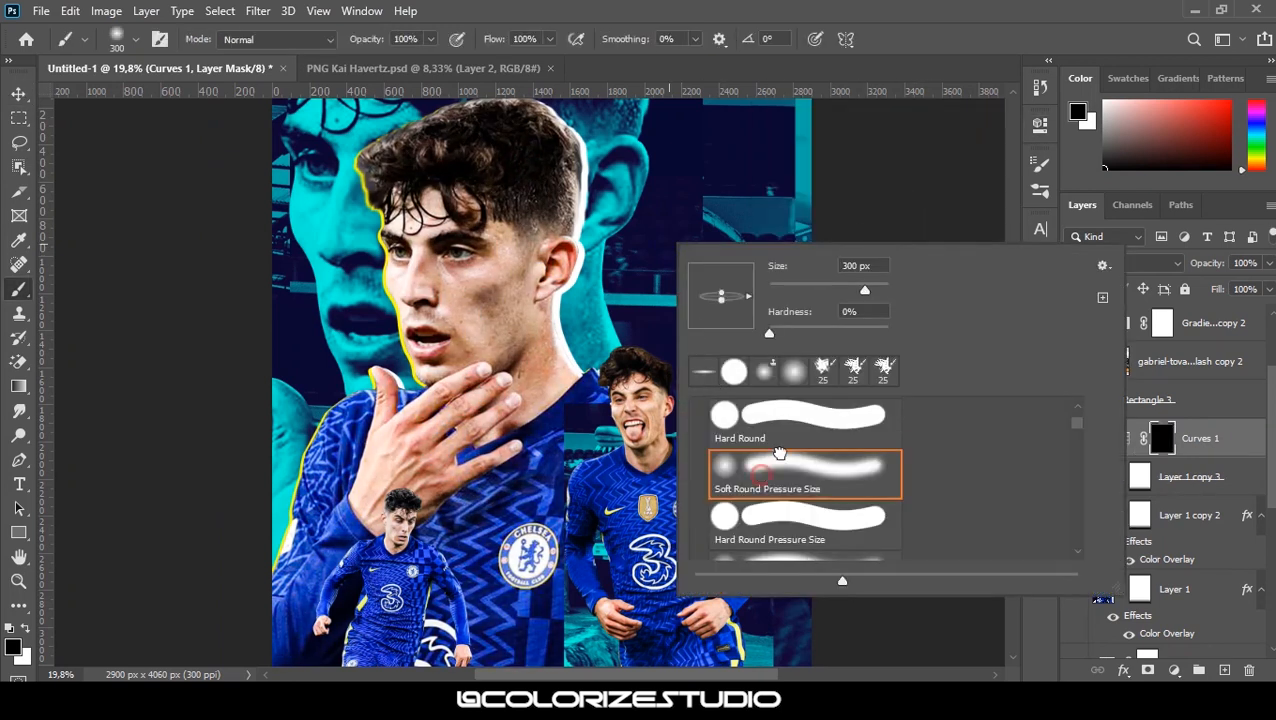
left_click(1044, 39)
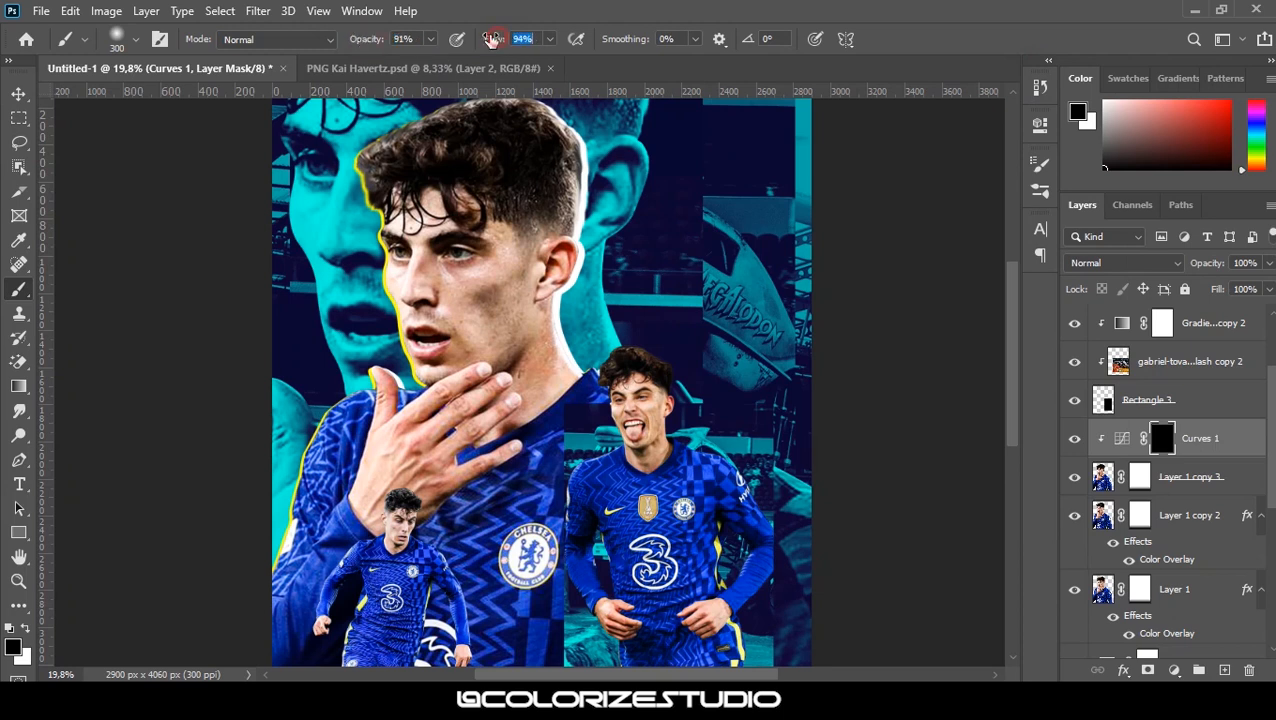
left_click_drag(556, 394, 538, 475)
mouse_move(545, 177)
left_mouse_down()
mouse_move(567, 358)
mouse_move(557, 448)
mouse_move(670, 505)
left_mouse_up()
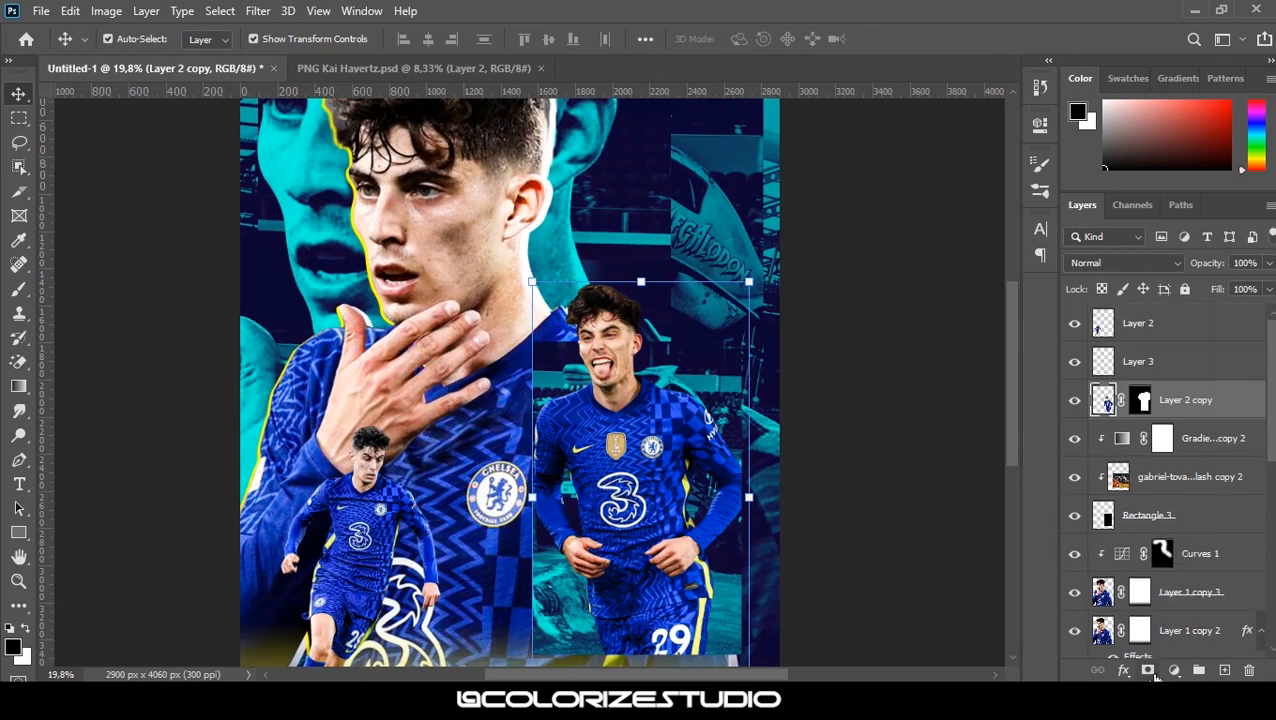
Add a Curves adjustment clipped to Layer 2 copy and raise the curve to brighten the framed player
left_click(1174, 670)
left_click(1162, 434)
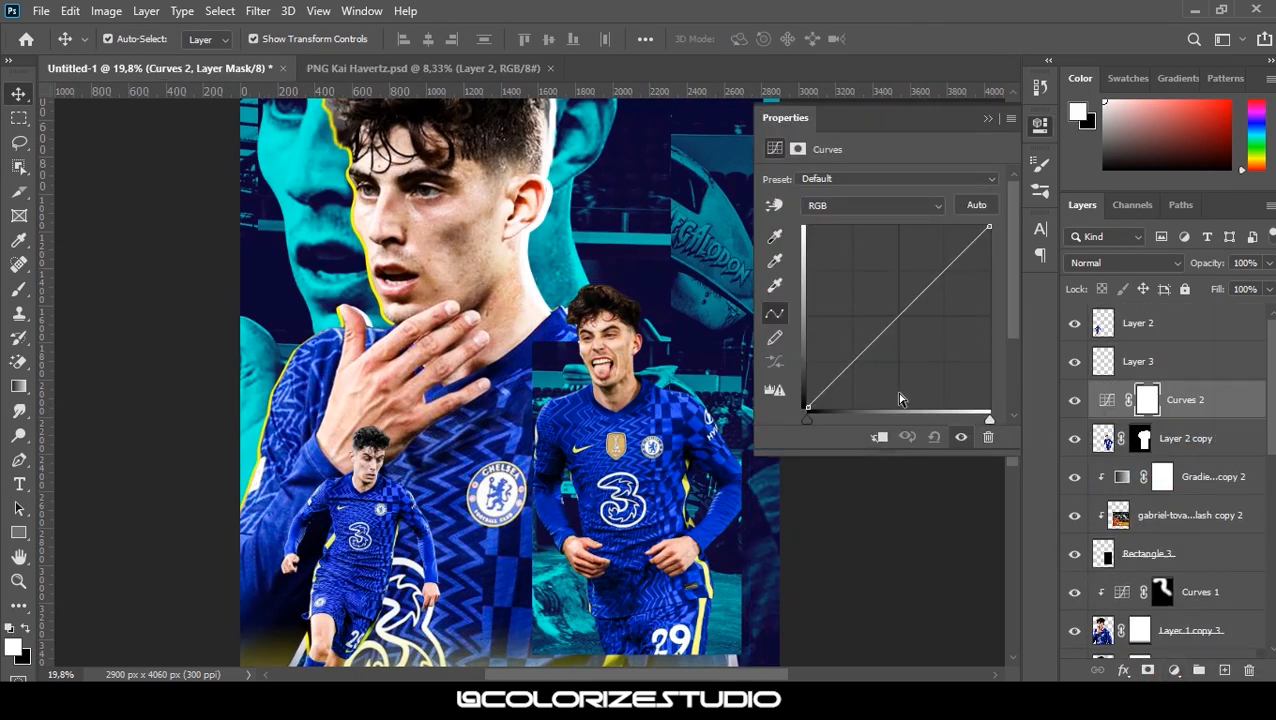
left_click_drag(938, 278, 940, 248)
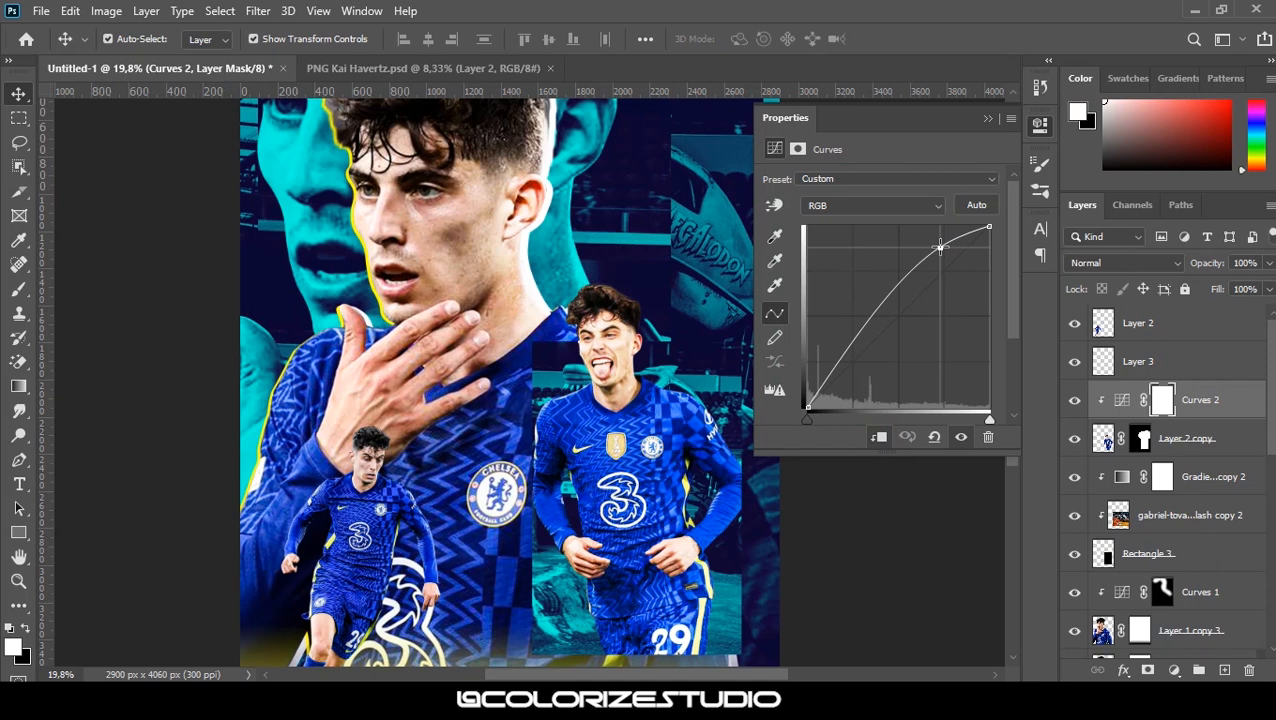
left_click(989, 119)
Invert the Curves 2 mask and paint highlights along the framed player's edges with a 700 px soft brush
key("ctrl+i")
key("b")
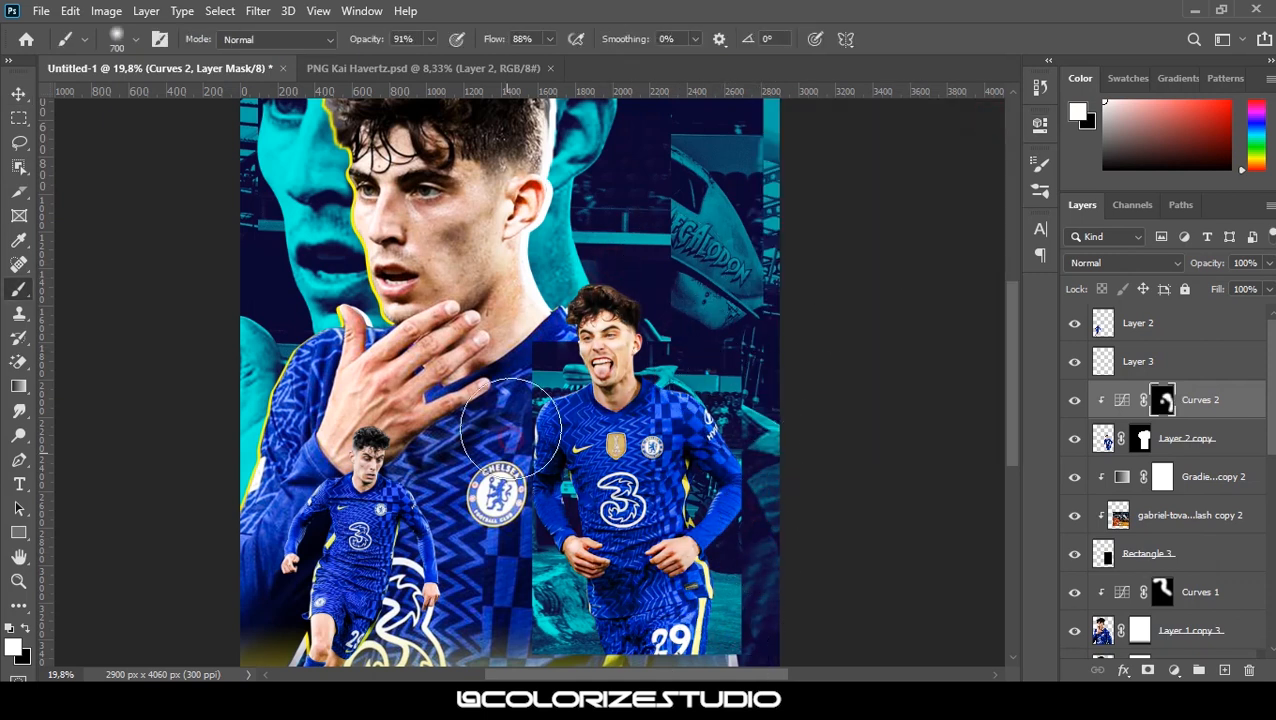
left_click_drag(577, 452, 712, 317)
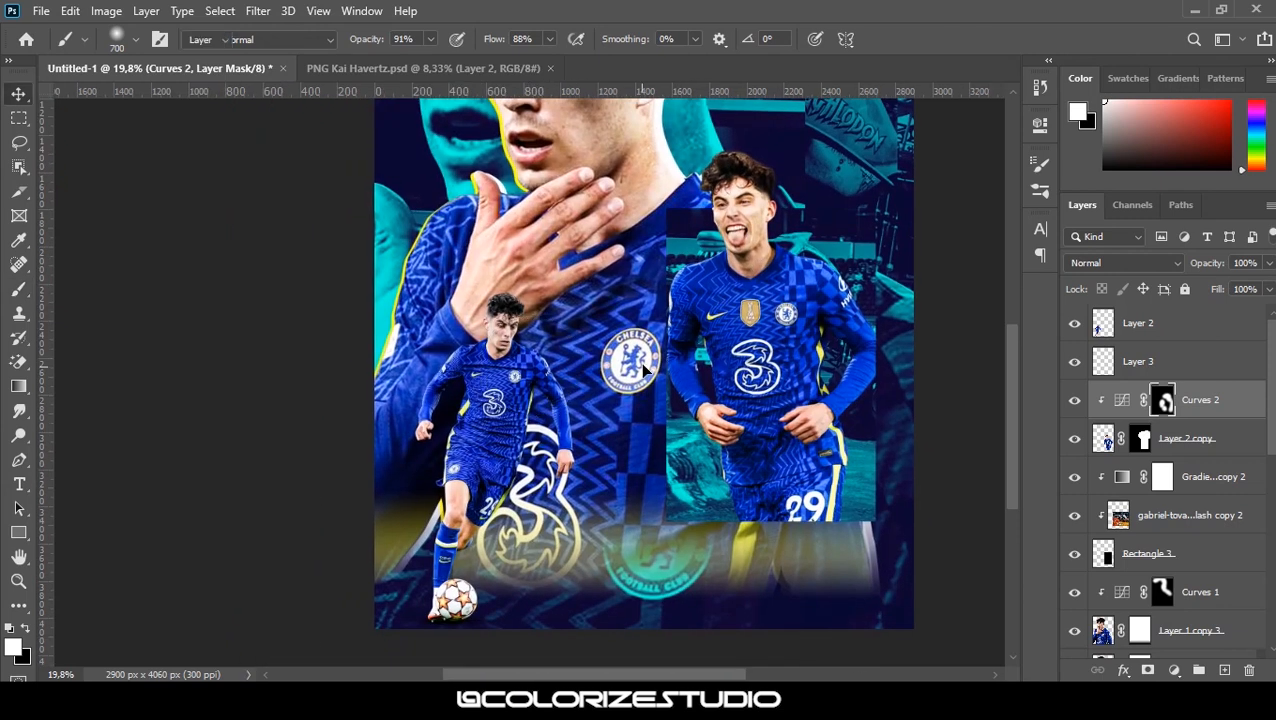
key("v")
Duplicate Layer 2 copy directly beneath the original with a slight left offset, and clip Curves 2 back onto Layer 2 copy
left_click(1196, 441)
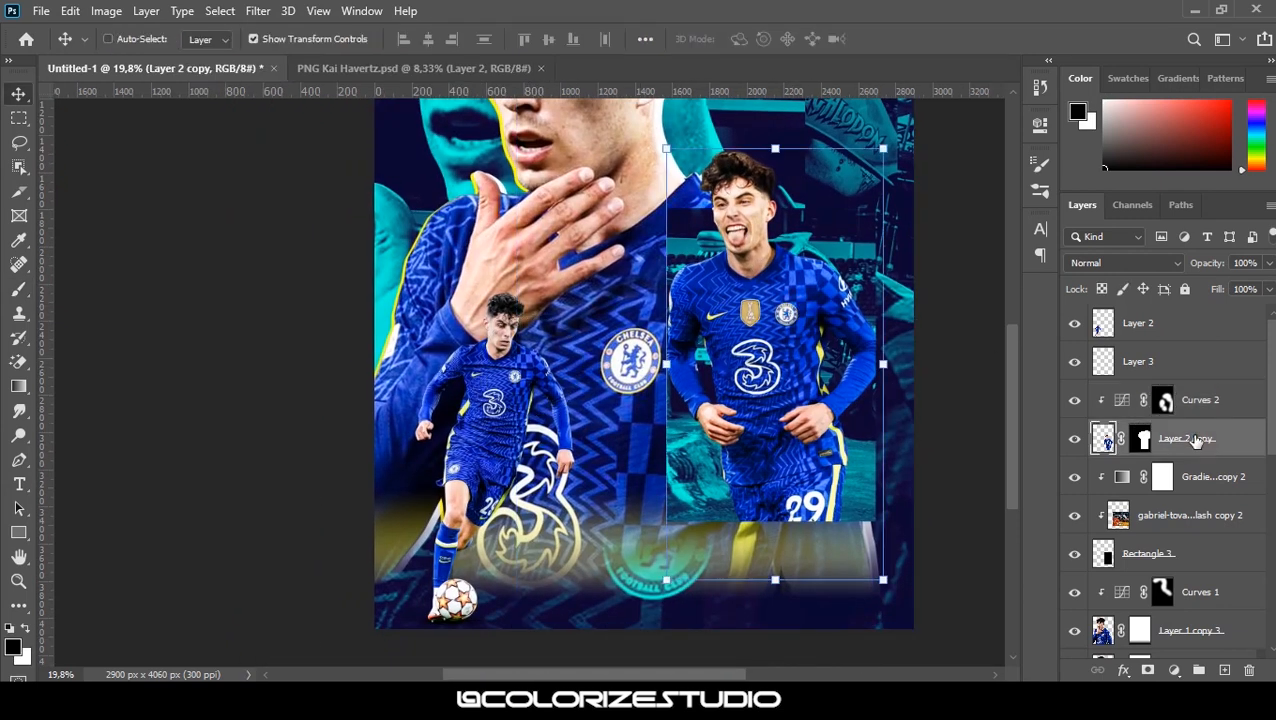
key("ctrl+j")
key("shift+Left")
left_click_drag(1196, 441, 1182, 476)
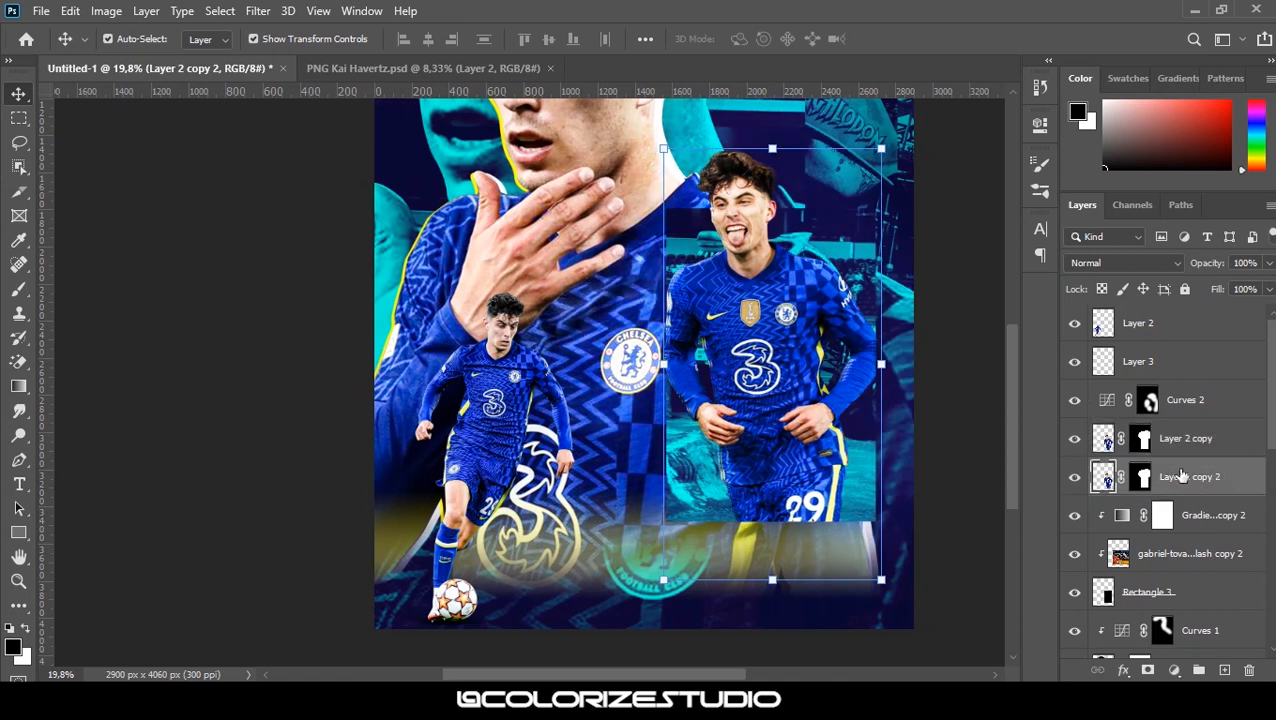
right_click(1193, 403)
left_click(1115, 362)
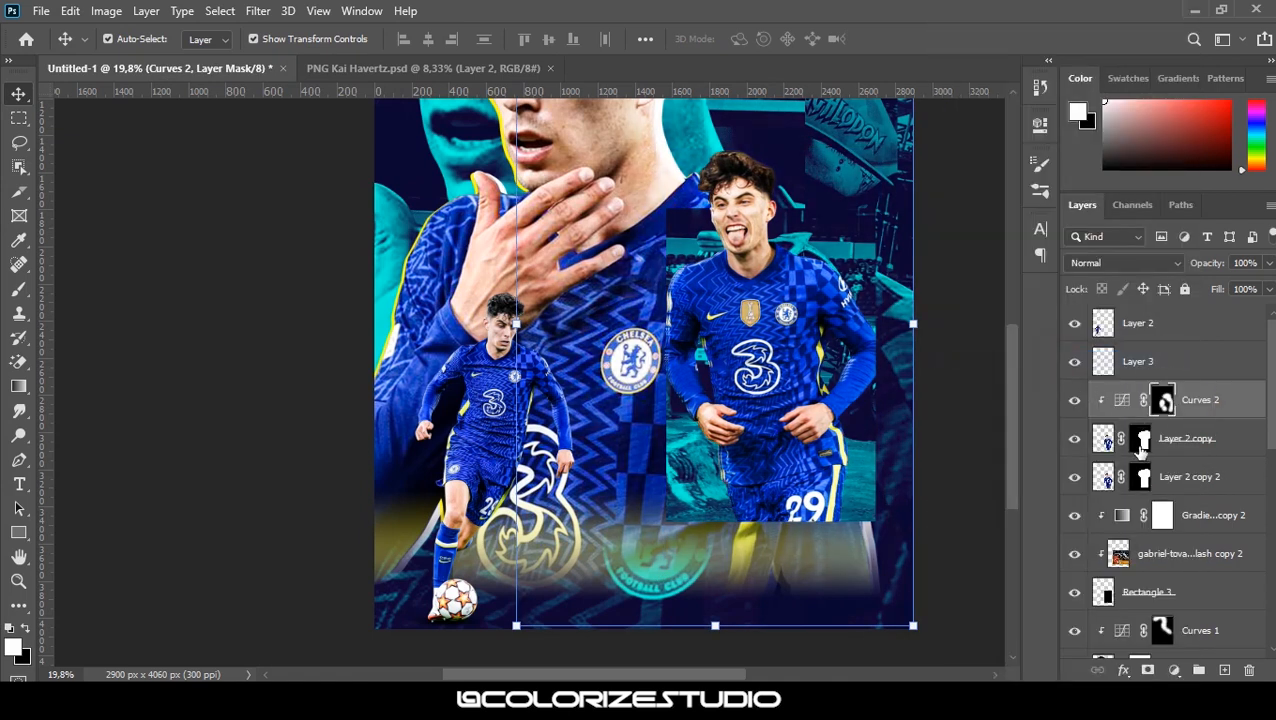
Toggle Layer 1 copy 2 and Layer 1 copy 3 on and off to examine the yellow band at the poster's bottom
left_click(1178, 364)
left_click(1177, 323)
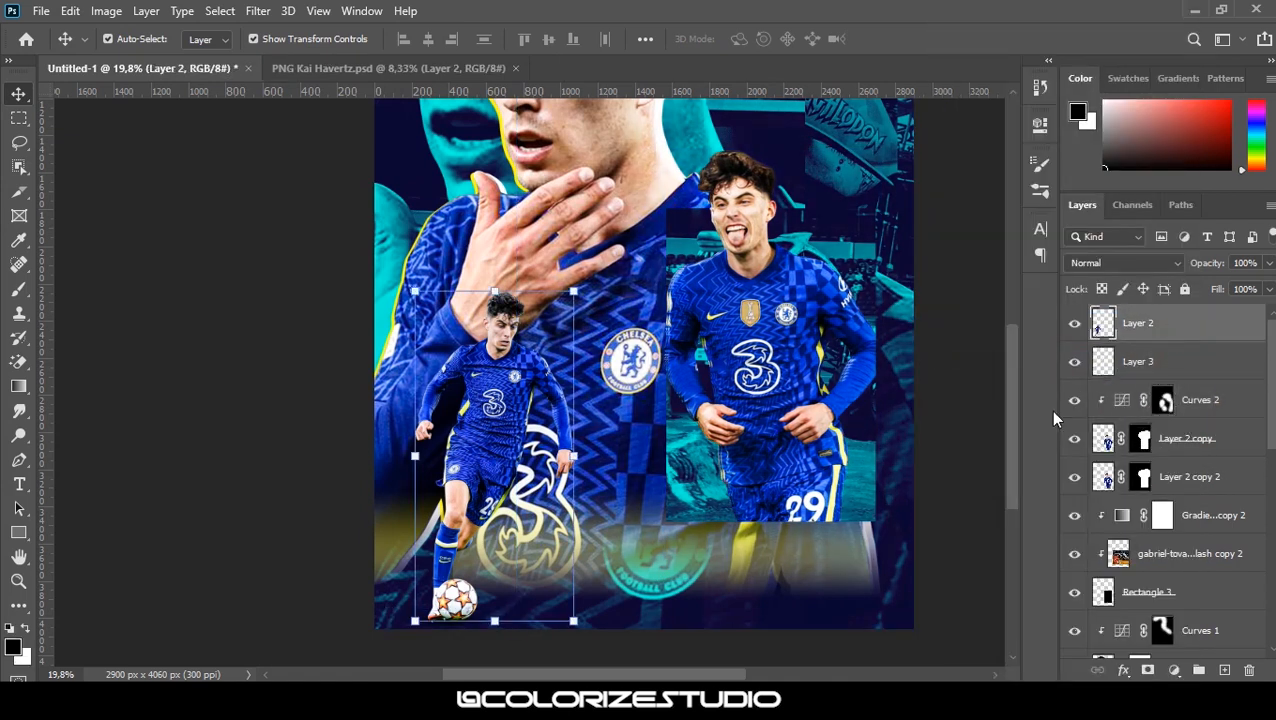
scroll(1117, 492, "down", 3)
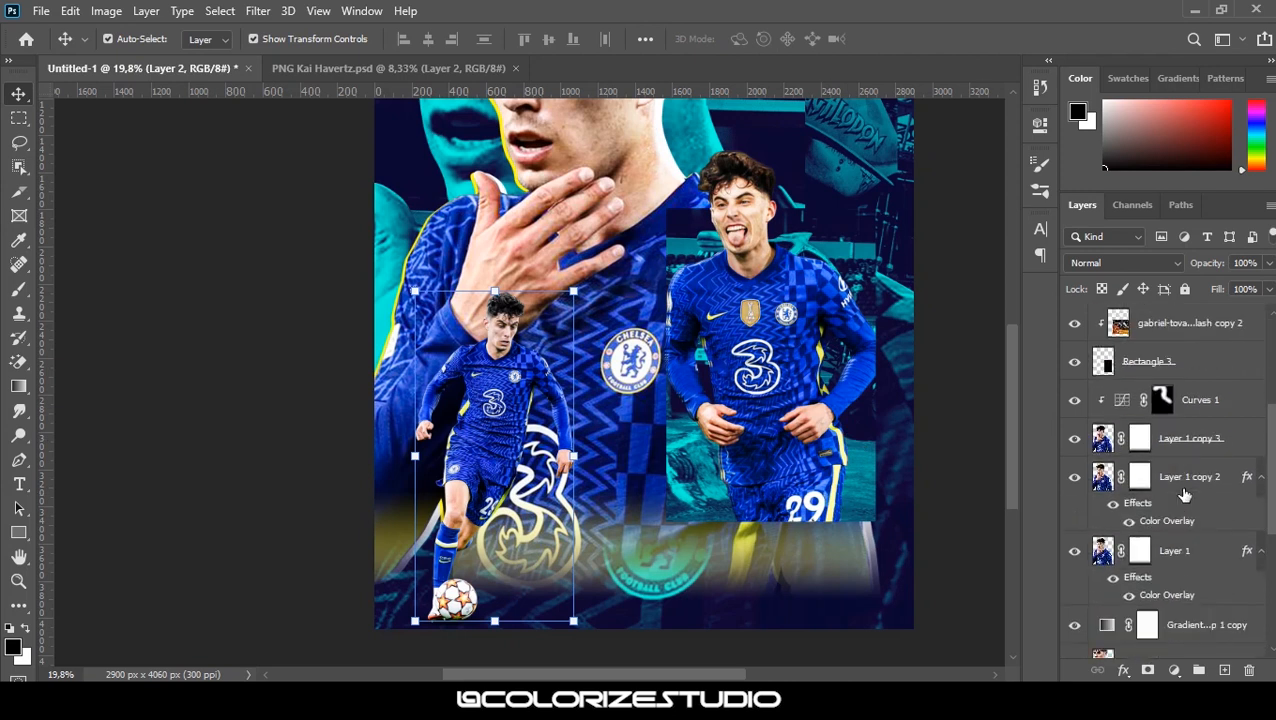
left_click(1180, 480)
left_click(1074, 478)
left_click(1074, 481)
left_click(1074, 481)
left_click(1074, 441)
left_click(1074, 441)
left_click(1074, 480)
left_click(1074, 481)
left_click(1074, 481)
Fade out the yellow lower part of Layer 1 copy 2 with a gradient on its layer mask
left_click(1140, 477)
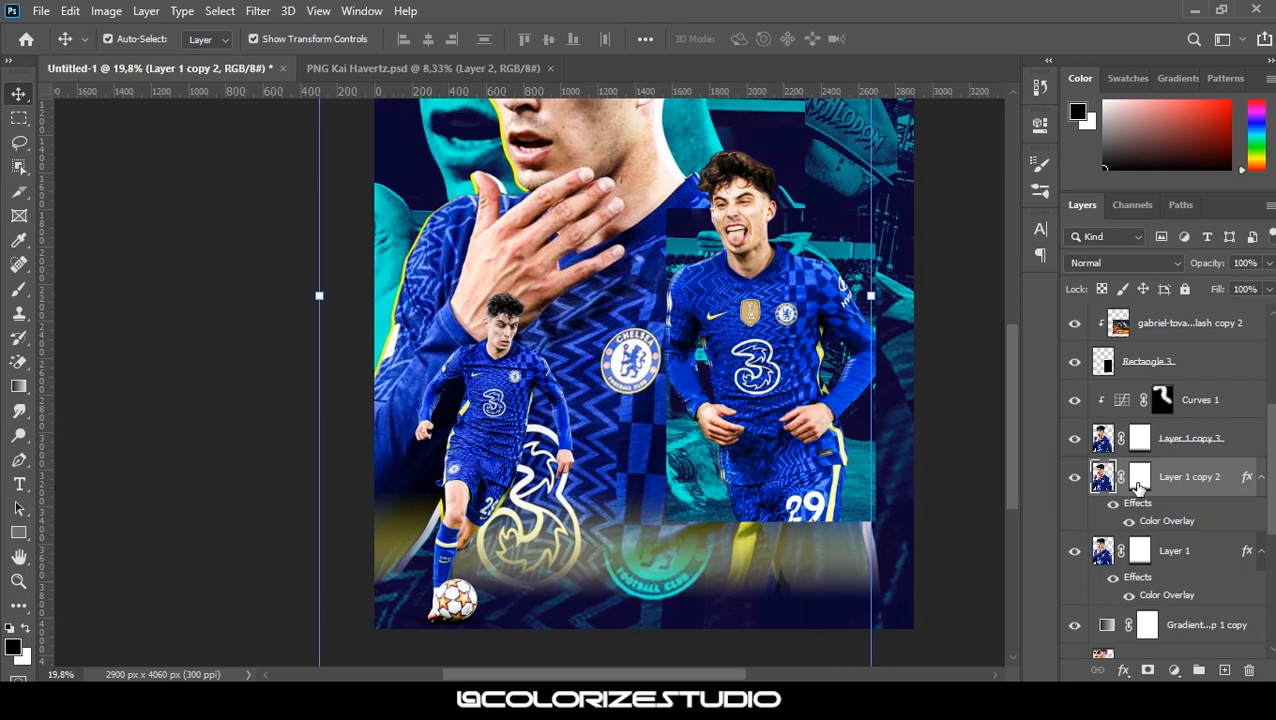
key("g")
left_click_drag(637, 590, 656, 535)
key("ctrl+z")
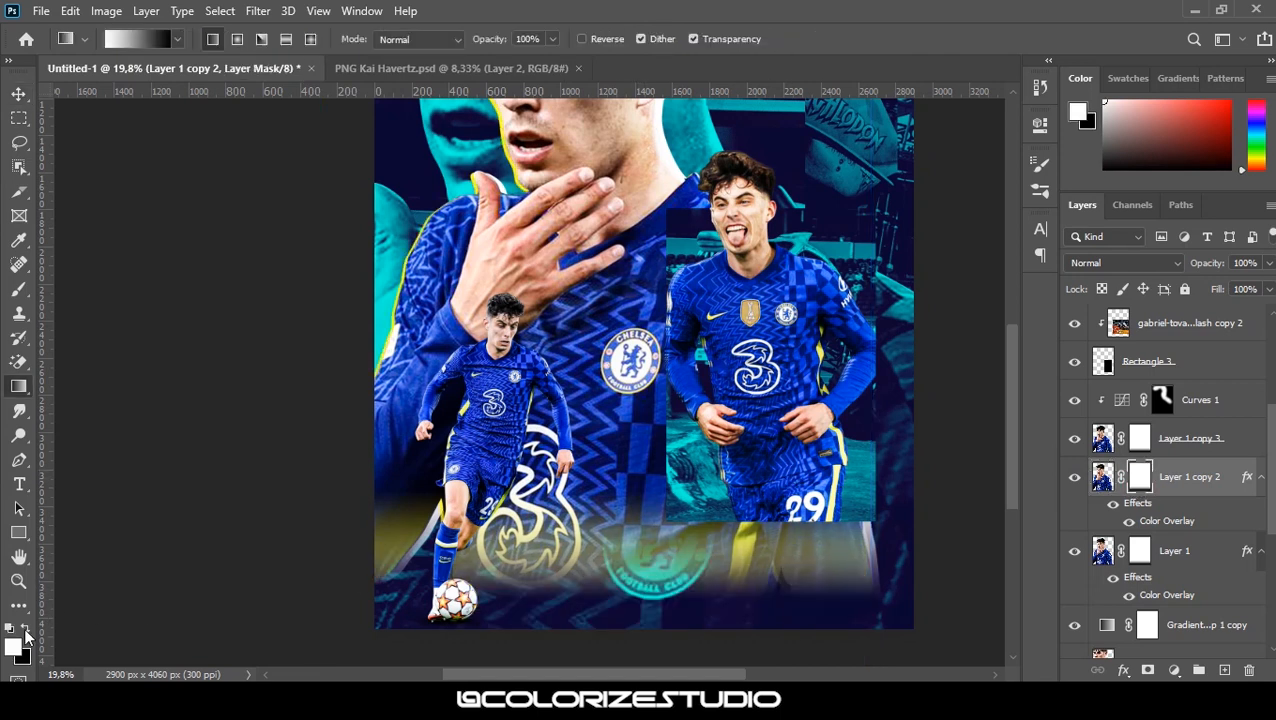
left_click_drag(607, 584, 614, 481)
Hide the pale lower remnants of the large player with a 1000 px soft black brush on the Layer 1, copy 2 and copy 3 masks
key("b")
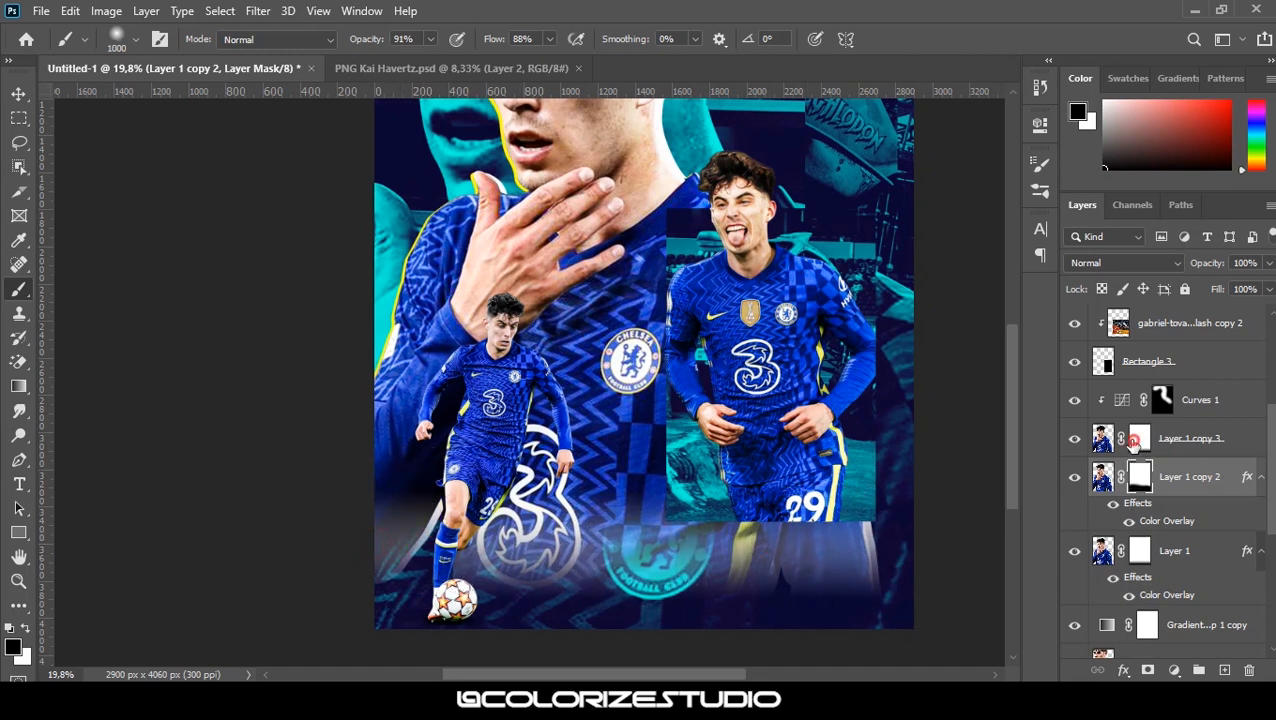
left_click(1134, 441)
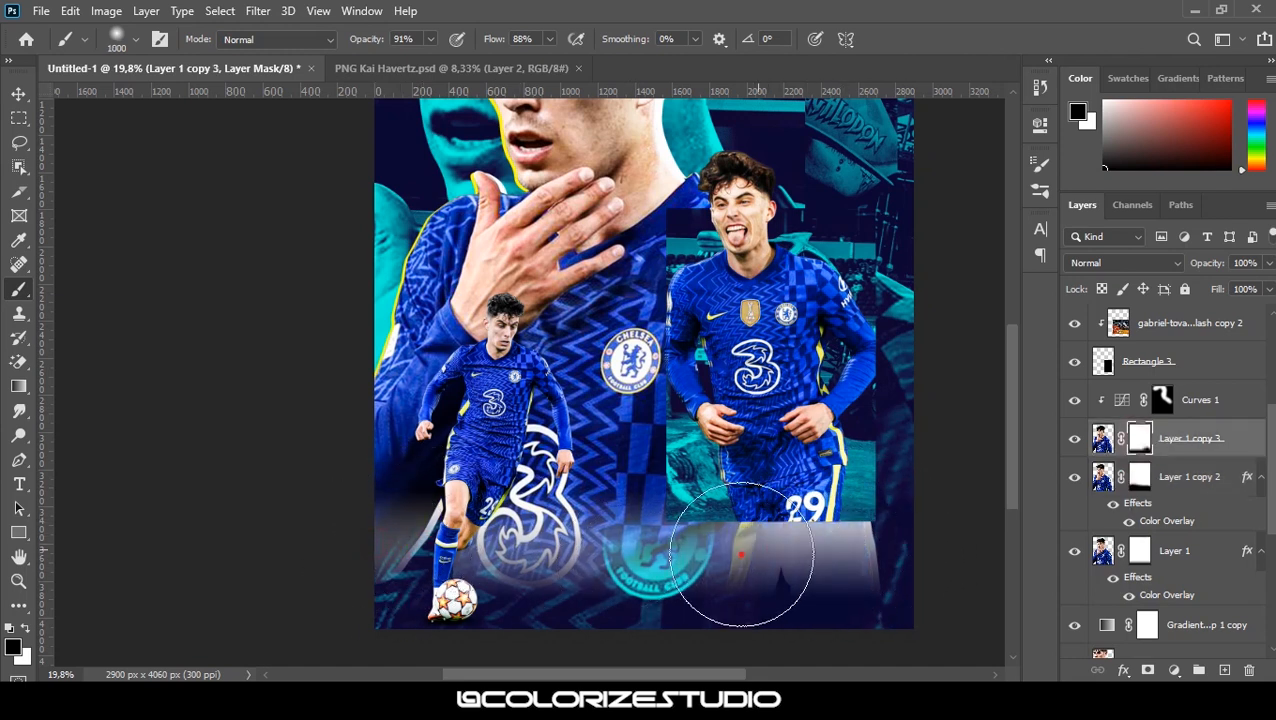
left_click(1140, 550)
left_click_drag(883, 527, 347, 541)
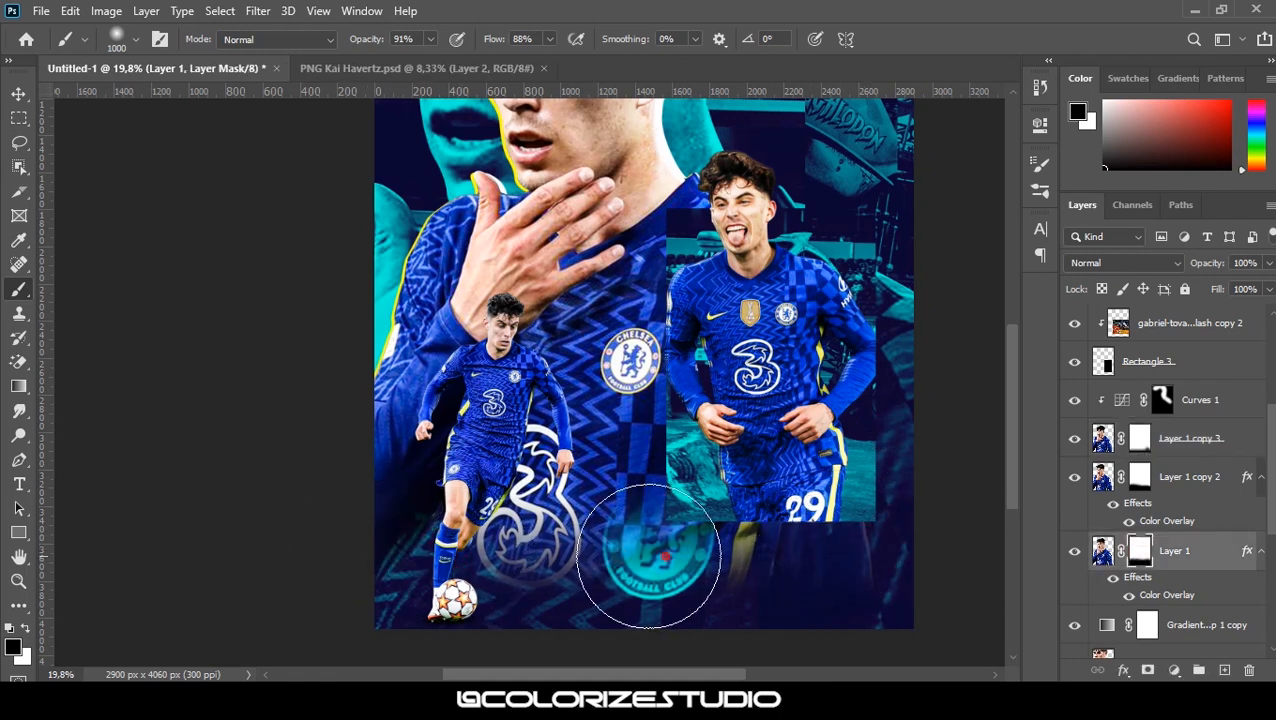
left_click(1140, 476)
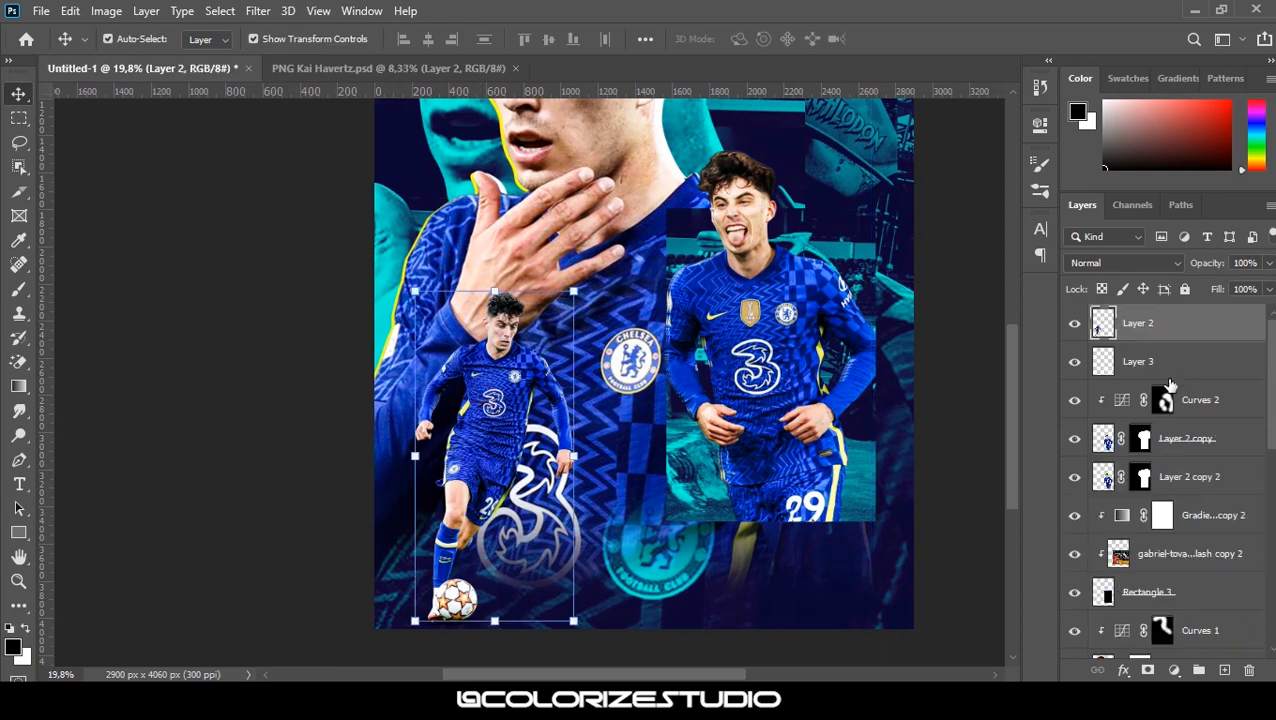
Apply a white (ffffff) color overlay to Layer 2 copy 2 behind the framed player
left_click(1141, 438)
left_click(1140, 476)
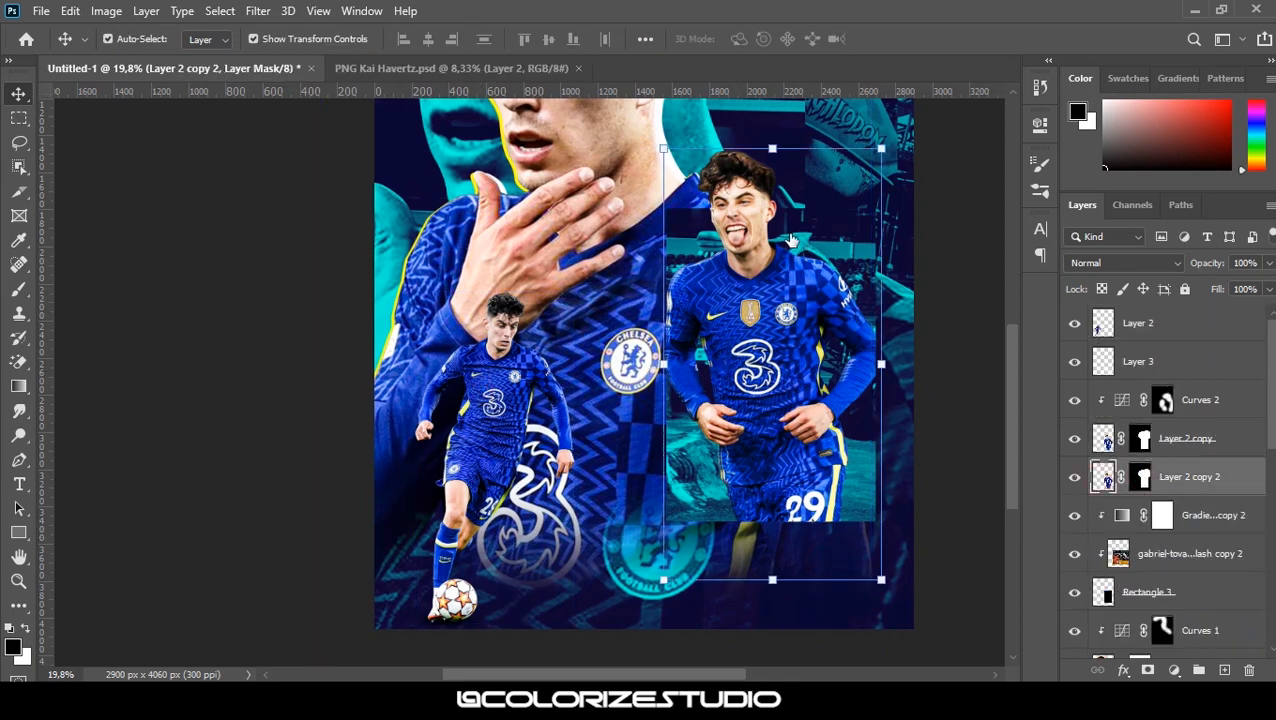
left_click(596, 391)
left_click_drag(751, 134, 583, 321)
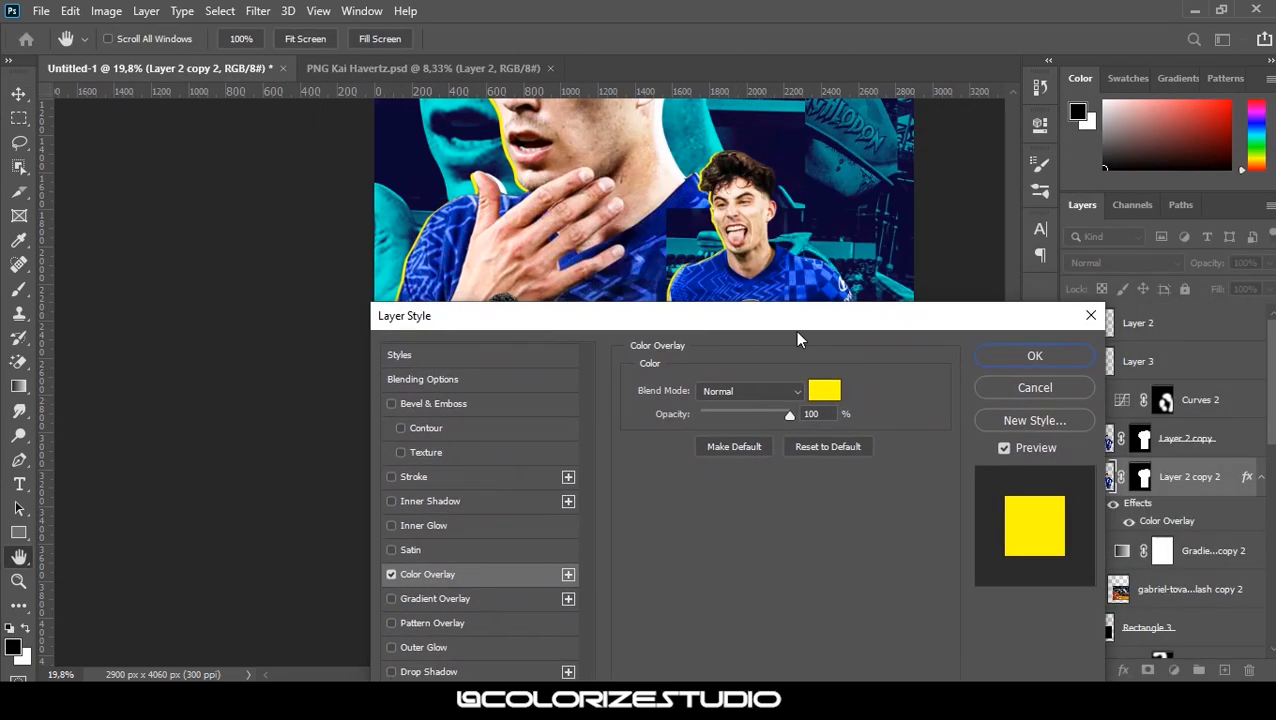
left_click(824, 390)
type("ffffff")
left_click(1047, 138)
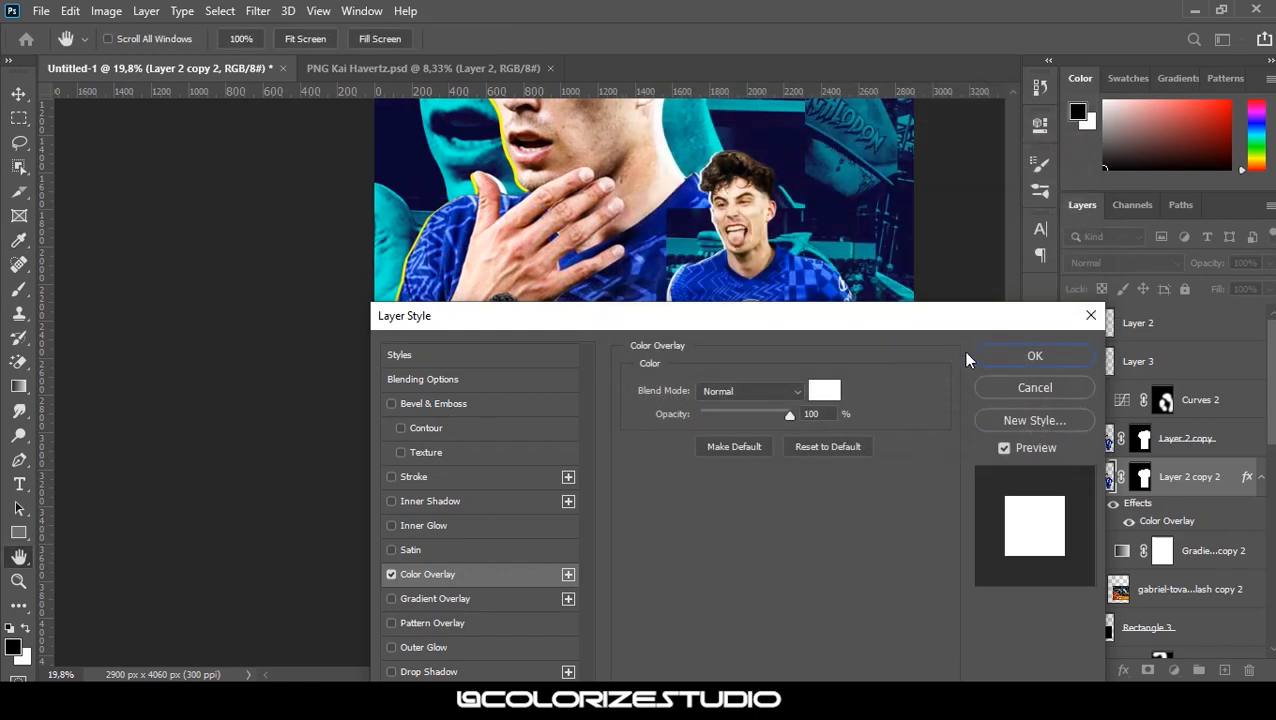
left_click(1035, 357)
Duplicate Layer 2 copy 2 and offset the lower layer to the right and down behind the framed player
key("ctrl+j")
left_click(1167, 550)
key("shift+Right")
key("shift+Right")
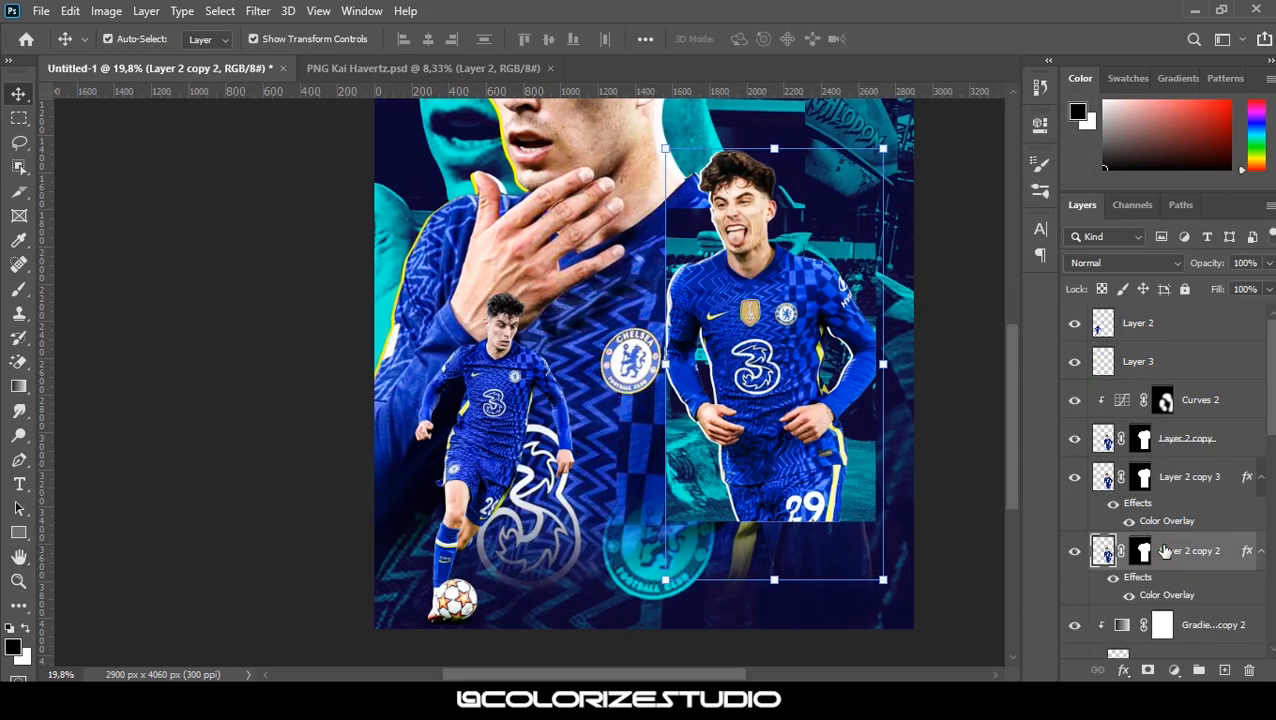
key("shift+Right")
key("shift+Down")
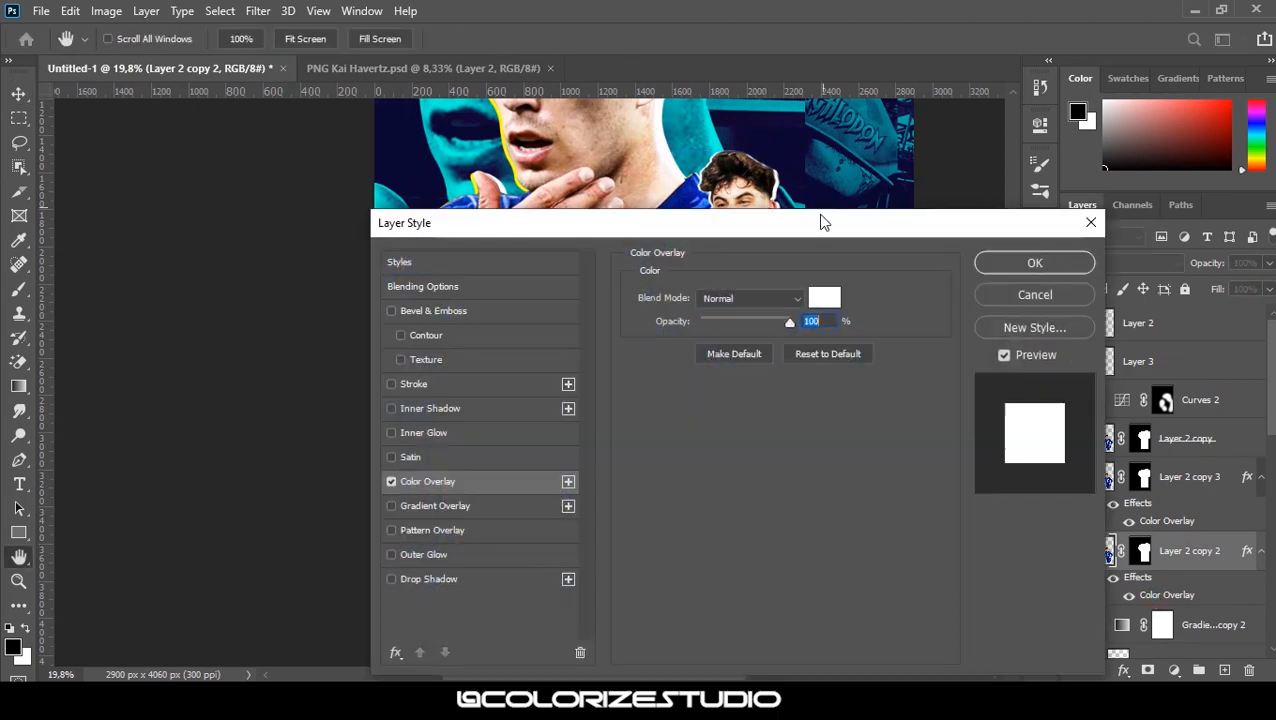
Change Layer 2 copy 2's color overlay to turquoise 00ffd2 and nudge the layer slightly further down and right
left_click_drag(823, 222, 933, 281)
left_click(935, 355)
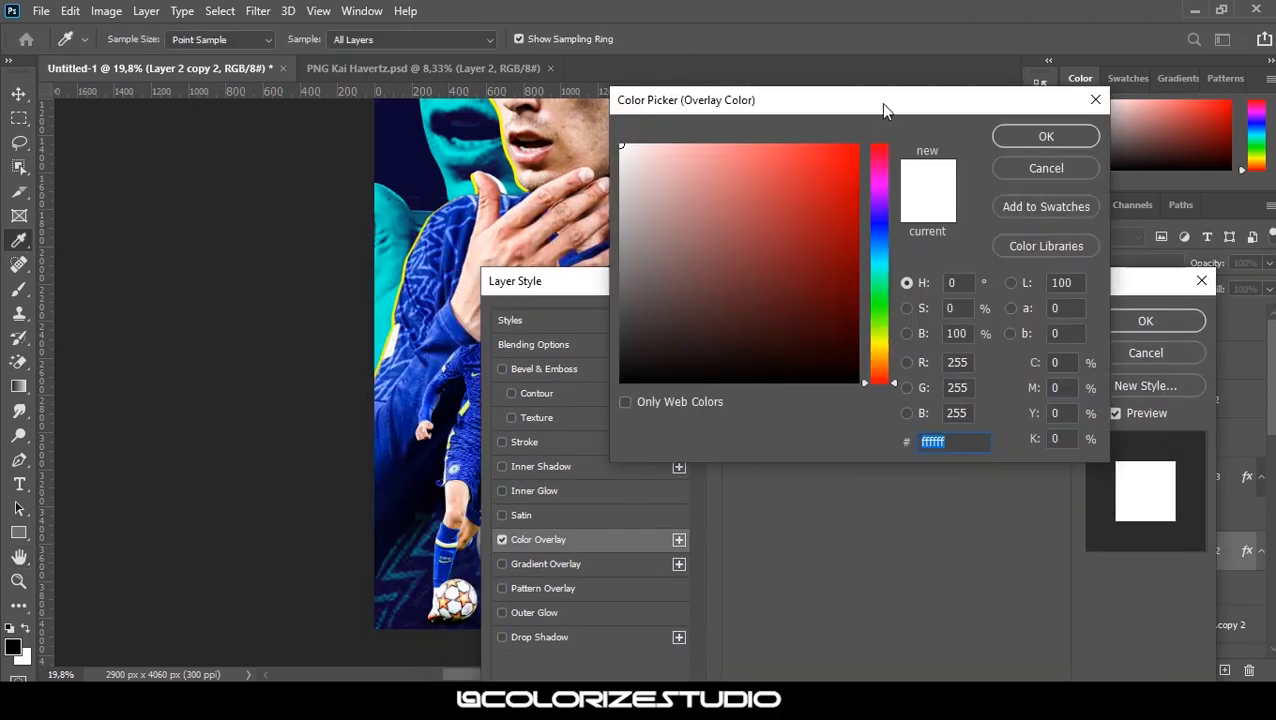
left_click_drag(880, 103, 846, 269)
left_click_drag(842, 399, 842, 437)
left_click(802, 333)
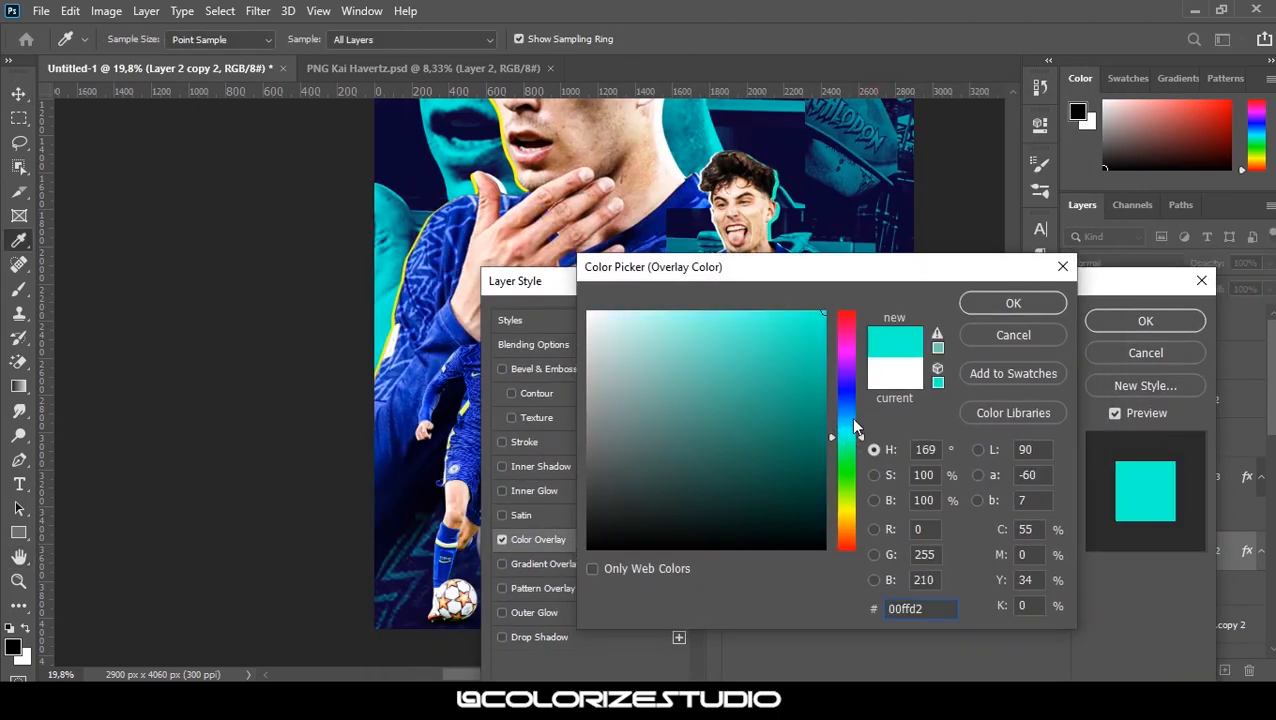
left_click(1013, 302)
key("Return")
key("Down")
key("Down")
key("Right")
key("Right")
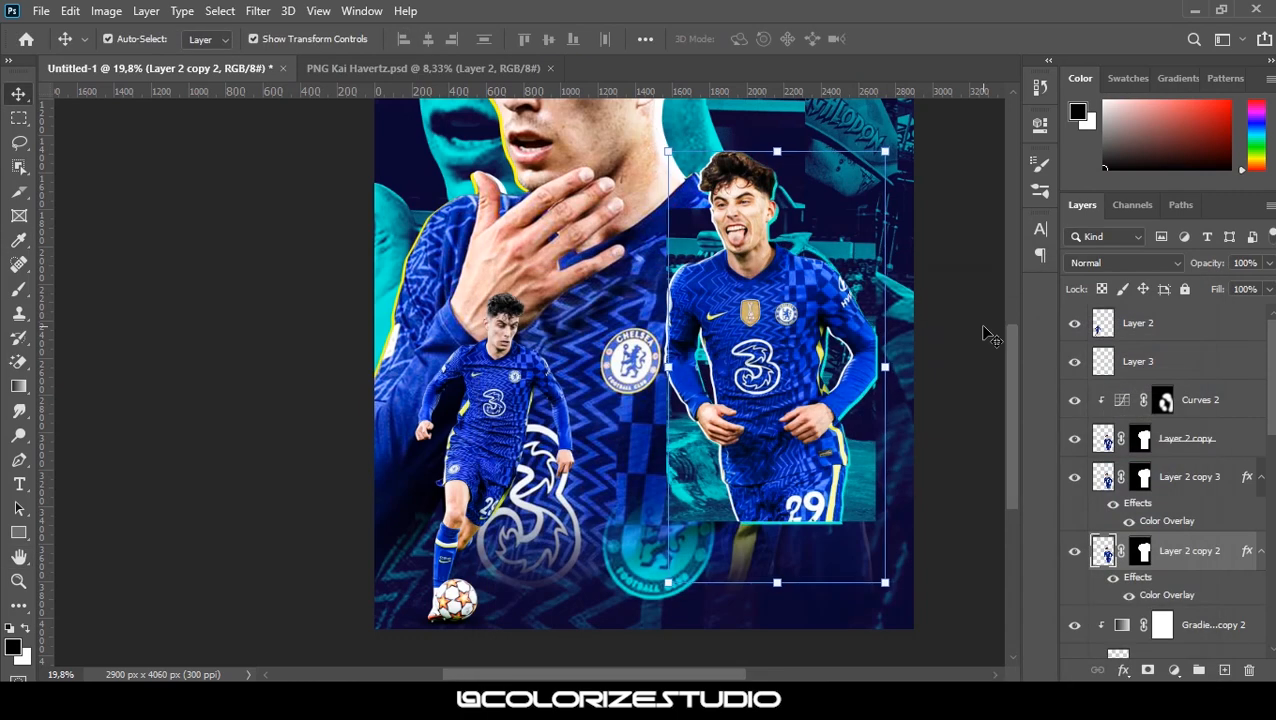
Duplicate Layer 2, the small player with the ball
left_click(958, 304)
scroll(768, 260, "up", 3)
scroll(768, 260, "down", 3)
left_click(515, 380)
scroll(570, 340, "down", 4)
scroll(583, 258, "up", 3)
scroll(583, 258, "down", 3)
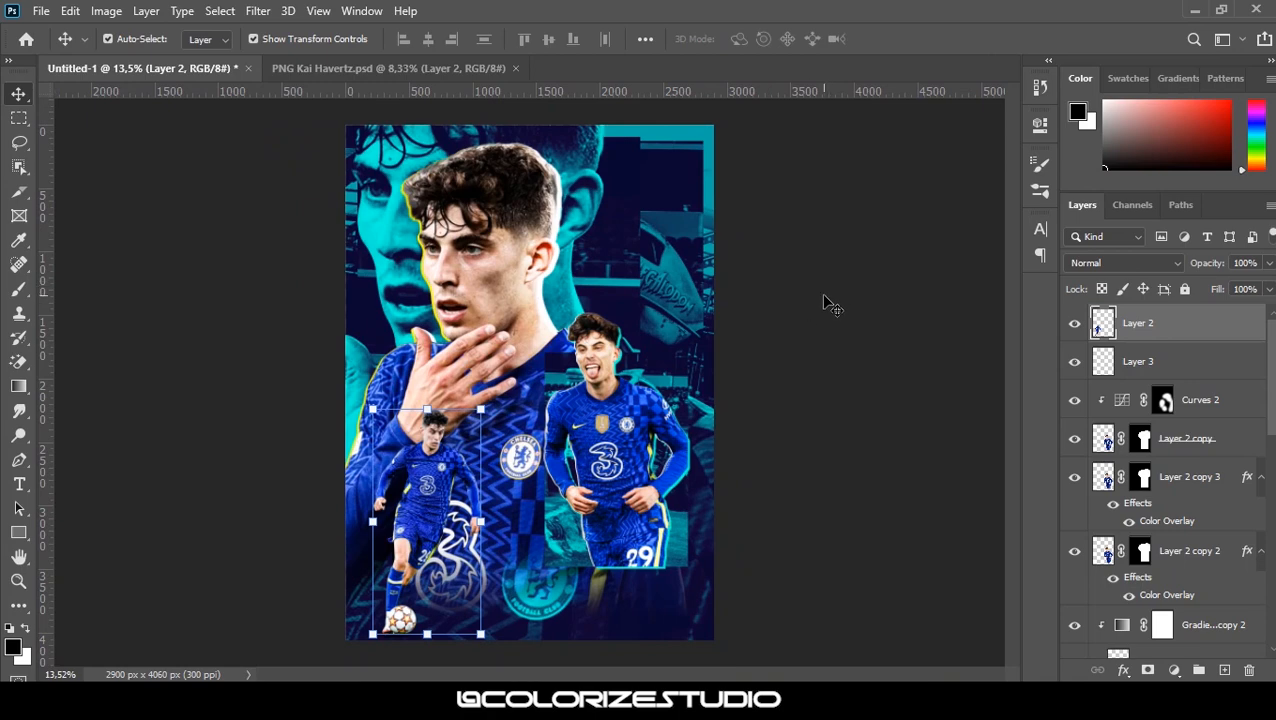
scroll(515, 428, "up", 1)
scroll(366, 501, "up", 6)
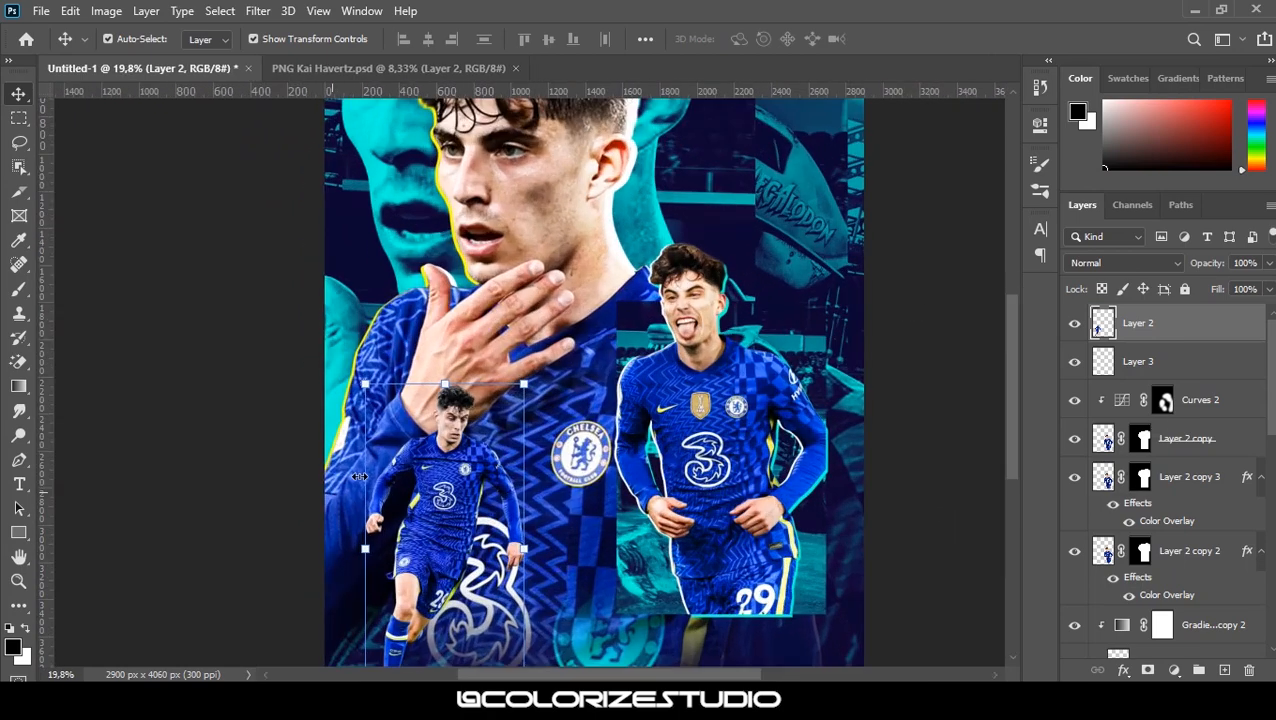
left_click_drag(498, 490, 532, 344)
key("ctrl+j")
Give the original Layer 2 a yellow color overlay and offset it slightly left as an edge outline for the small player
left_click(1131, 369)
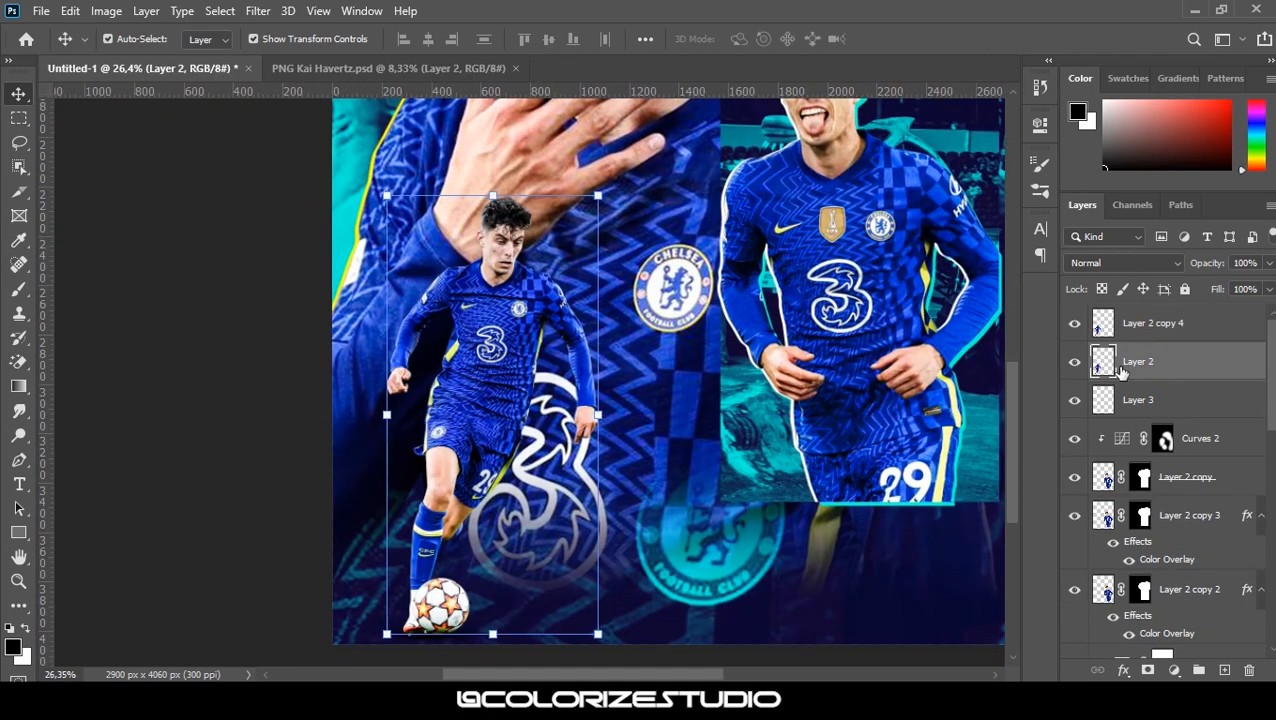
left_click_drag(740, 231, 996, 171)
left_click(791, 425)
left_click(1182, 239)
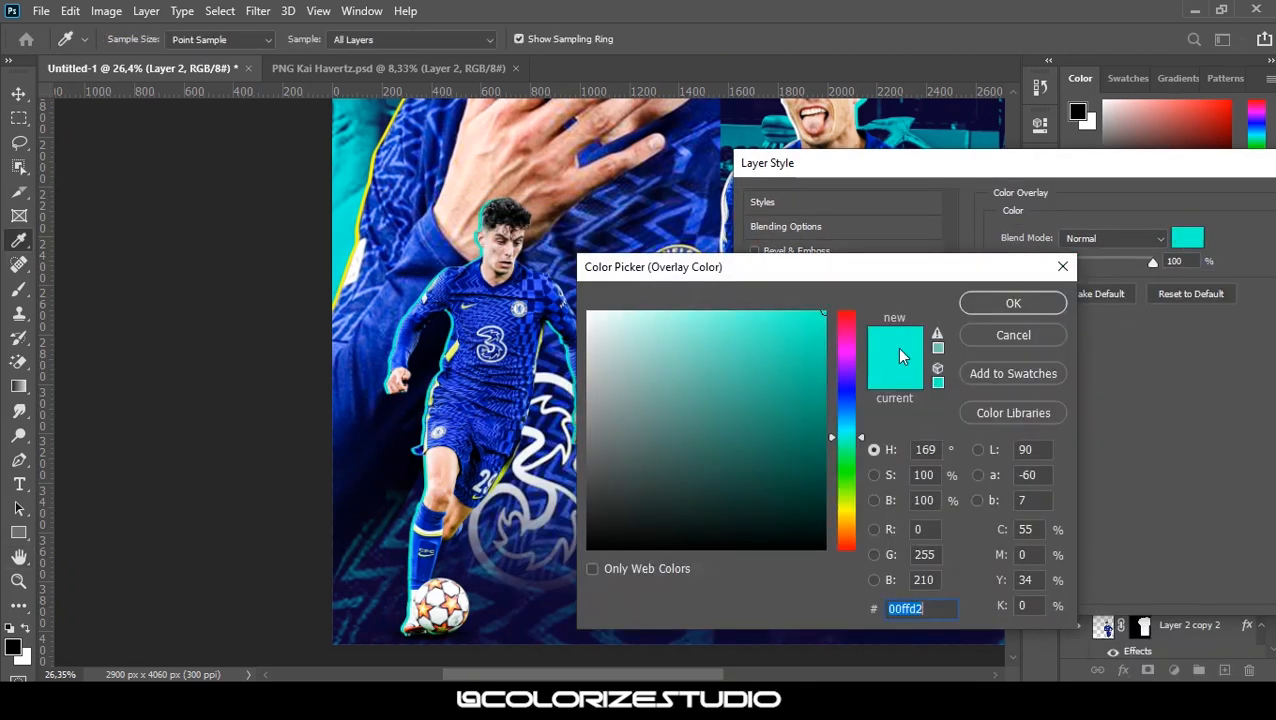
left_click_drag(845, 493, 847, 514)
left_click_drag(797, 358, 829, 307)
left_click(1032, 301)
left_click(1219, 228)
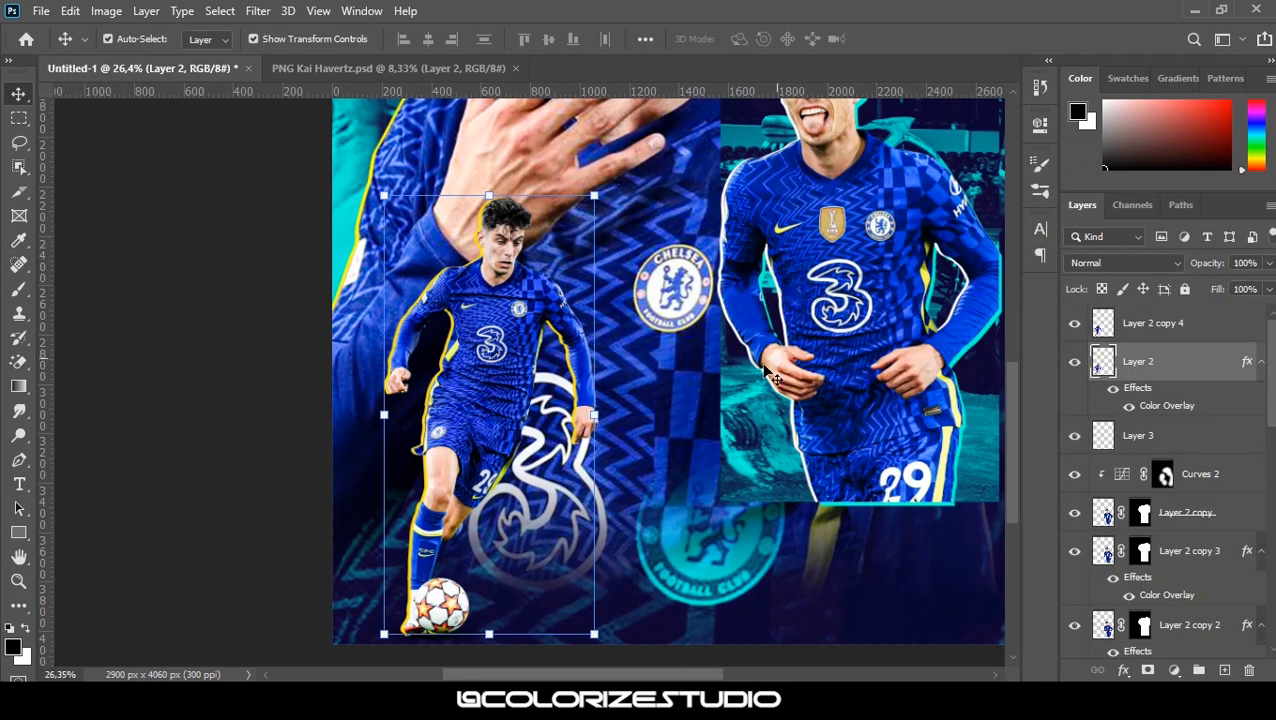
Add a mask to Layer 2 and hide the unwanted inner parts of the yellow outline with a 250 px hard brush
left_click(1147, 670)
key("b")
right_click(640, 182)
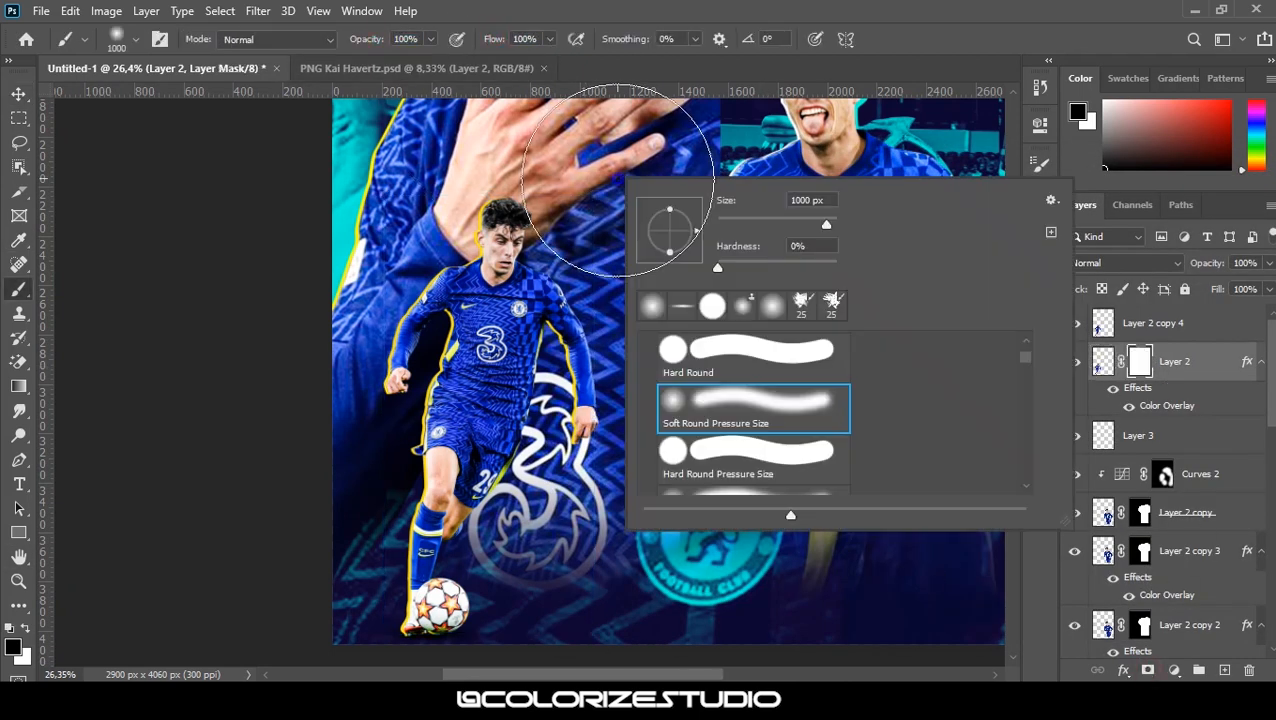
left_click(1062, 104)
key("bracketleft")
key("bracketleft")
key("bracketleft")
key("bracketleft")
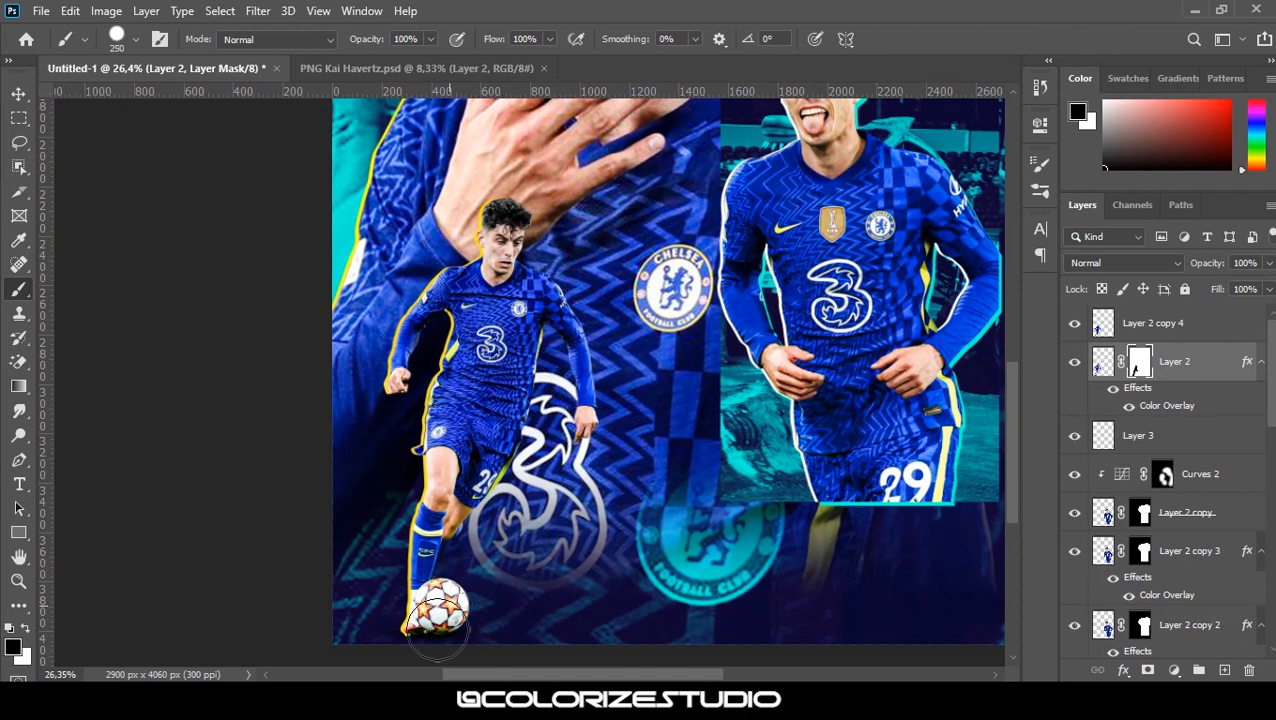
key("v")
key("ctrl+0")
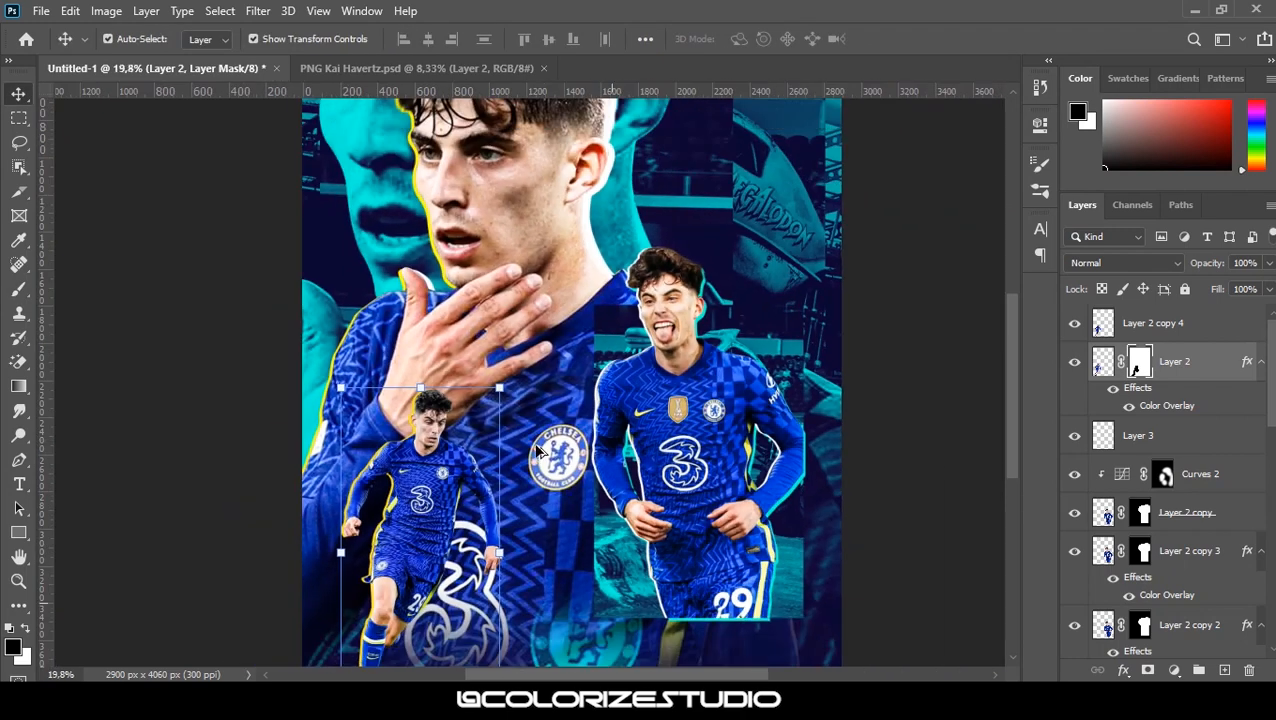
Create a new layer above Layer 2 copy 4 and set up an 1800 px soft brush
left_click(1209, 330)
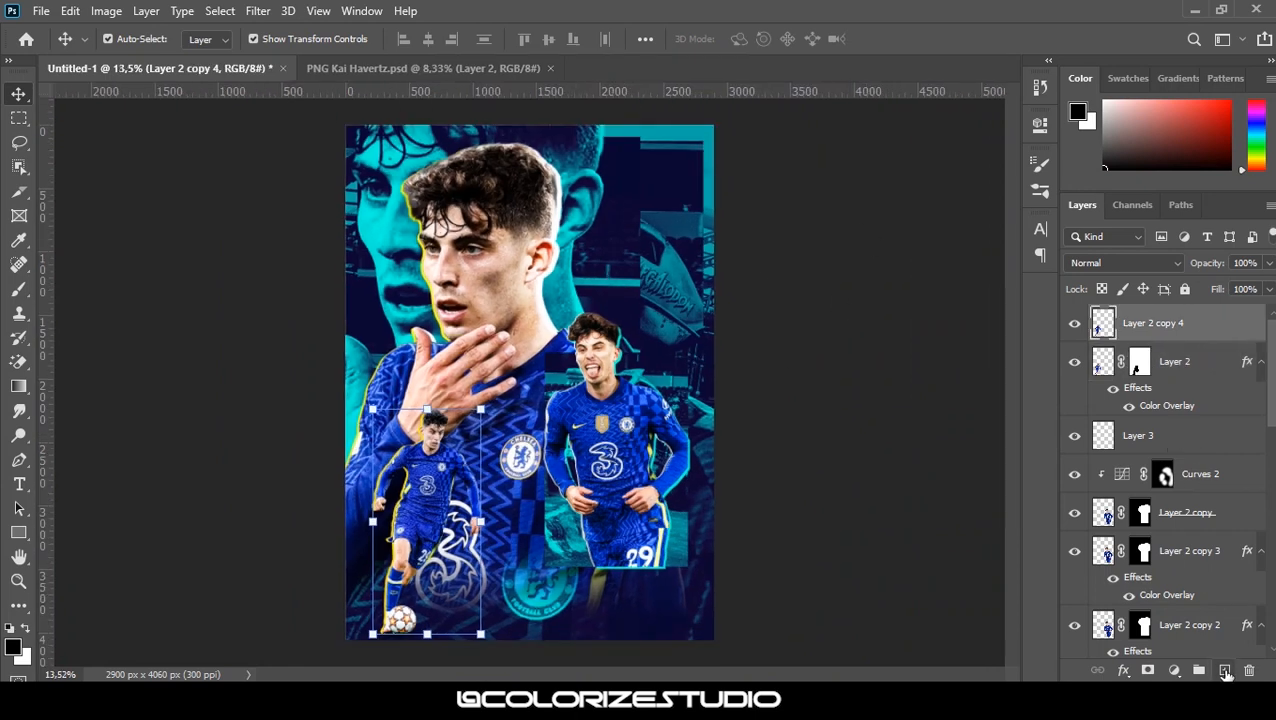
left_click(1226, 671)
key("b")
key("bracketright")
key("bracketright")
key("bracketright")
key("bracketright")
key("bracketright")
key("bracketright")
key("bracketright")
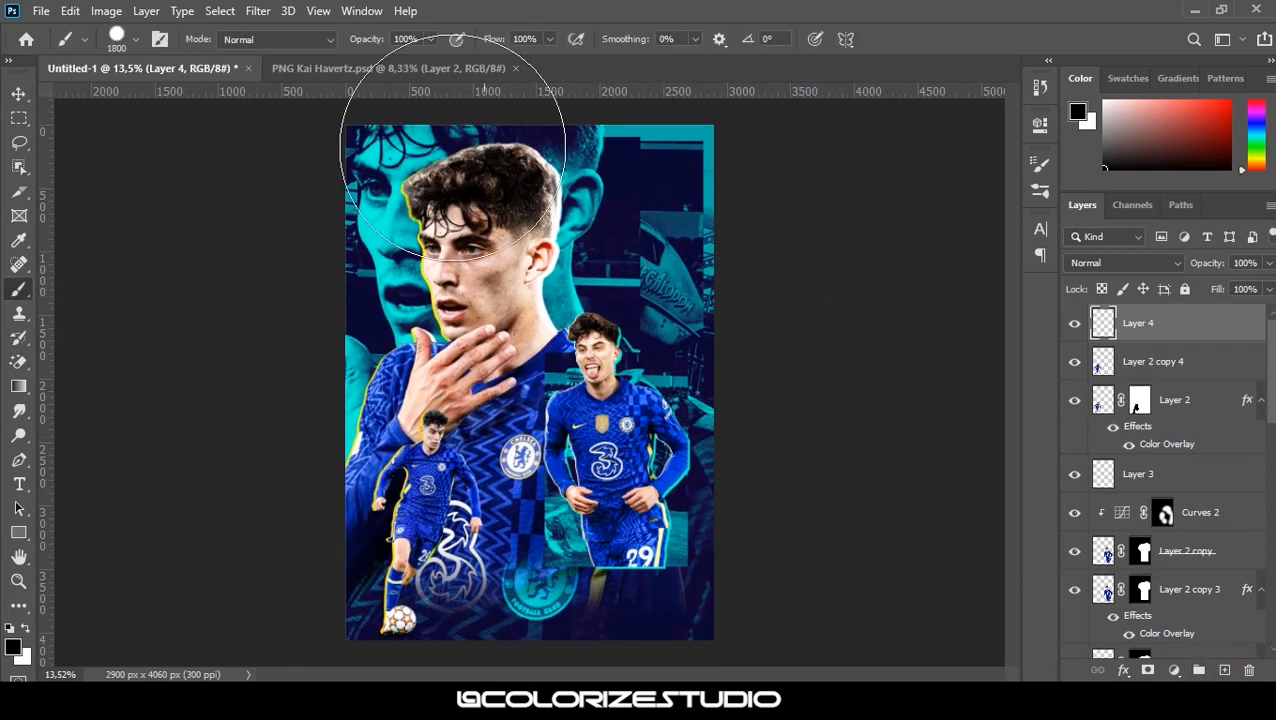
right_click(494, 330)
left_click(601, 556)
left_click(1076, 39)
Paint a soft white glow over the poster's upper-right corner on Layer 4 and lower the layer's opacity to 60%
scroll(543, 457, "down", 1)
scroll(547, 450, "down", 1)
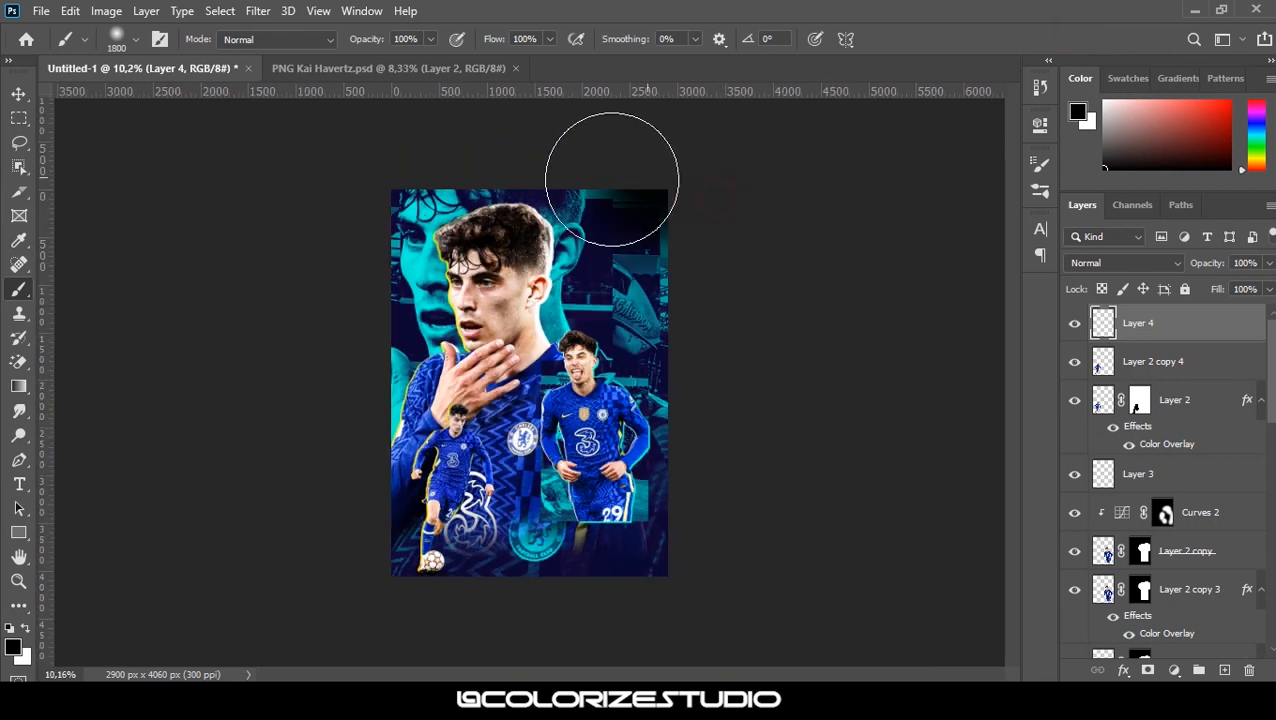
key("x")
mouse_move(731, 322)
left_mouse_down()
mouse_move(700, 172)
mouse_move(752, 333)
left_mouse_up()
key("v")
left_click_drag(1200, 269, 1160, 265)
Add a new layer above Layer 4 and fill it with black using the Paint Bucket Tool
left_click(1224, 670)
key("g")
right_click(19, 387)
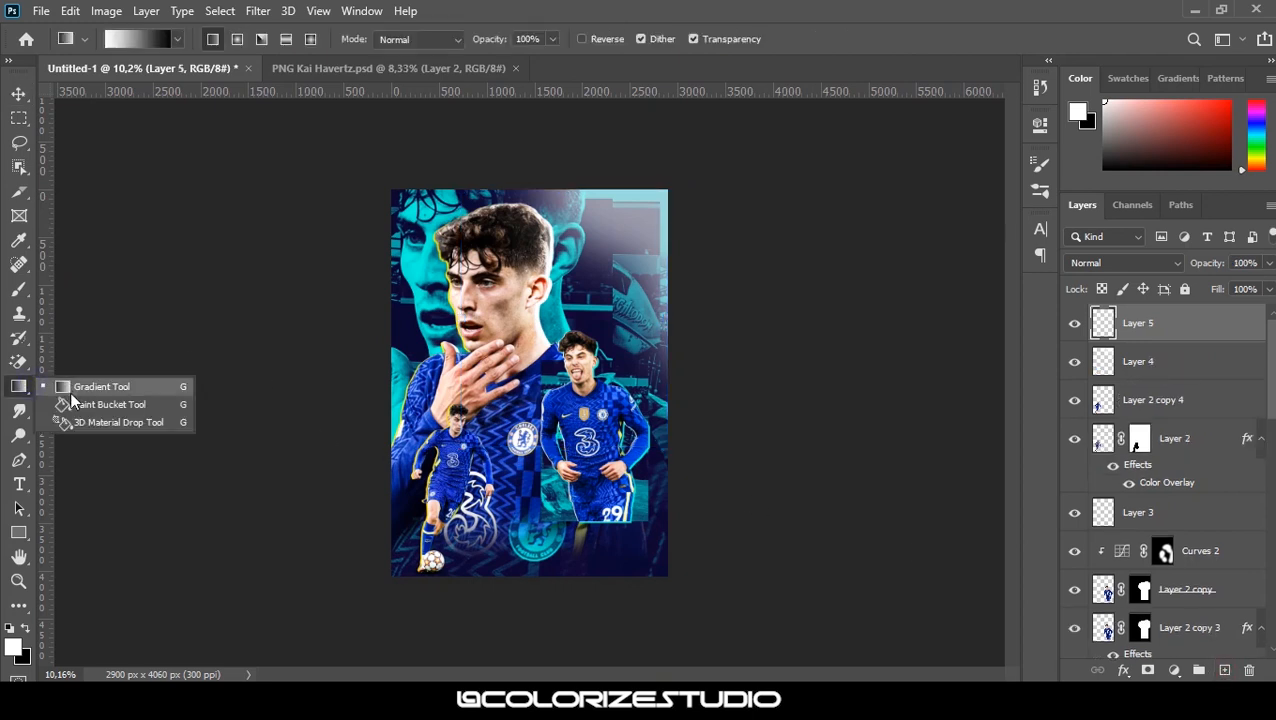
left_click(70, 403)
left_click(612, 375)
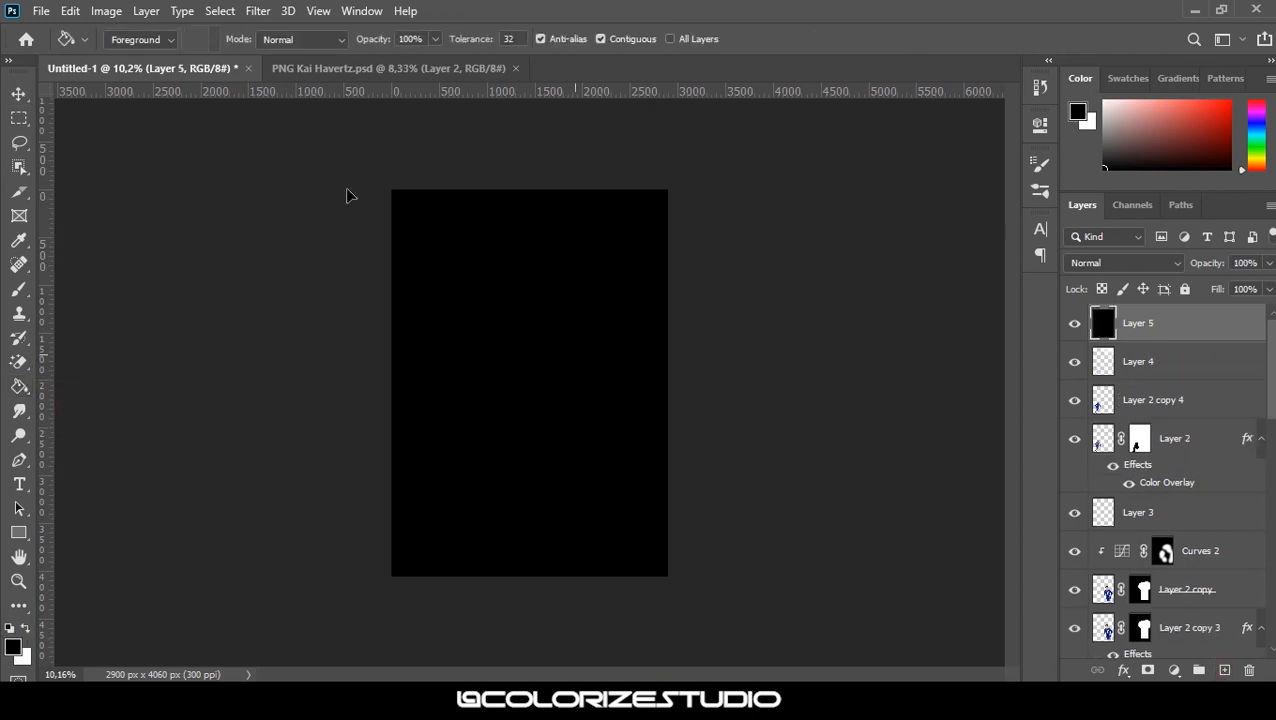
Render a 50-300mm Zoom lens flare at 100% brightness on Layer 5 and set its blend mode to Screen
key("v")
left_click(258, 11)
mouse_move(379, 313)
left_click(521, 430)
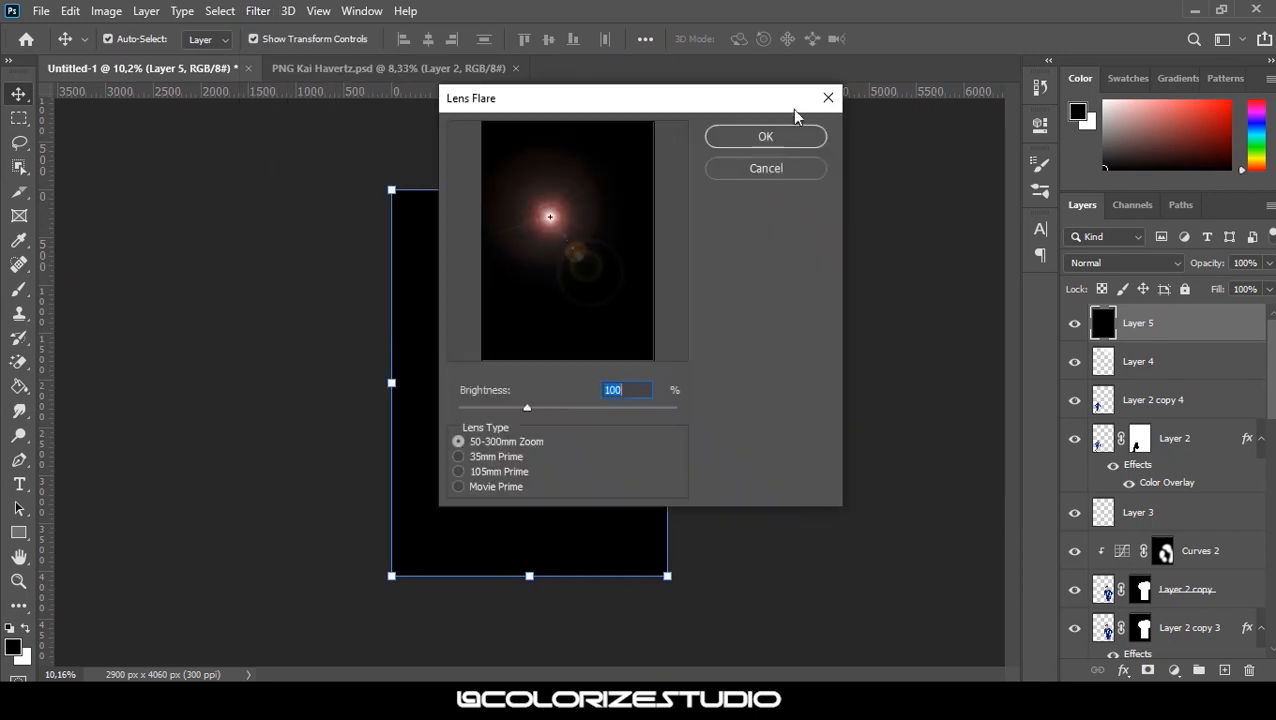
left_click(796, 136)
left_click(1125, 263)
left_click(1100, 372)
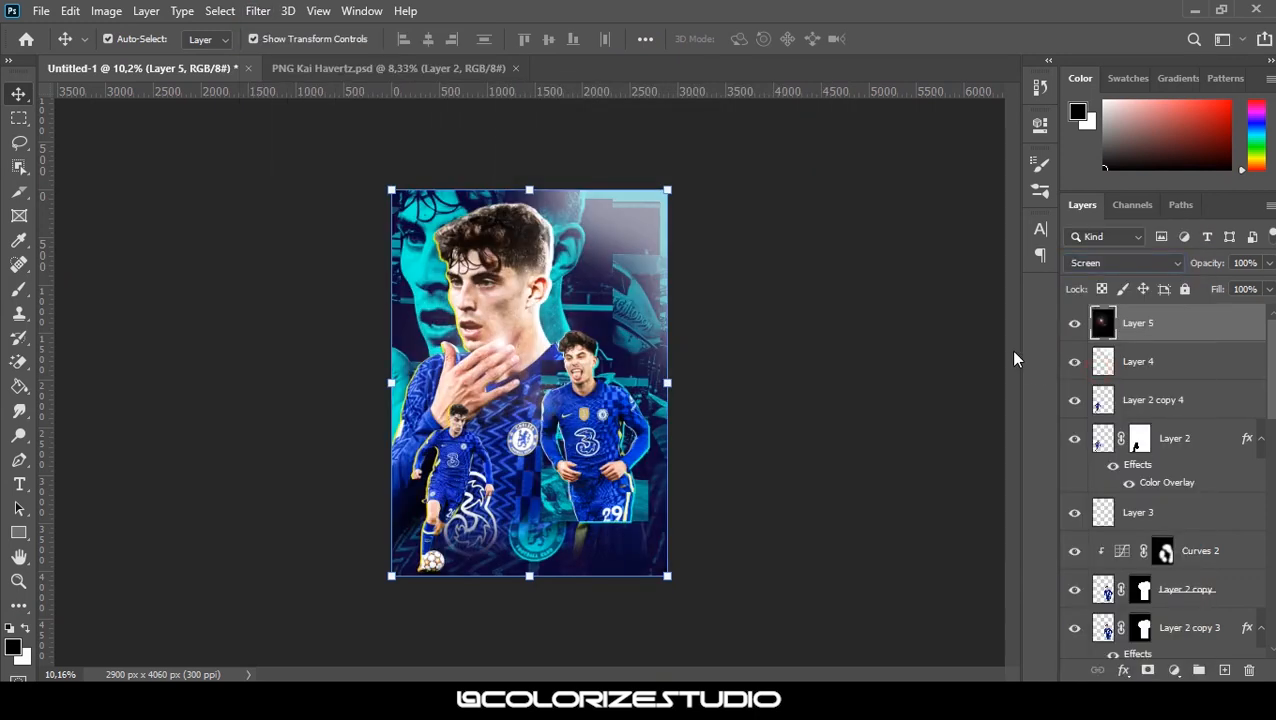
Flip the lens flare layer horizontally, enlarge it to about 111%, and move it to the poster's upper-right corner
key("ctrl+t")
right_click(550, 278)
left_click(629, 601)
left_click_drag(605, 378, 707, 230)
left_click_drag(773, 427, 795, 448)
left_click_drag(658, 340, 666, 331)
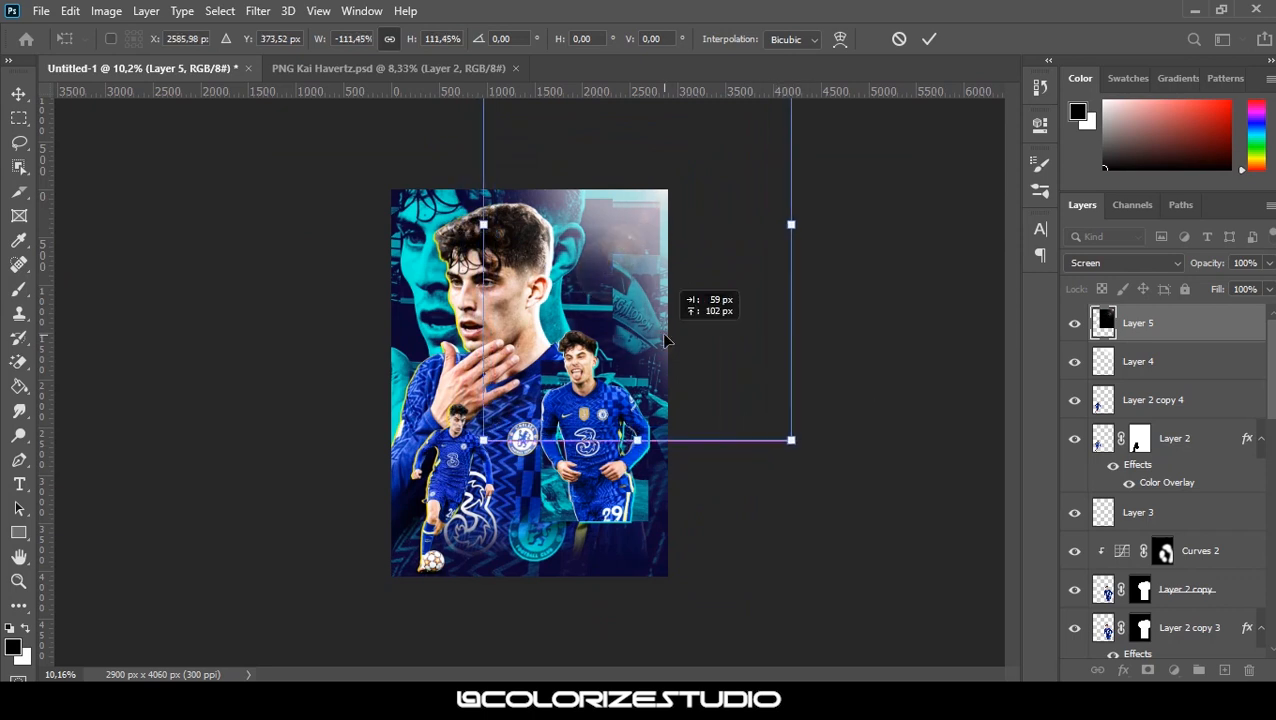
key("Return")
Reduce the fill of the white glow on Layer 4 to 75%
left_click(1160, 362)
left_click_drag(1205, 287, 1188, 291)
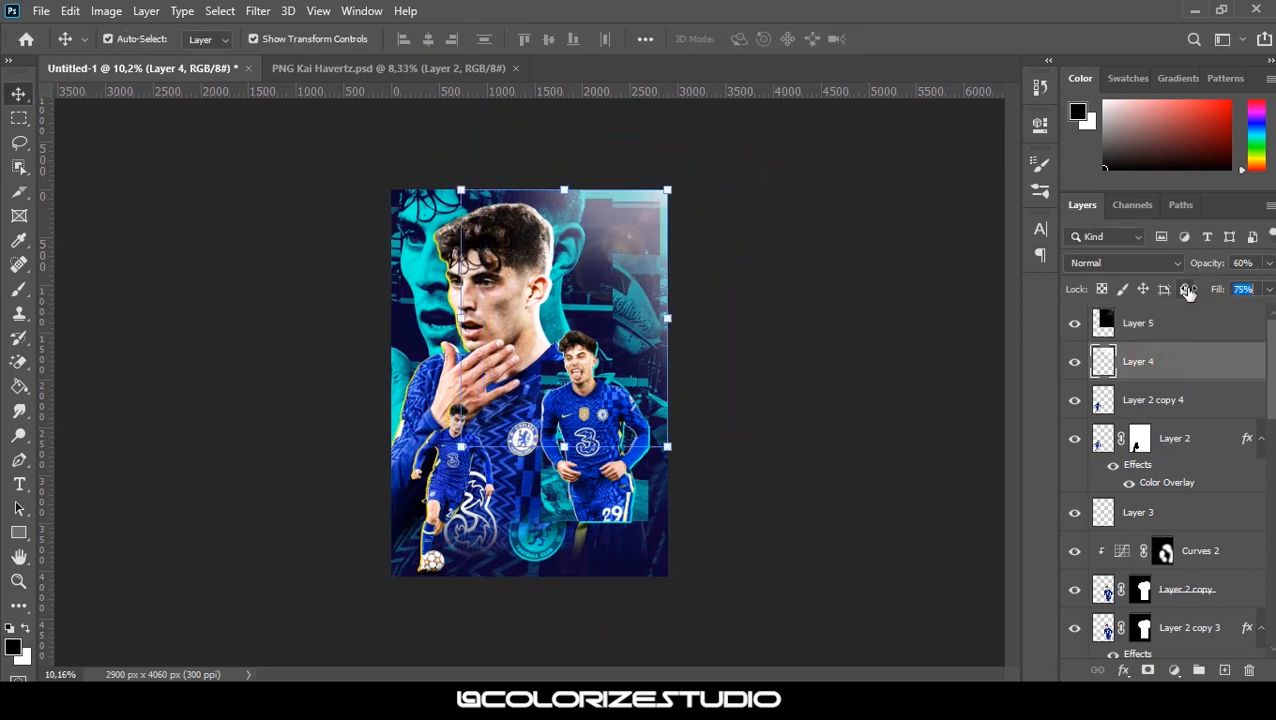
left_click(855, 343)
key("ctrl+0")
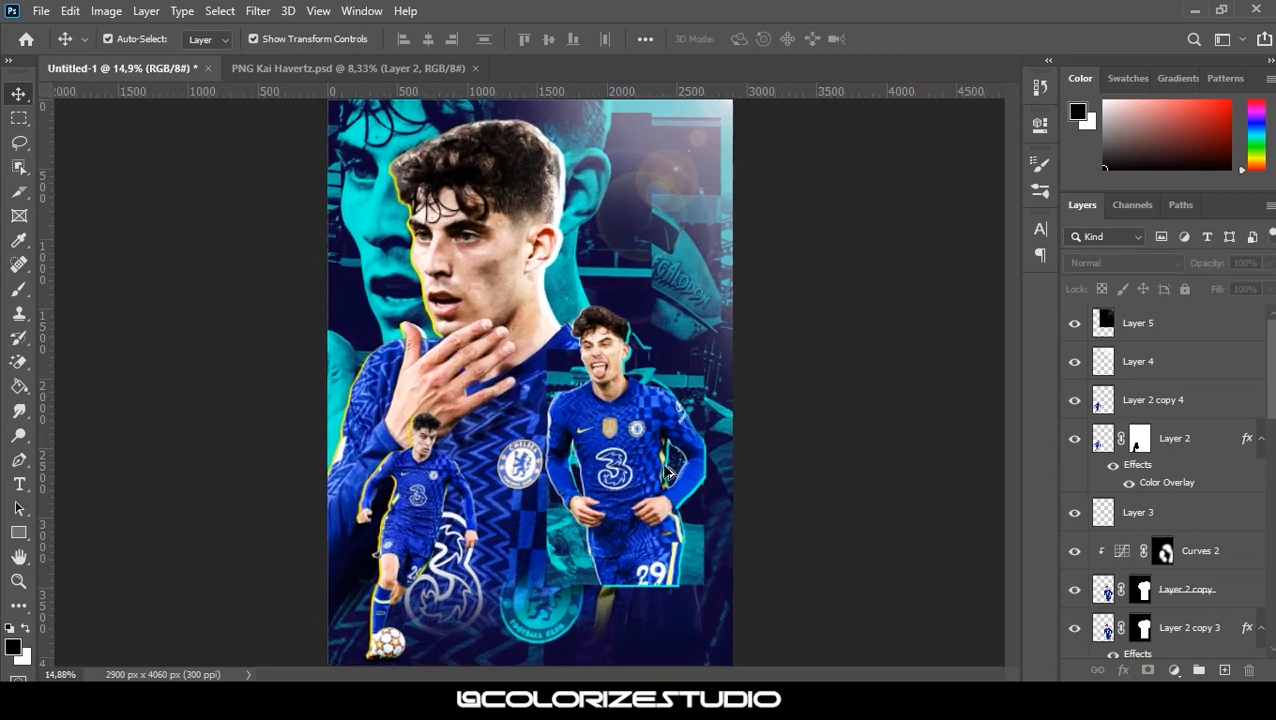
Mask out Layer 2 copy 3's outline along the framed player's cut-off lower edge with a 300 px hard round brush
left_click(626, 508)
scroll(1174, 560, "down", 3)
left_click(1183, 514)
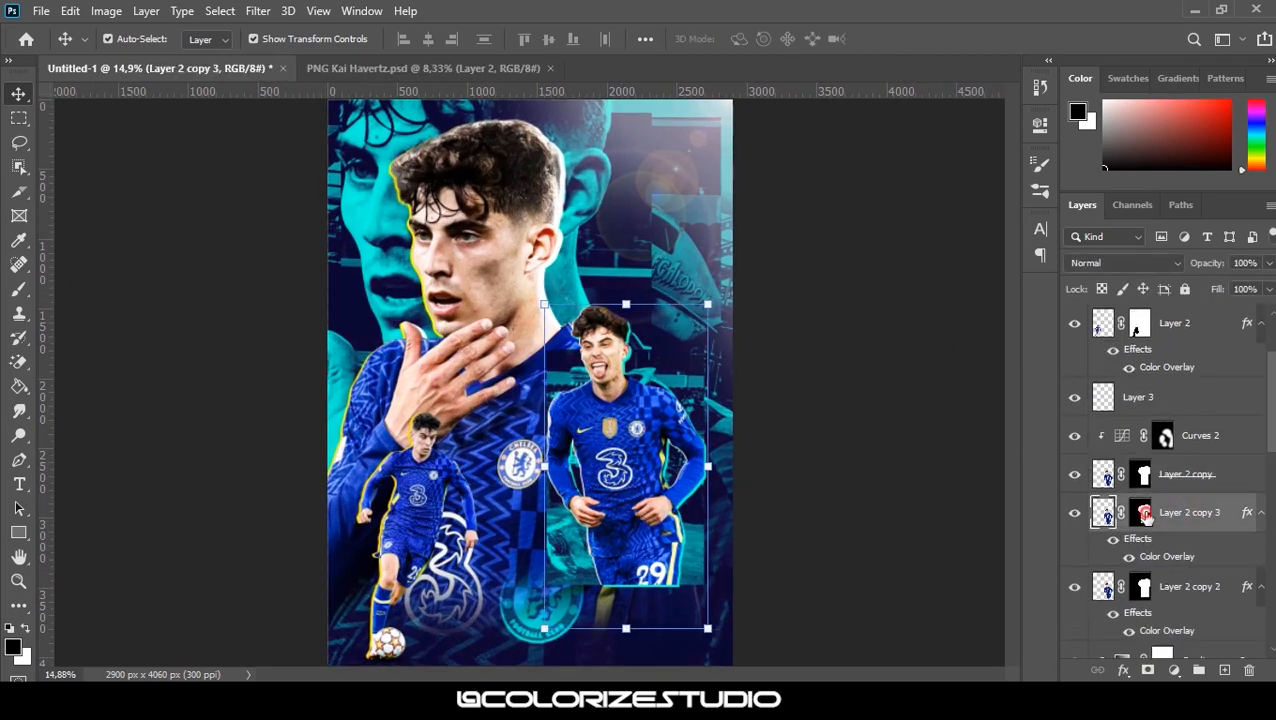
left_click(1144, 513)
key("b")
right_click(626, 565)
left_click(687, 509)
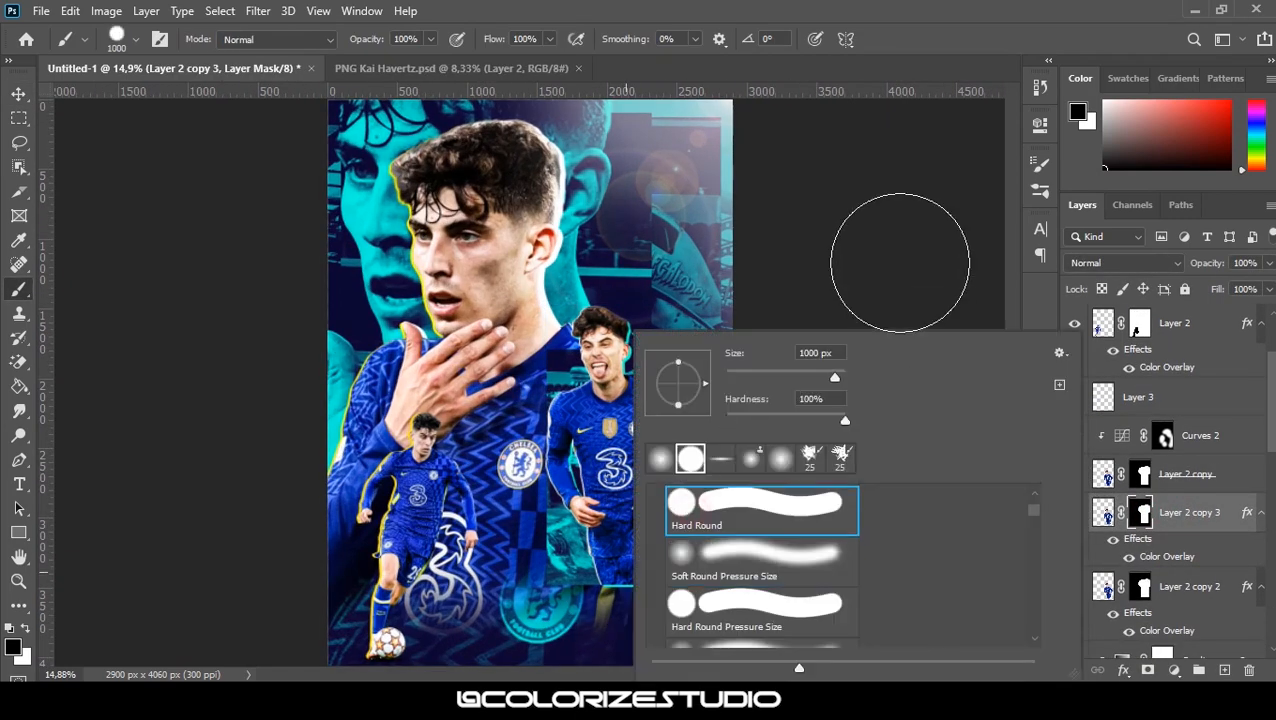
left_click(898, 262)
scroll(678, 552, "up", 6)
scroll(692, 558, "down", 3)
key("bracketleft")
key("bracketleft")
key("bracketleft")
key("bracketleft")
key("bracketleft")
key("bracketleft")
key("bracketleft")
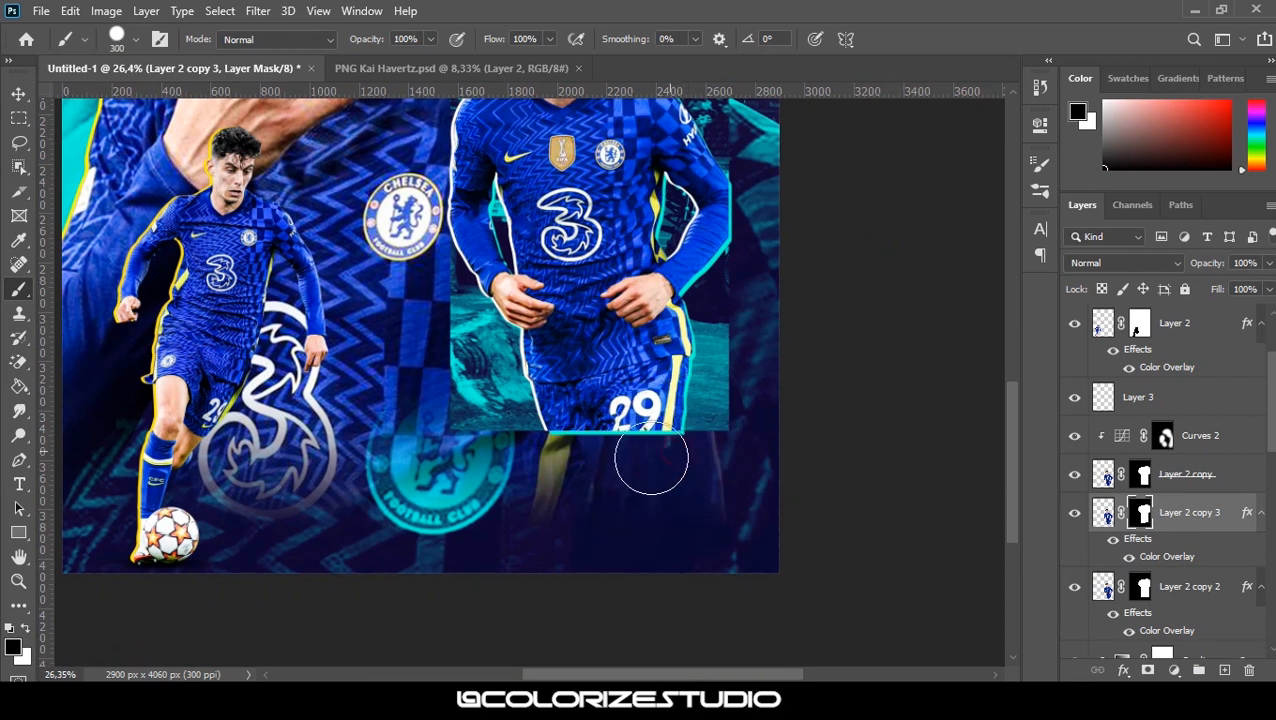
Mask out Layer 2 copy 2's turquoise outline below the framed player's cut-off edge and clean up the Layer 2 copy 3 mask
left_click(1143, 588)
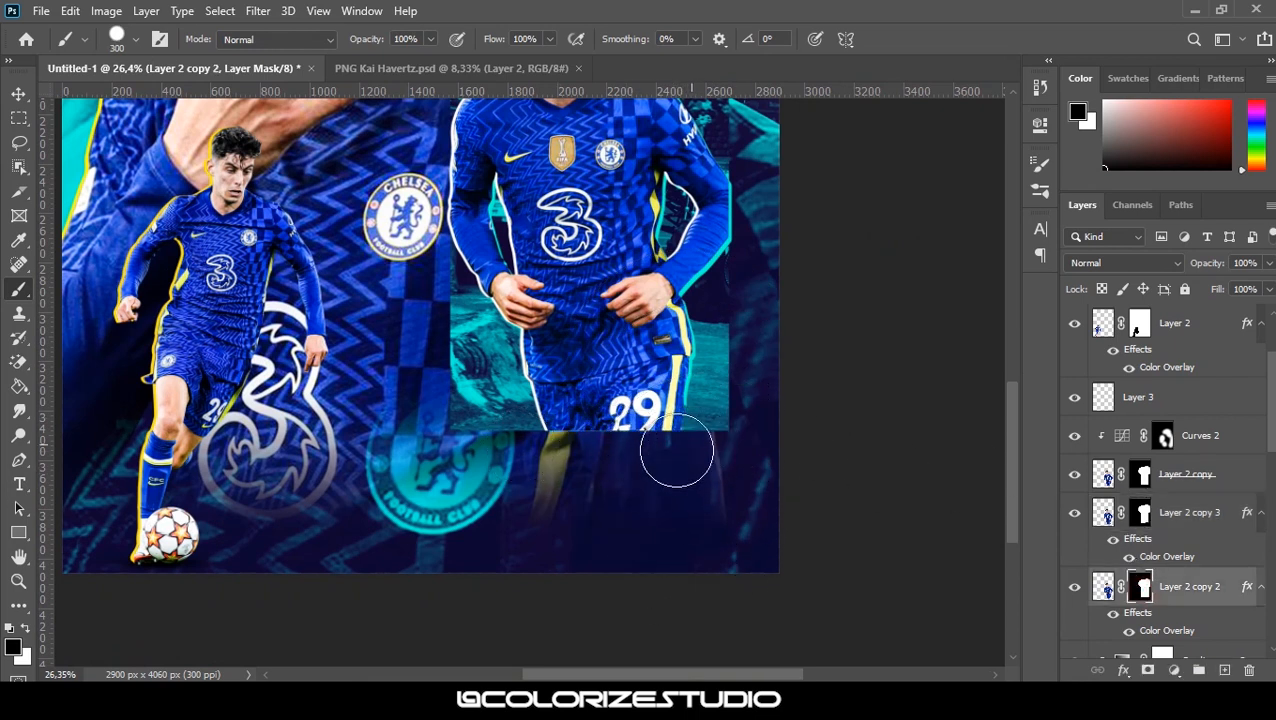
left_click(1144, 514)
scroll(670, 522, "down", 6)
key("v")
left_click(820, 359)
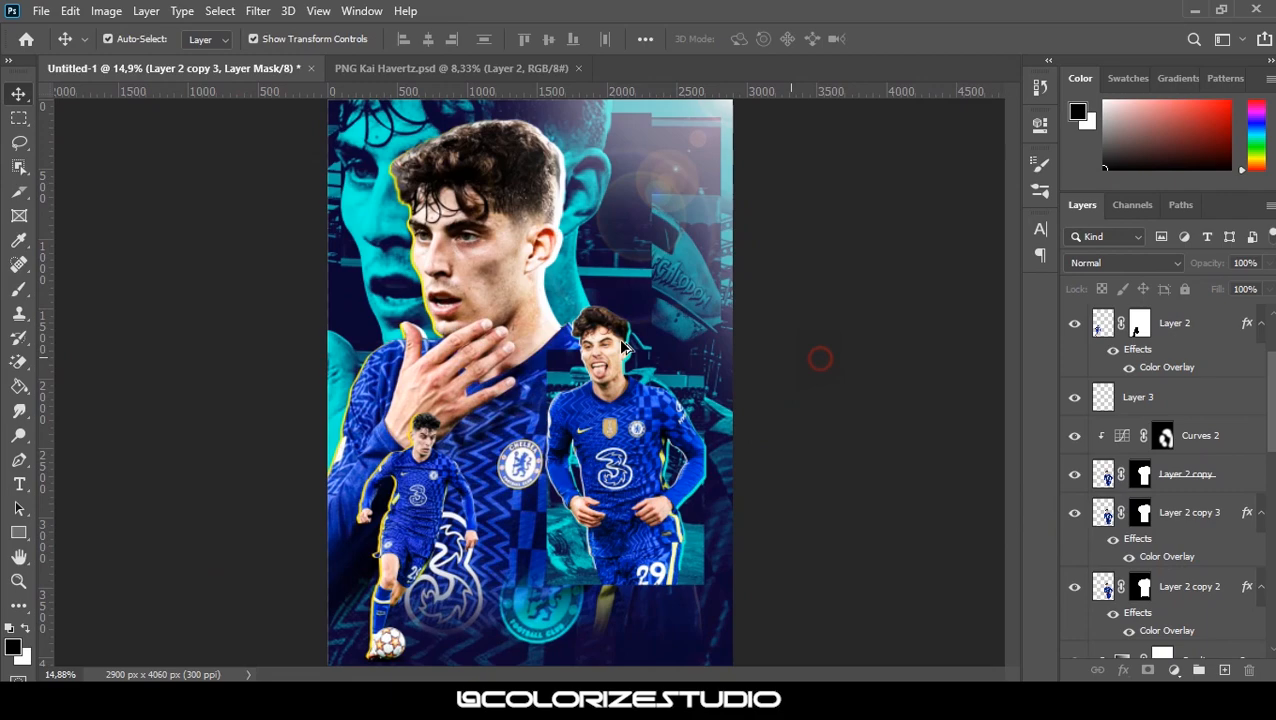
Place the Contour texture image from the SPORT PS folder into the poster above the Layer 2 copy 4 layer
scroll(820, 359, "up", 1)
scroll(820, 359, "down", 2)
scroll(1188, 363, "up", 3)
left_click(1182, 323)
left_click(1216, 360)
left_click(1190, 400)
left_click(722, 699)
left_click_drag(526, 130, 612, 390)
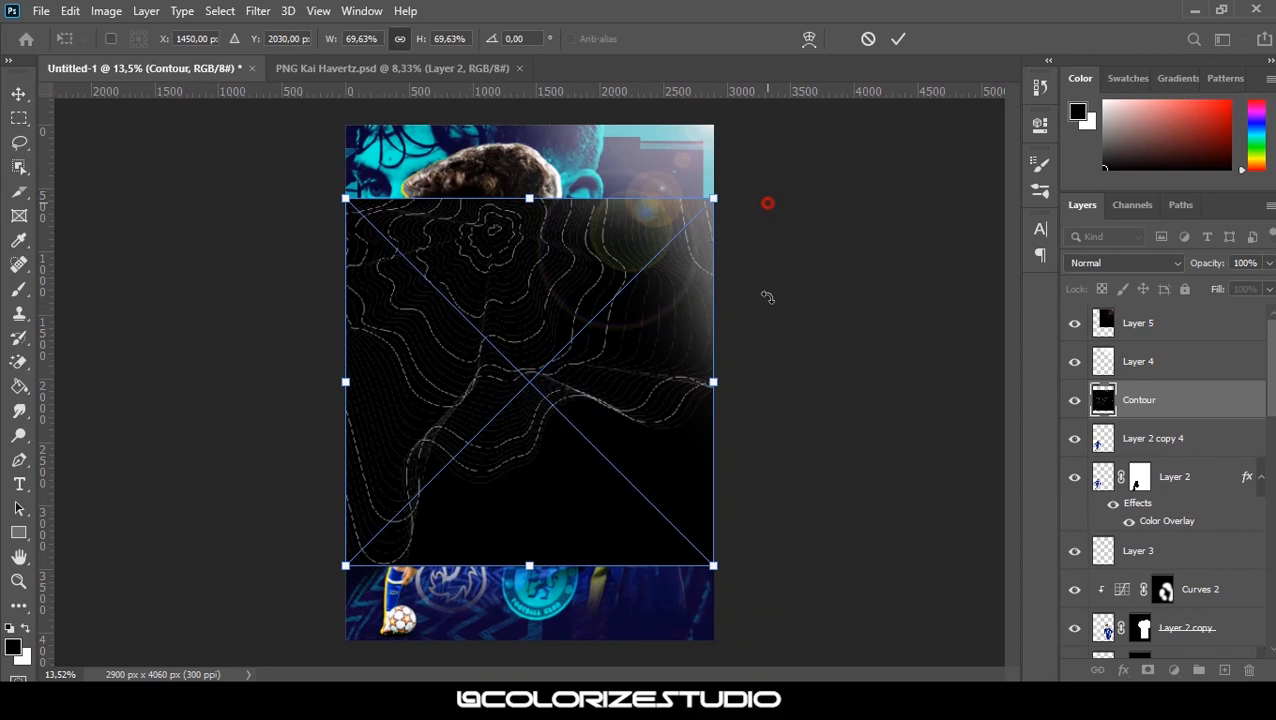
Rotate the Contour texture to 150°, scale it to about 38%, and move it to the poster's lower-right corner
left_click_drag(768, 203, 481, 493)
left_click_drag(635, 437, 702, 590)
left_click_drag(664, 285, 634, 397)
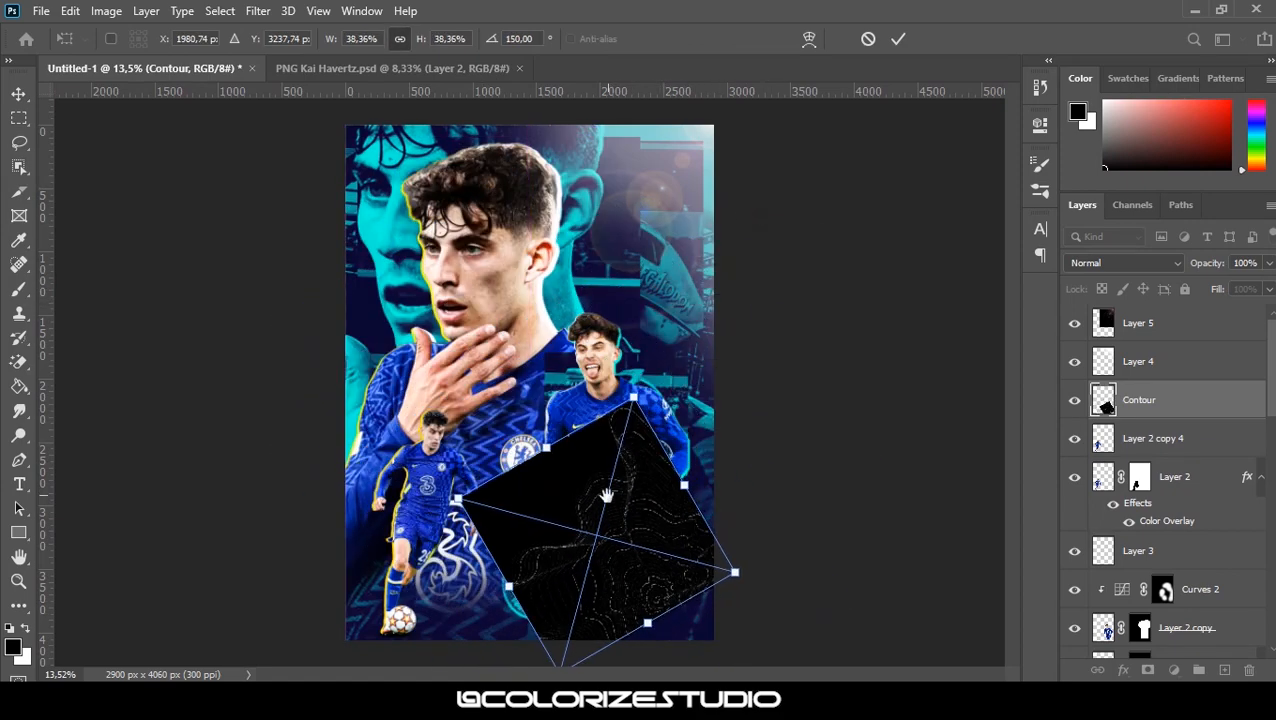
scroll(609, 497, "up", 3)
left_click_drag(620, 498, 609, 297)
left_click_drag(660, 349, 742, 451)
key("Return")
Rasterize the Contour layer and set its blend mode to Screen
right_click(1151, 405)
left_click(996, 349)
left_click(1100, 265)
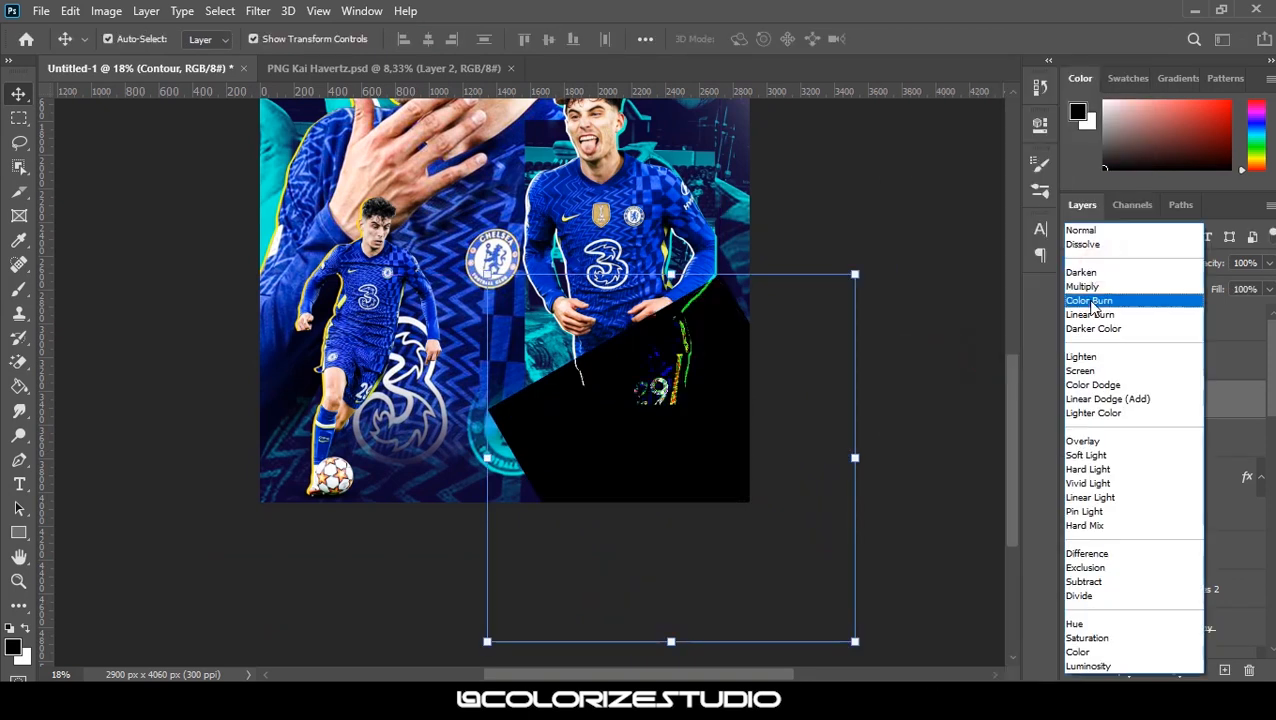
left_click(1085, 370)
Scale the Contour texture to about 75% and position it over the poster's lower-right corner
key("ctrl+t")
left_click_drag(718, 425, 735, 436)
left_click_drag(871, 286, 826, 331)
left_click_drag(700, 434, 707, 435)
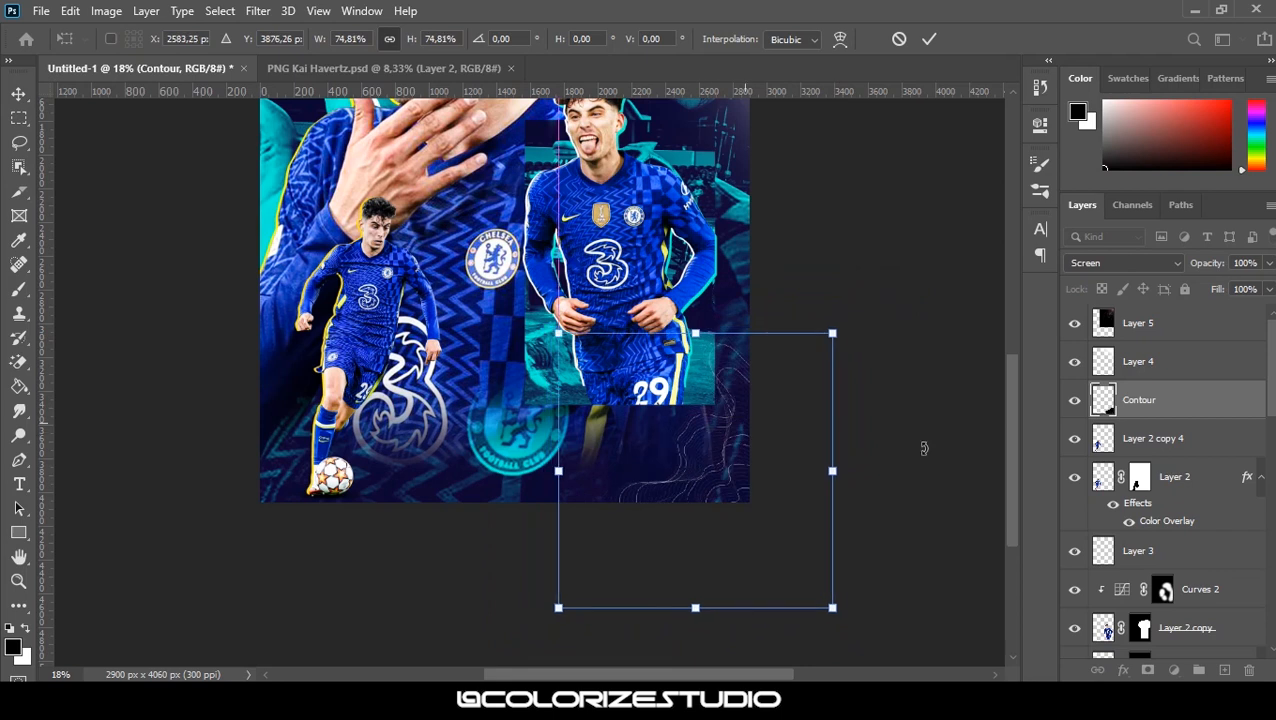
key("Return")
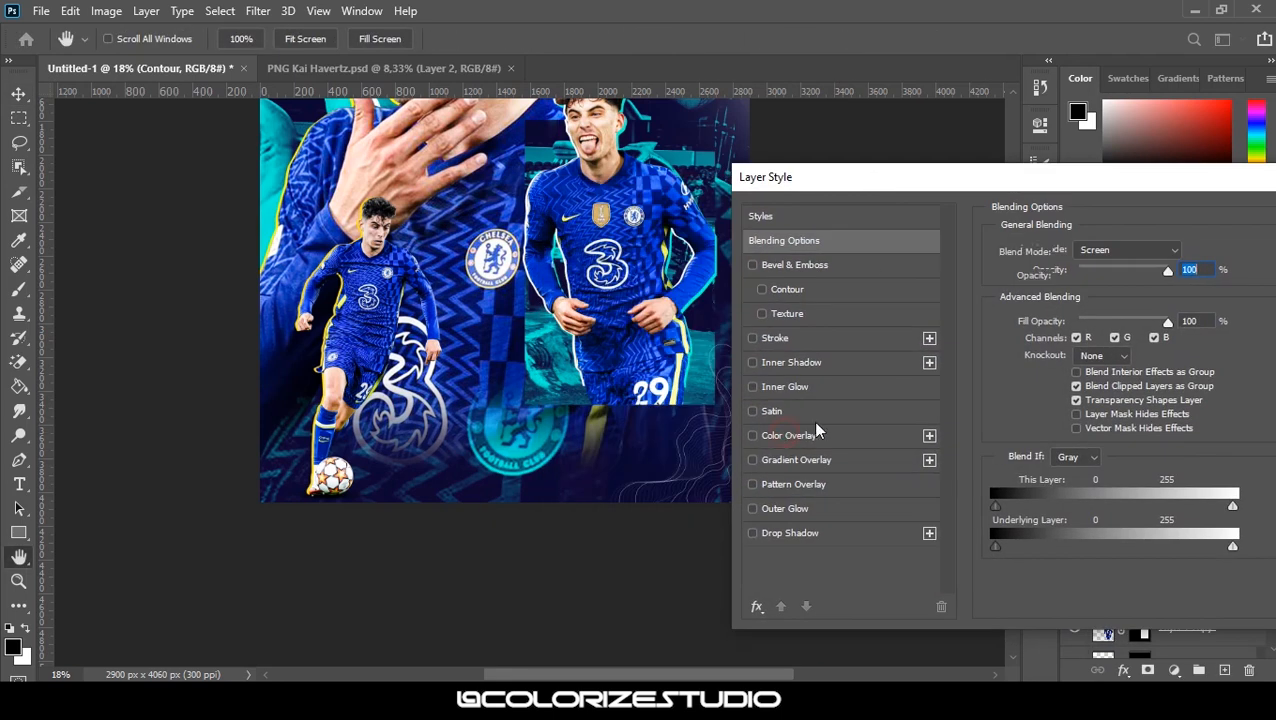
left_click(787, 434)
left_click_drag(1225, 181, 883, 178)
left_click(1054, 246)
Clip a Color Balance adjustment to the Contour layer and shift its midtones toward blue at about +61
left_click(1174, 670)
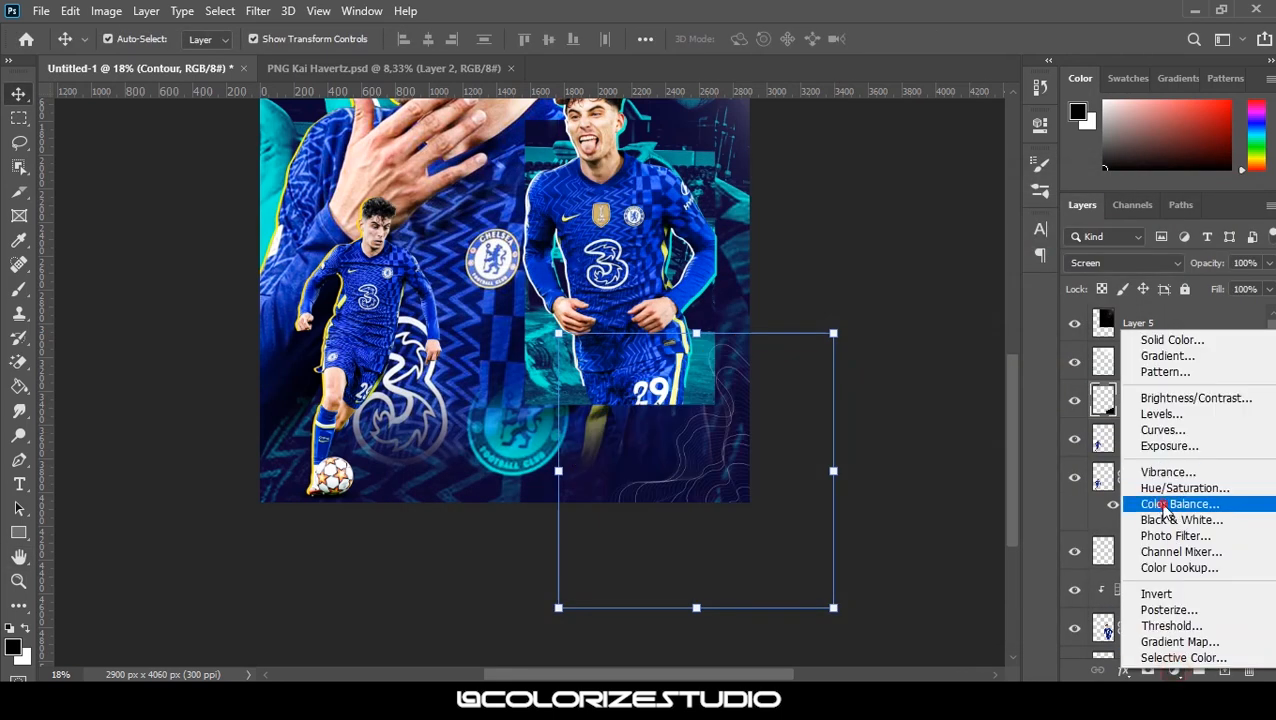
left_click(1163, 511)
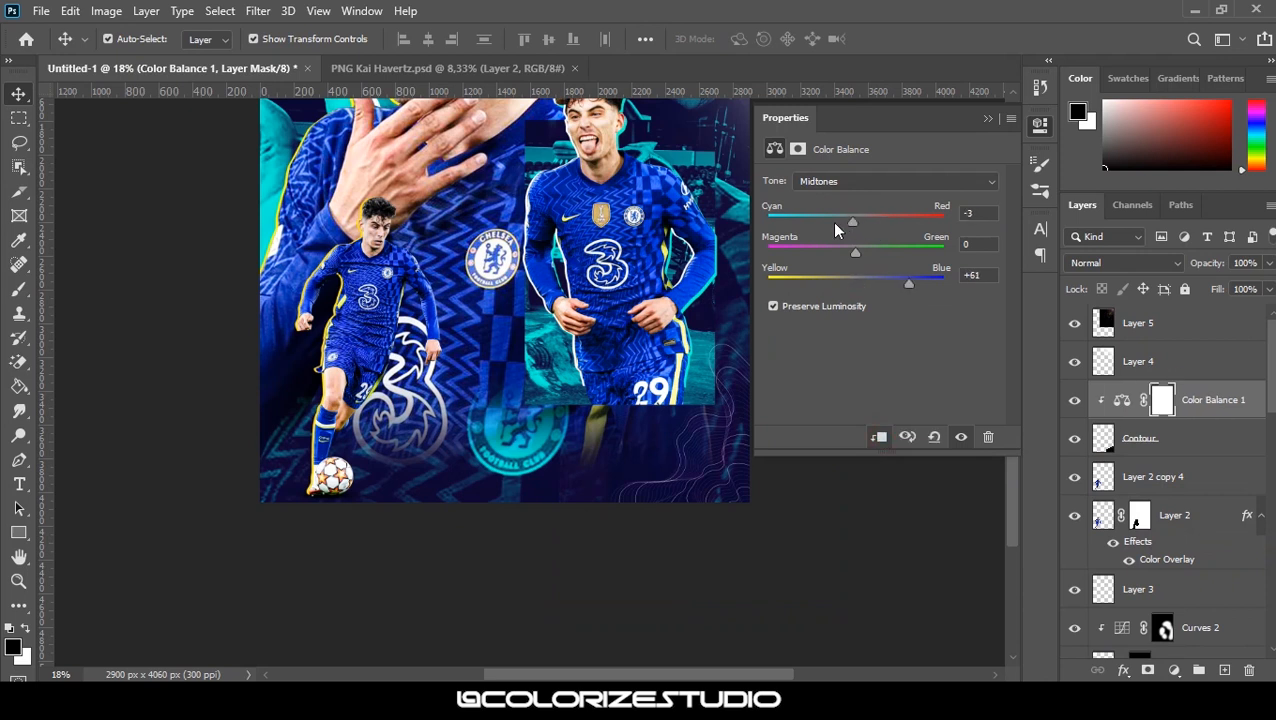
left_click(987, 118)
key("ctrl+0")
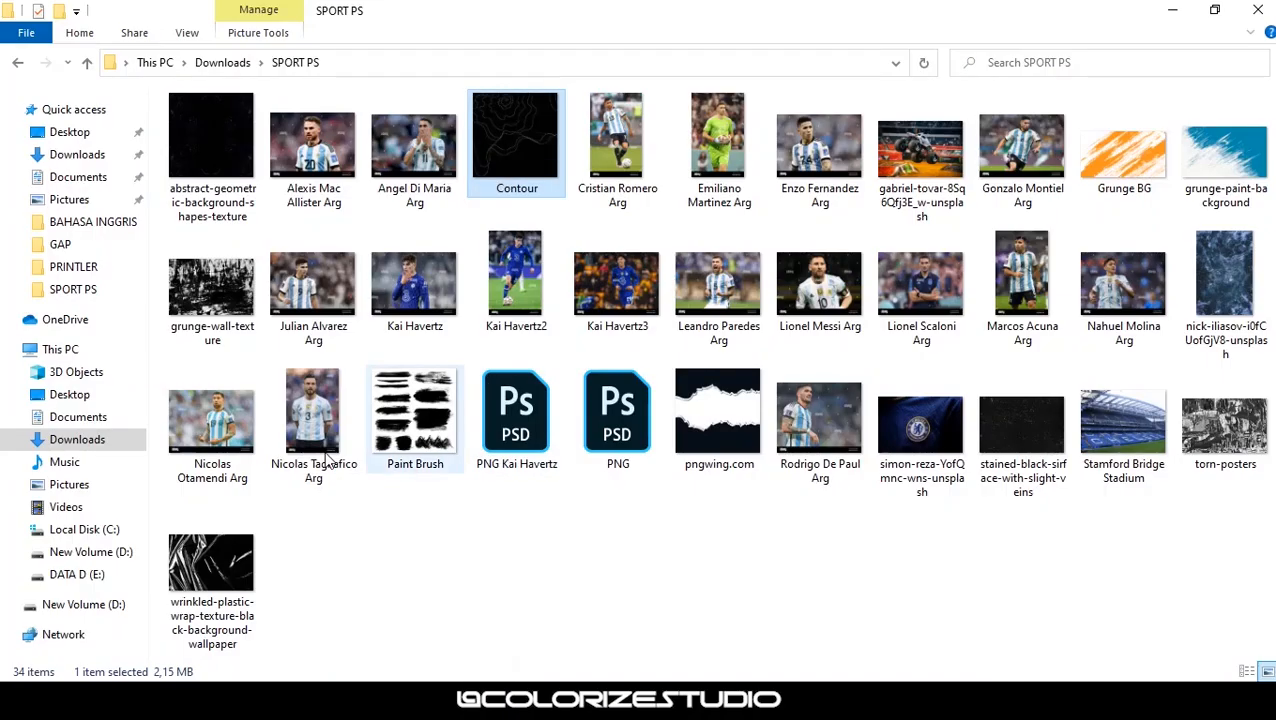
Place the abstract-geometric-background-shapes-texture image and enlarge it to about 171% so it covers the whole poster
left_click(212, 565)
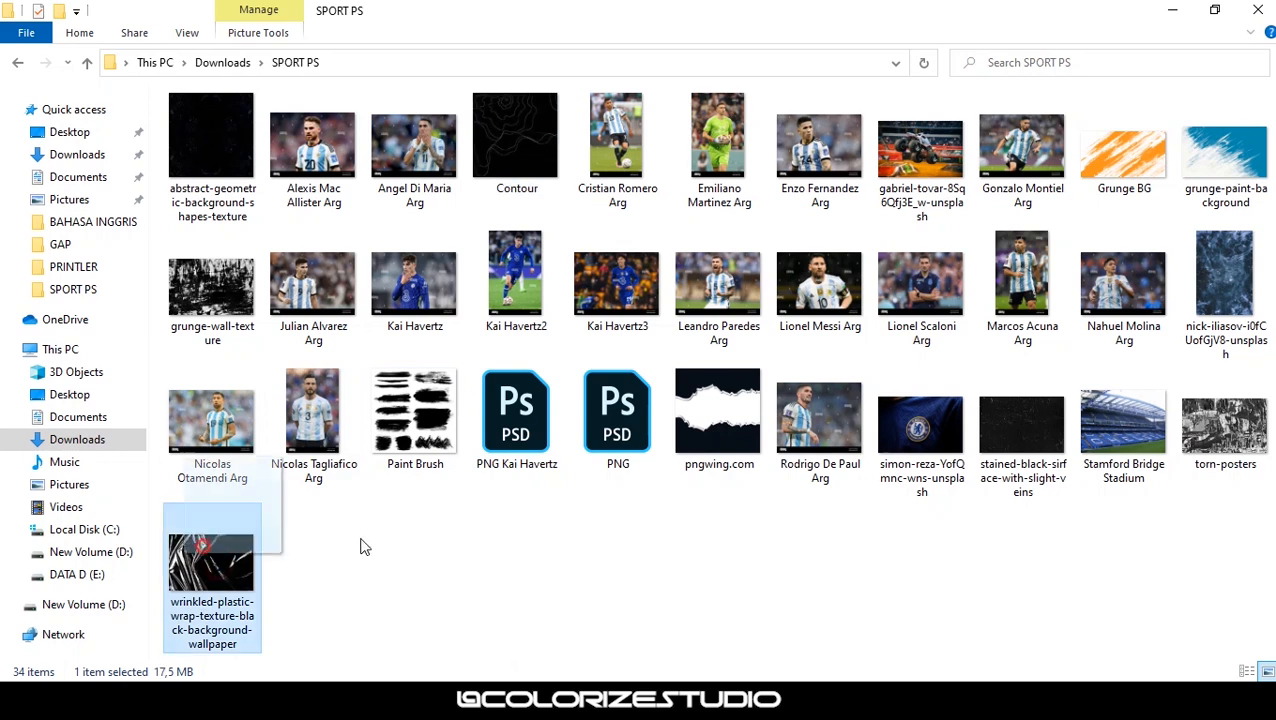
left_click(1234, 164)
left_click(1164, 138)
left_click(1235, 160)
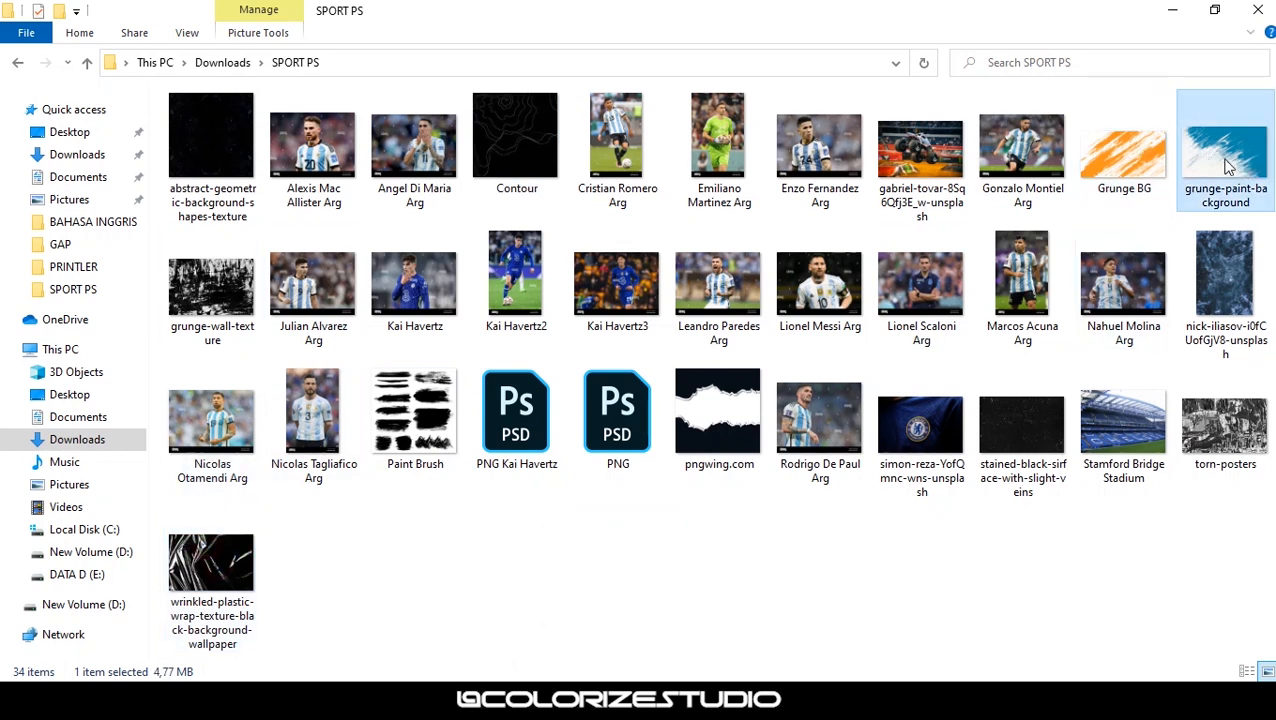
left_click(1039, 414)
left_click(211, 140)
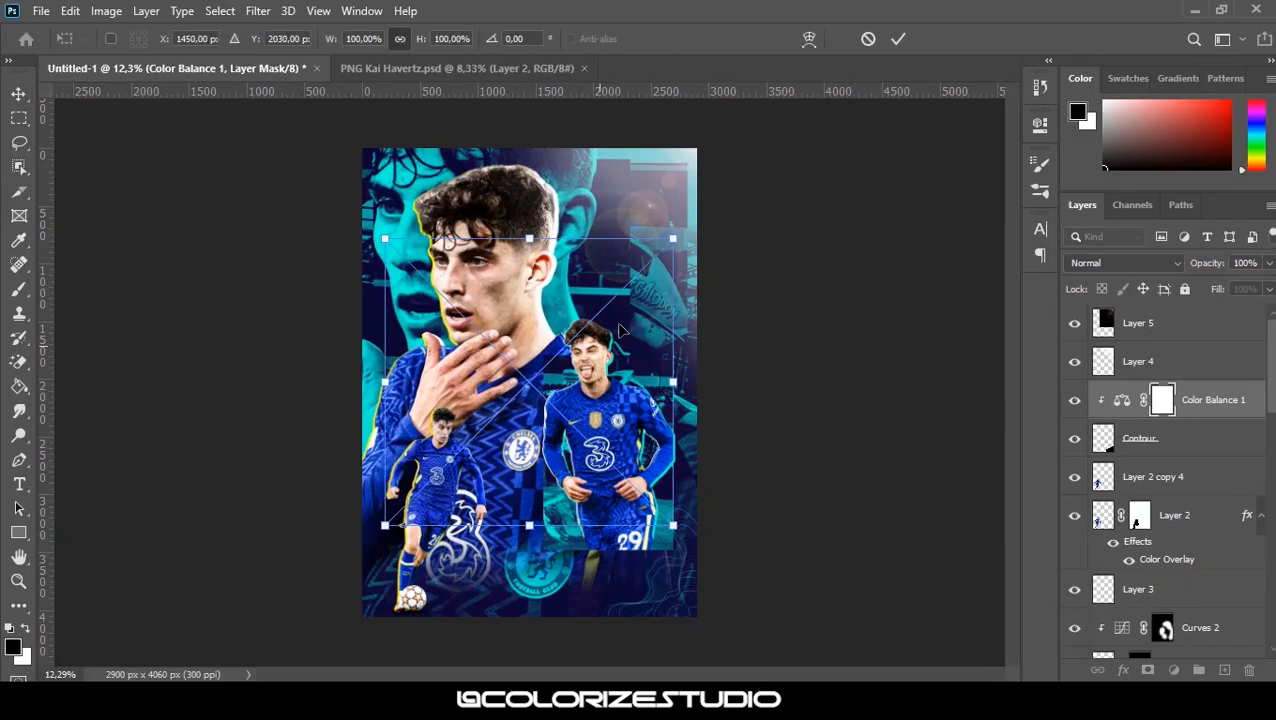
left_click_drag(673, 239, 799, 157)
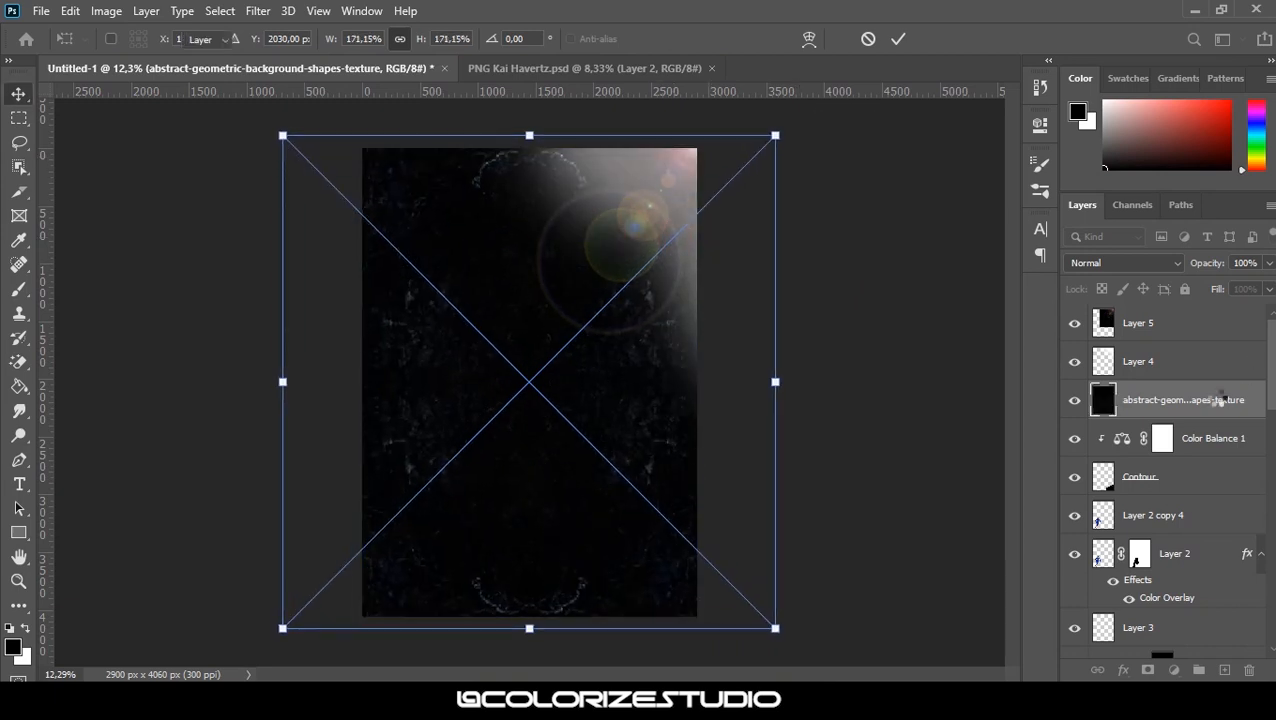
key("Return")
Rasterize the abstract geometric texture layer and set its blend mode to Screen
right_click(1221, 399)
left_click(1060, 350)
left_click(1094, 264)
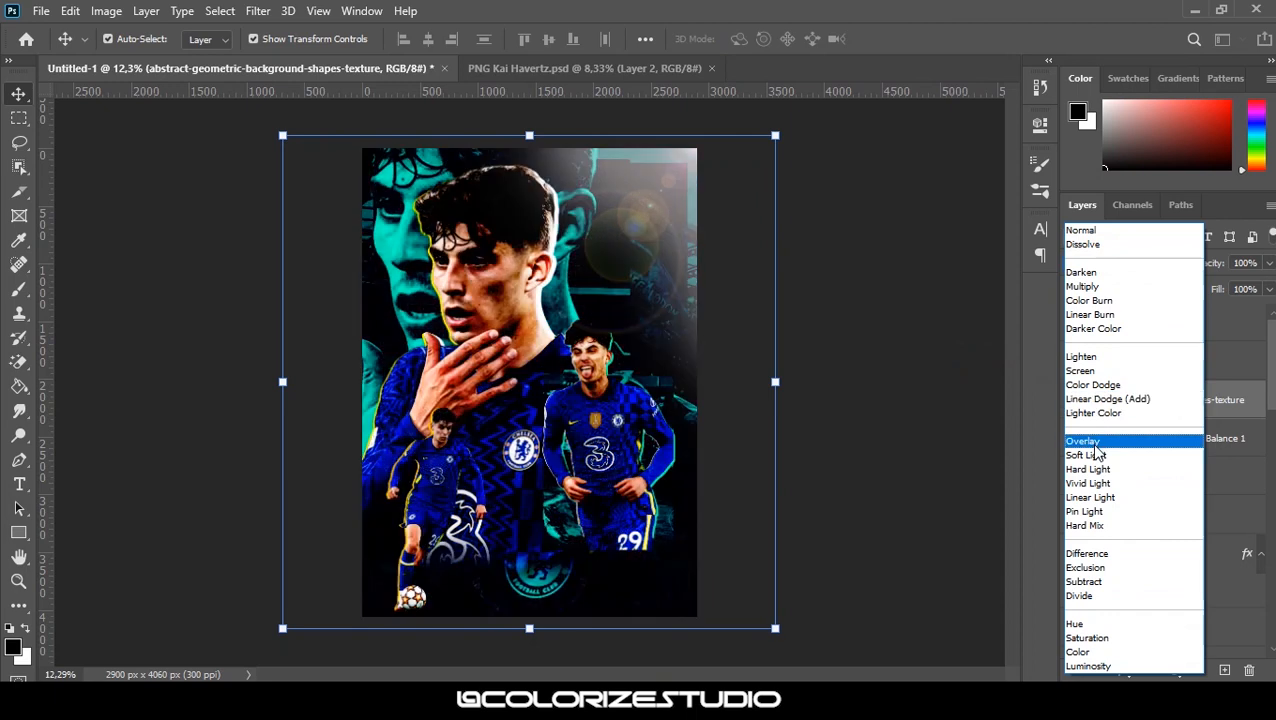
left_click(1086, 370)
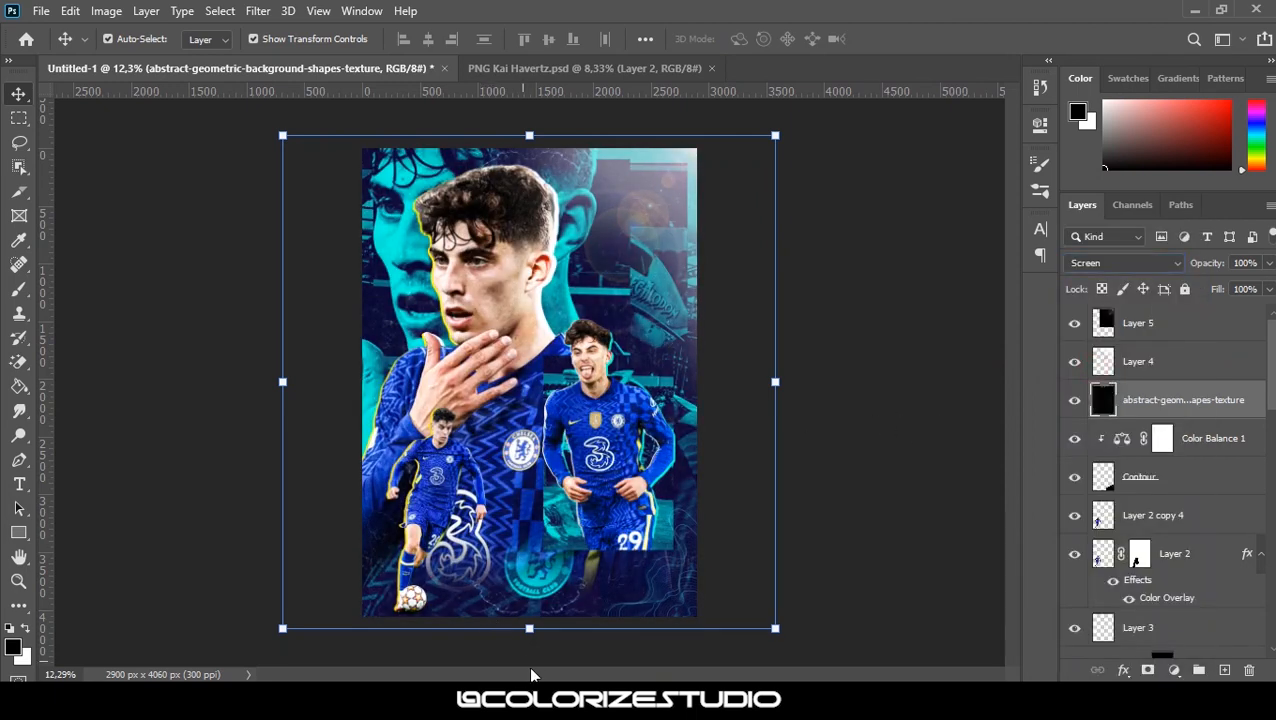
Place the wrinkled-plastic-wrap texture image, rotate it 90°, and scale it to about 66% to cover the poster
left_click(528, 700)
left_click_drag(211, 566, 701, 589)
left_click_drag(732, 259, 707, 648)
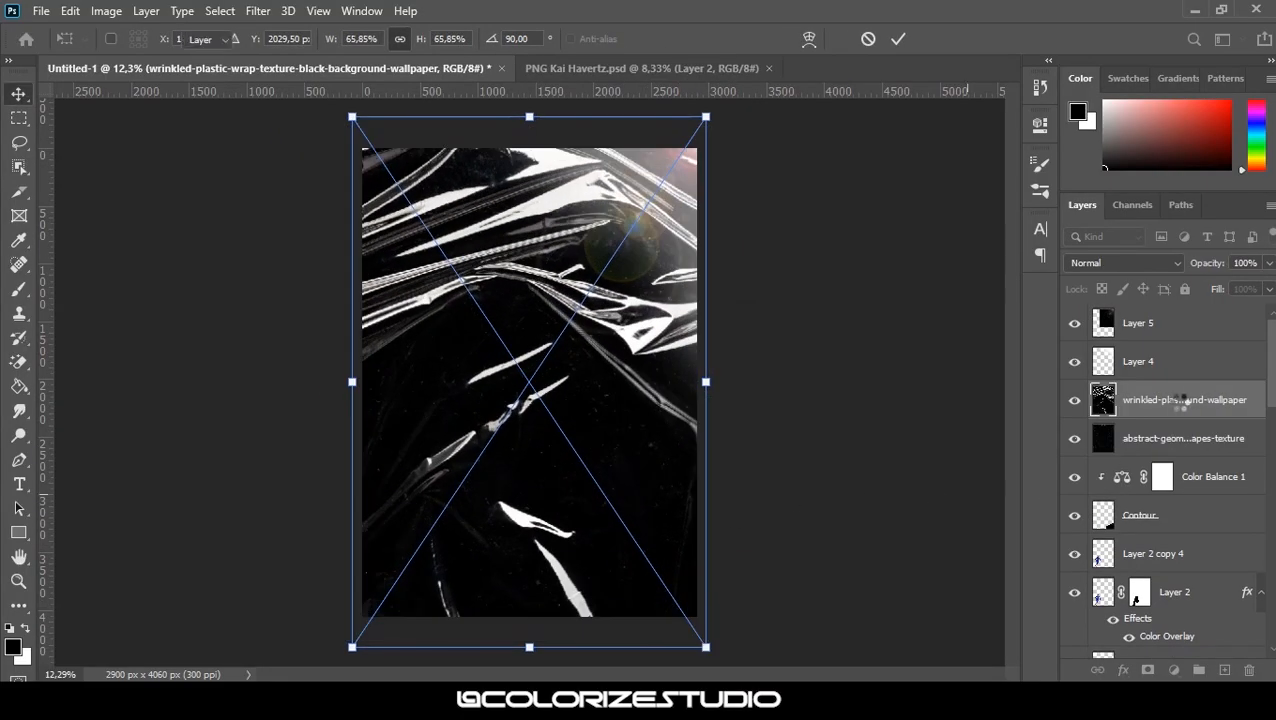
Rasterize the wrinkled plastic texture layer and set its blend mode to Screen
right_click(1182, 402)
left_click(1030, 351)
left_click(1084, 265)
left_click(1084, 372)
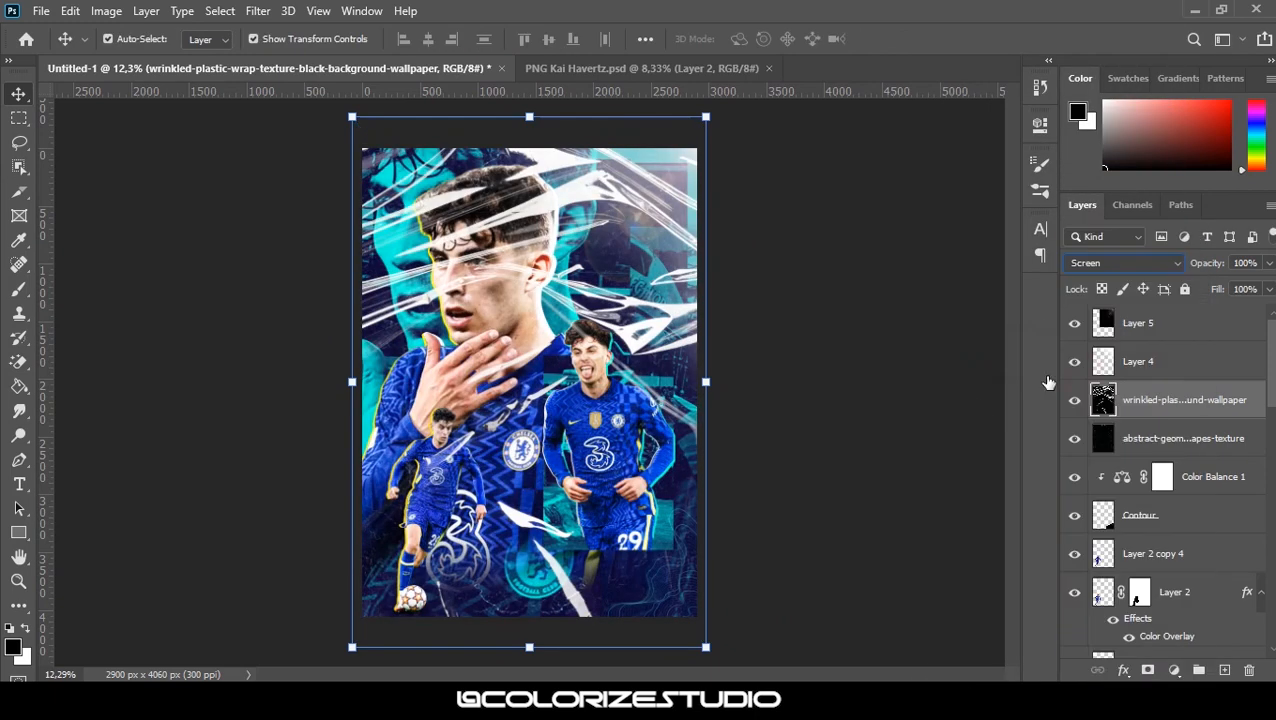
Add a mask to the wrinkled plastic layer and hide the creases over the players and upper background with 800–1000 px brushes
left_click(1147, 670)
key("b")
right_click(505, 330)
key("Escape")
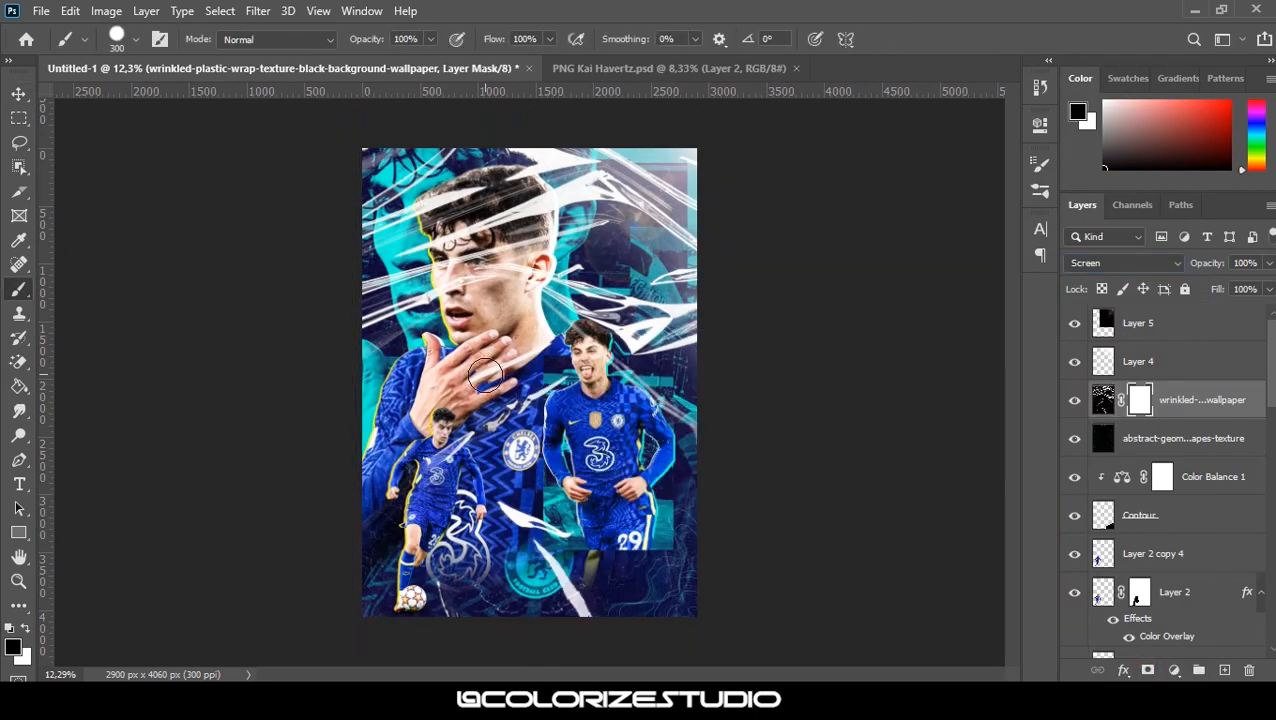
key("]")
key("]")
mouse_move(655, 240)
left_mouse_down()
mouse_move(610, 171)
mouse_move(533, 145)
mouse_move(340, 168)
mouse_move(523, 146)
mouse_move(489, 271)
mouse_move(520, 238)
mouse_move(515, 251)
mouse_move(705, 267)
mouse_move(596, 279)
mouse_move(662, 323)
mouse_move(600, 299)
left_mouse_up()
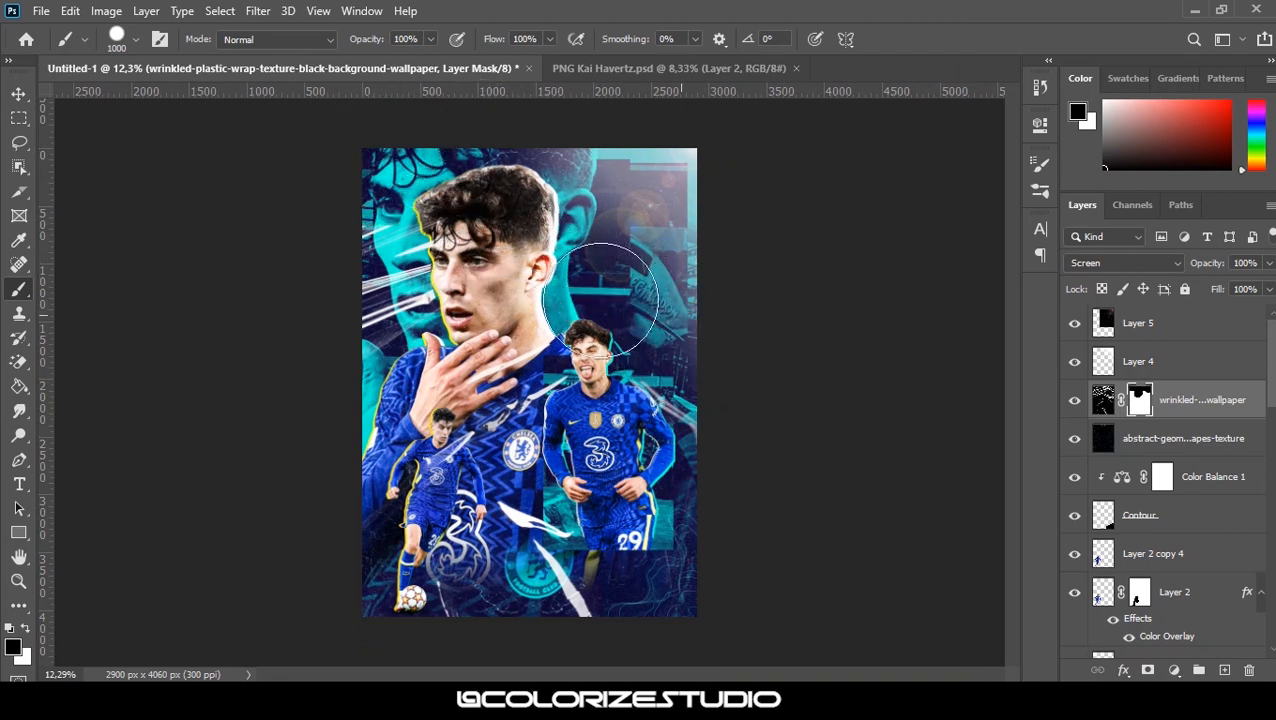
mouse_move(425, 445)
left_mouse_down()
mouse_move(483, 396)
mouse_move(551, 372)
left_mouse_up()
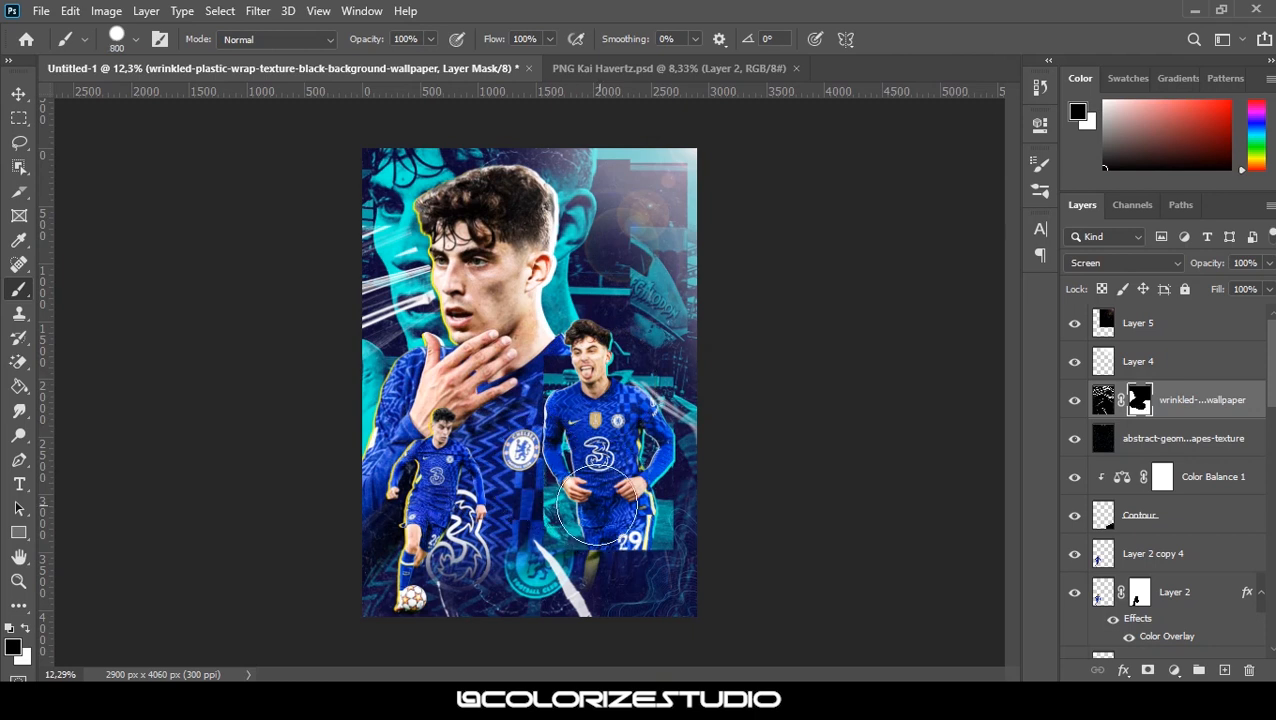
Reduce the opacity of the wrinkled plastic layer to about 61%
key("v")
left_click(1104, 400)
left_click_drag(1214, 265, 1201, 267)
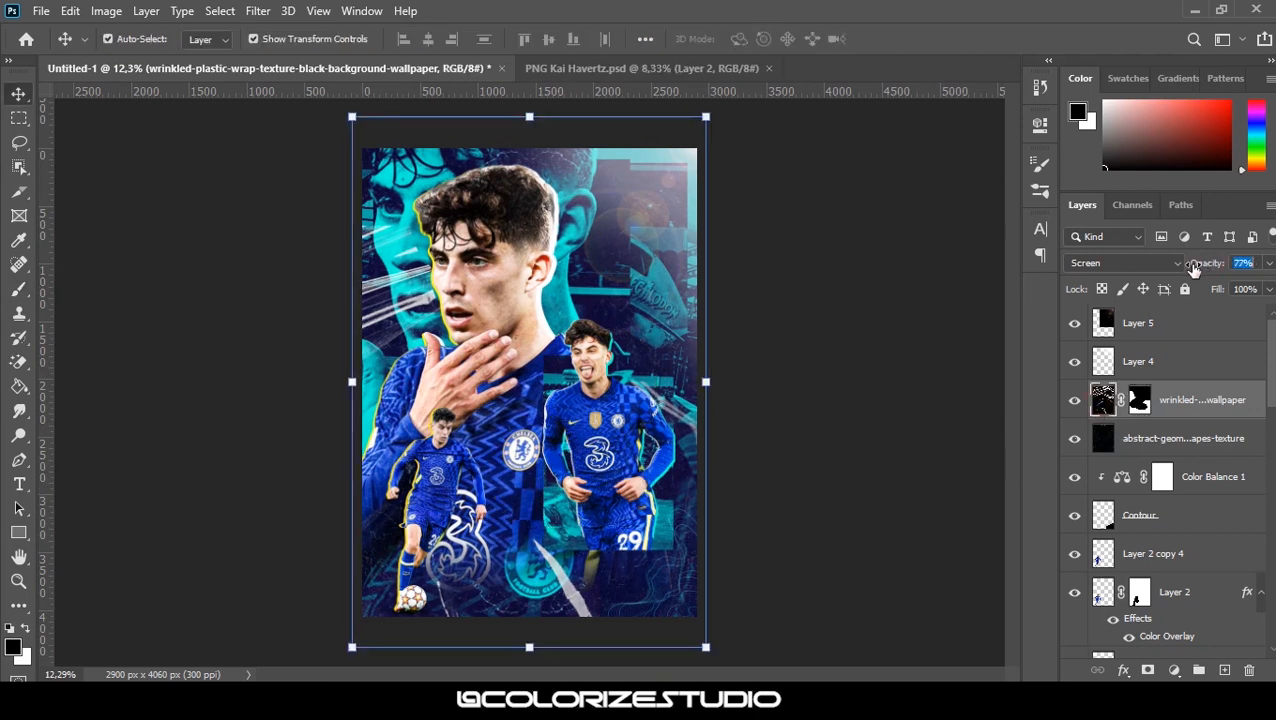
Place the torn-posters texture image, rotate it 90° to portrait orientation, and rasterize its layer
key("alt+Tab")
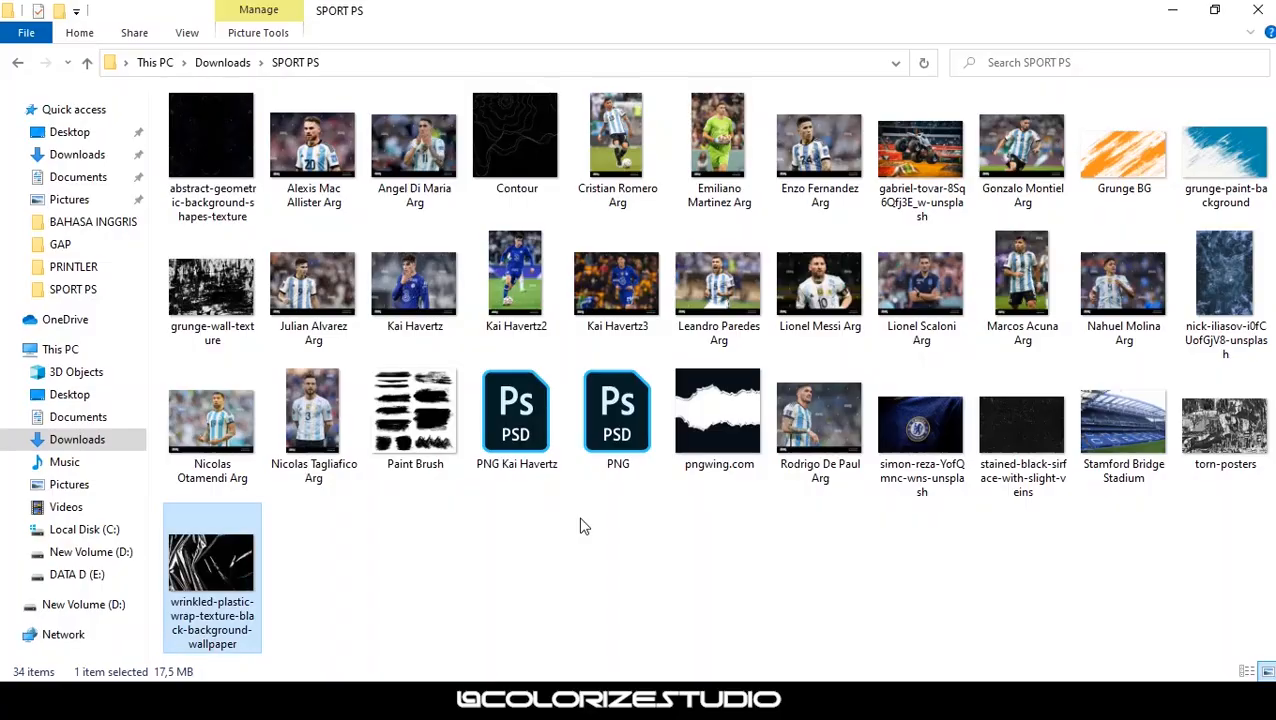
left_click(1010, 445)
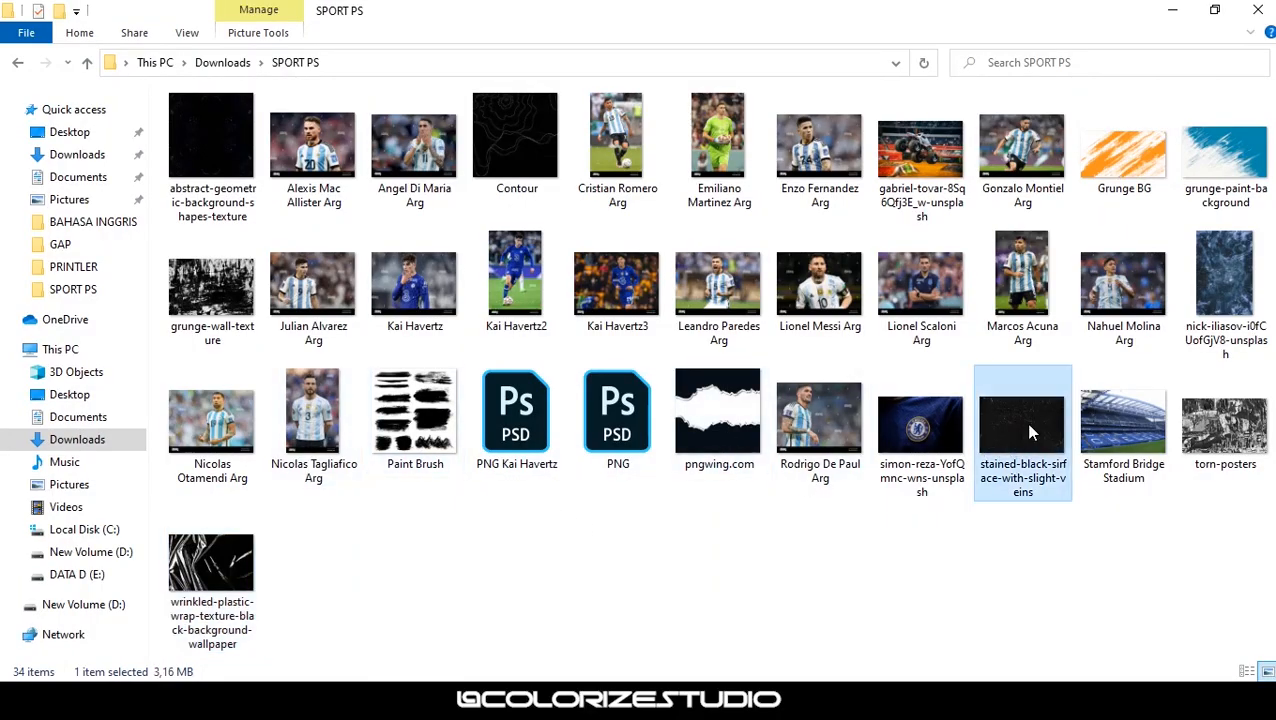
left_click(1238, 262)
left_click_drag(1231, 400, 757, 640)
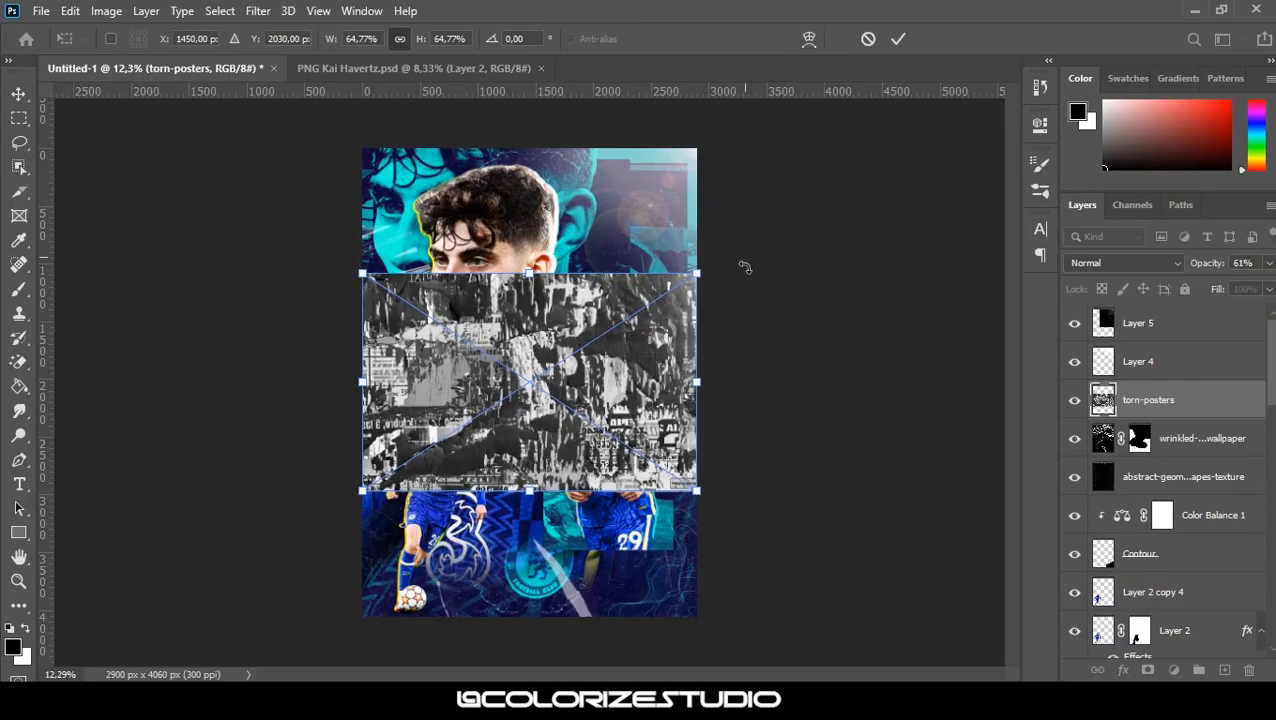
left_click_drag(743, 268, 619, 545)
right_click(1151, 405)
left_click(1000, 344)
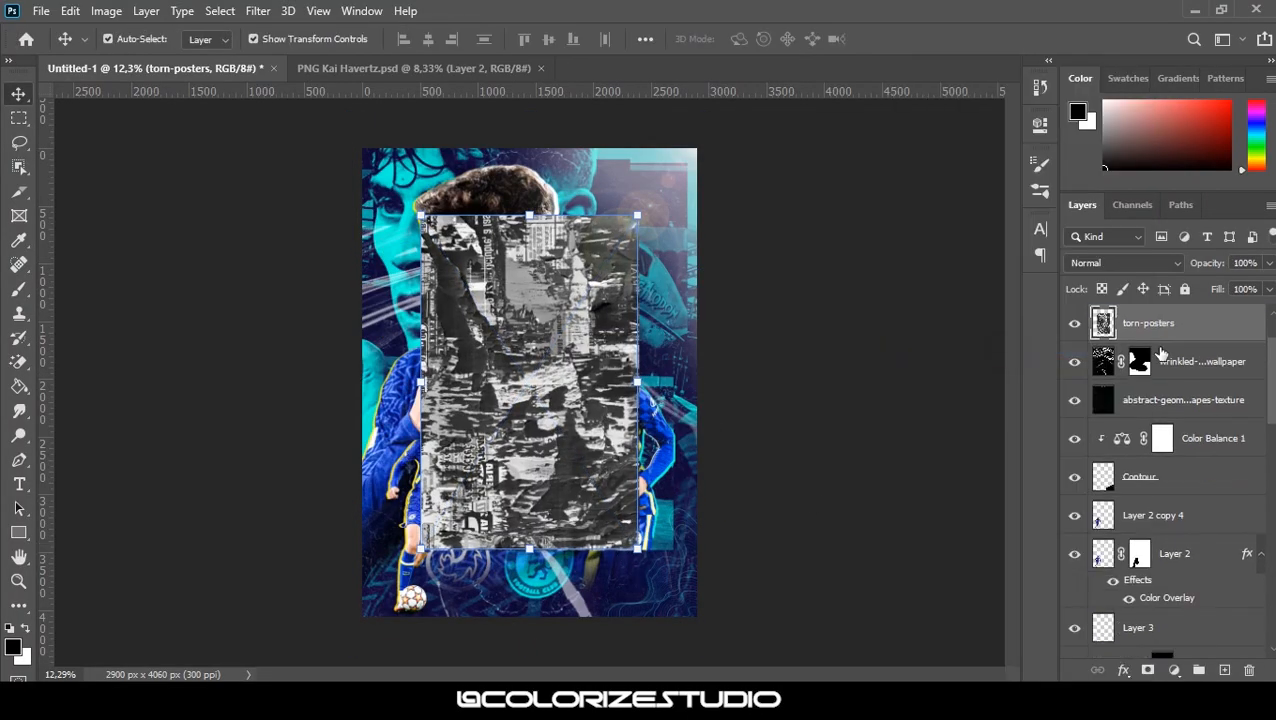
Move the torn-posters layer beneath Layer 1 and enlarge it to cover the whole poster
left_click_drag(1163, 598, 1174, 581)
scroll(1180, 382, "down", 5)
scroll(1188, 450, "down", 3)
left_click_drag(1188, 361, 1183, 622)
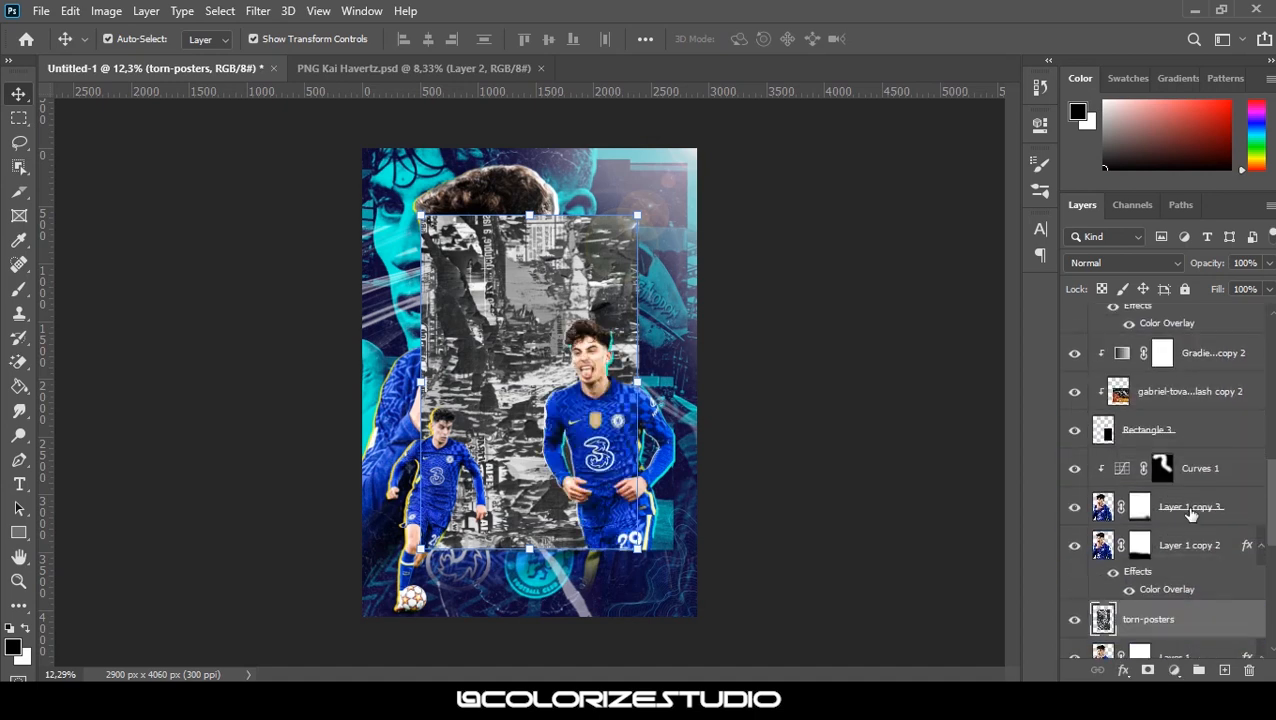
scroll(1192, 520, "down", 5)
left_click_drag(1182, 343, 1188, 385)
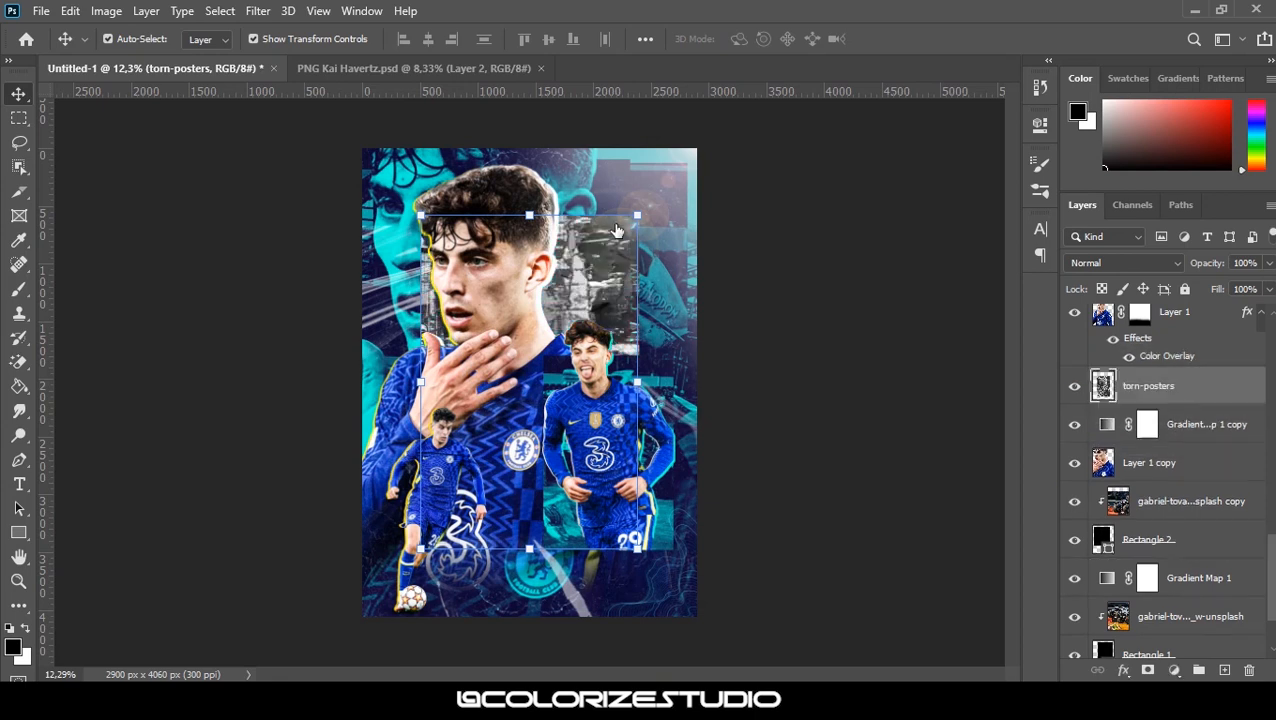
left_click_drag(640, 216, 744, 136)
key("Return")
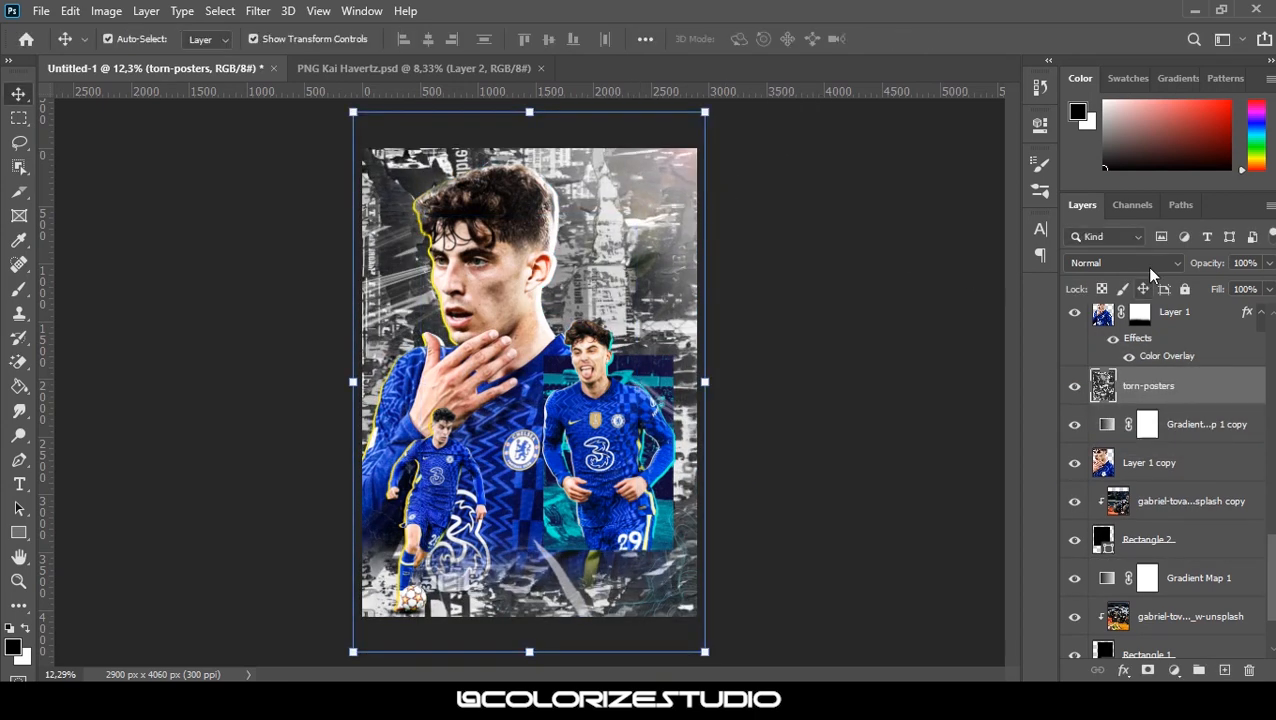
Set the torn-posters layer's blend mode to Overlay and move it beneath Layer 1 copy
left_click(1145, 262)
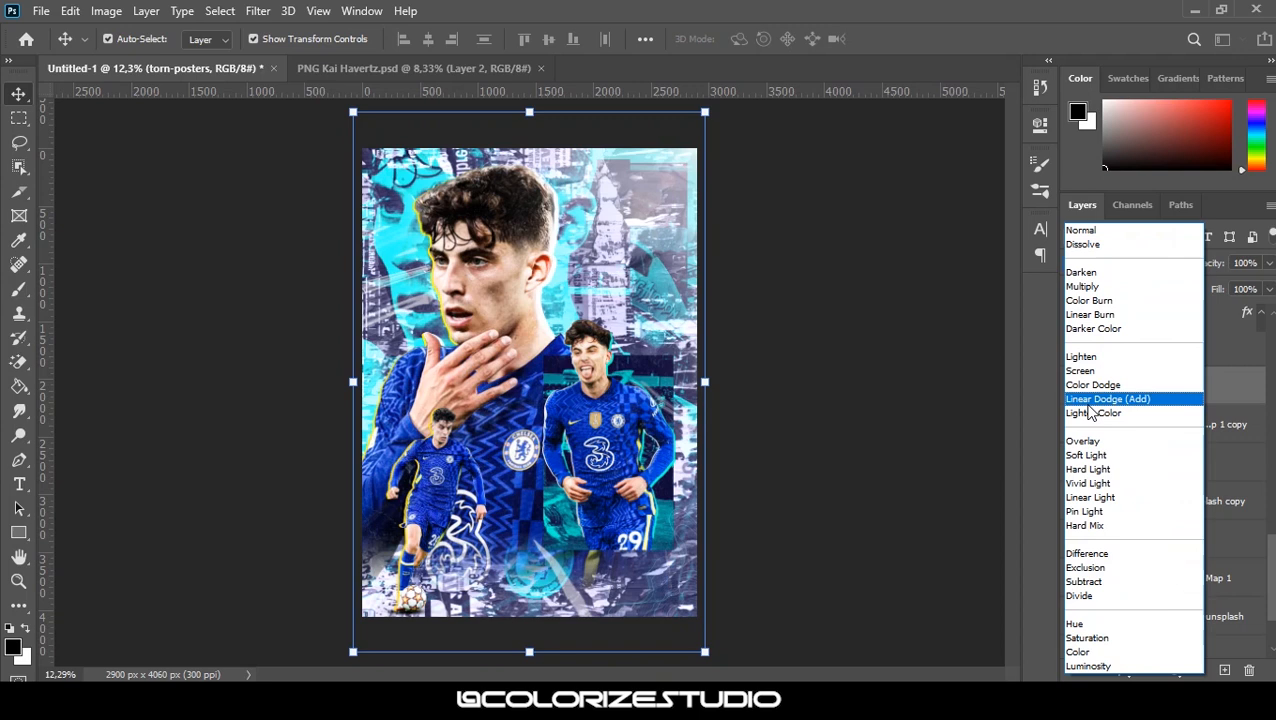
left_click(1085, 443)
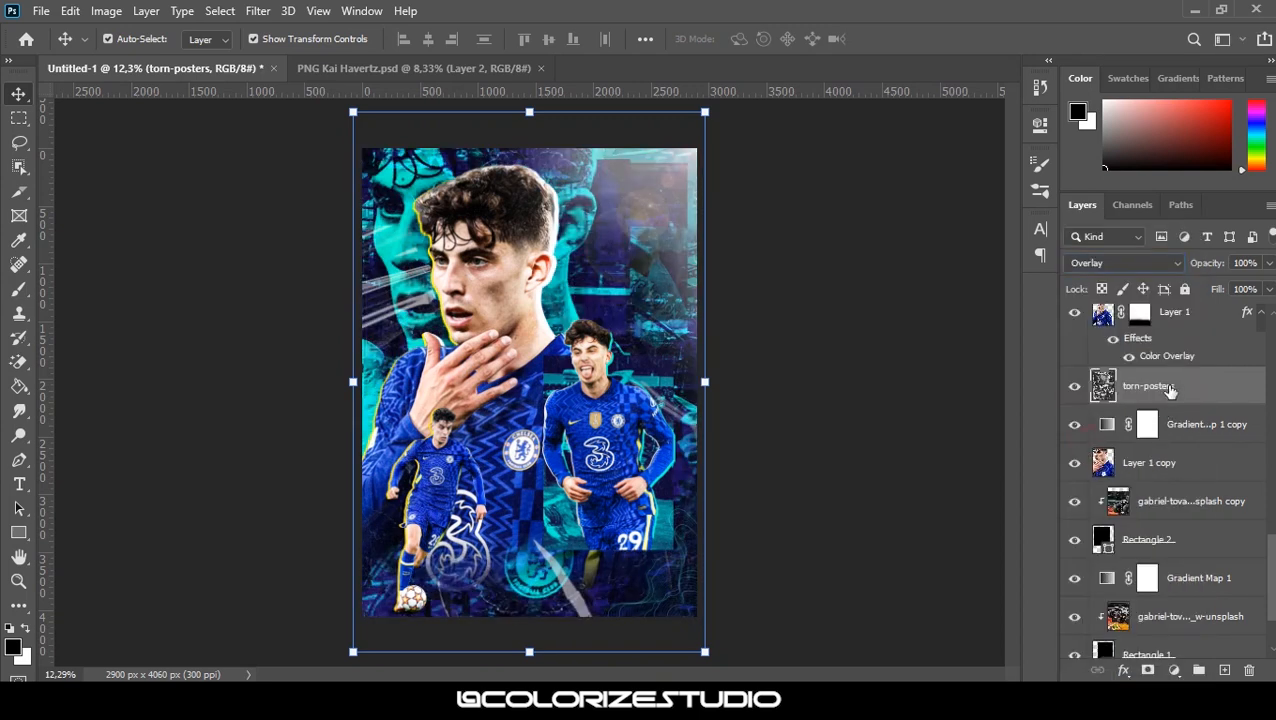
left_click_drag(1172, 470, 1173, 471)
left_click(1072, 463)
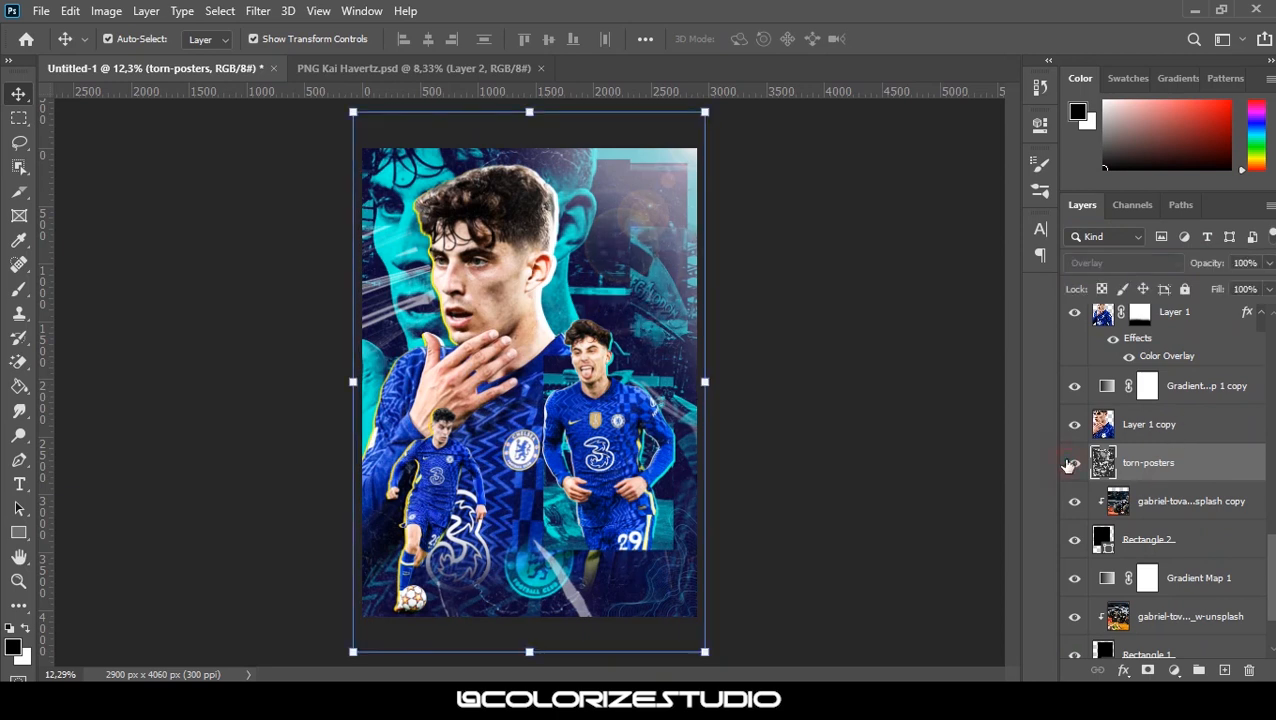
left_click(908, 301)
scroll(1193, 424, "up", 10)
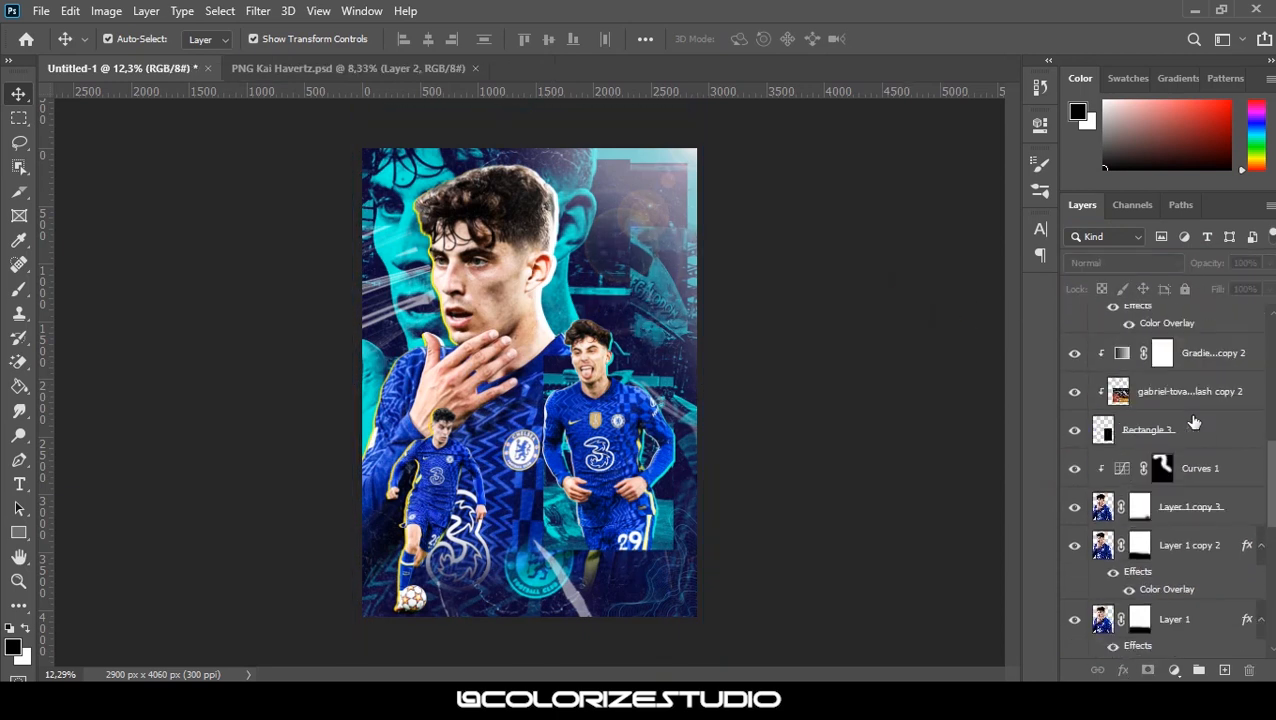
left_click(1197, 416)
left_click(570, 700)
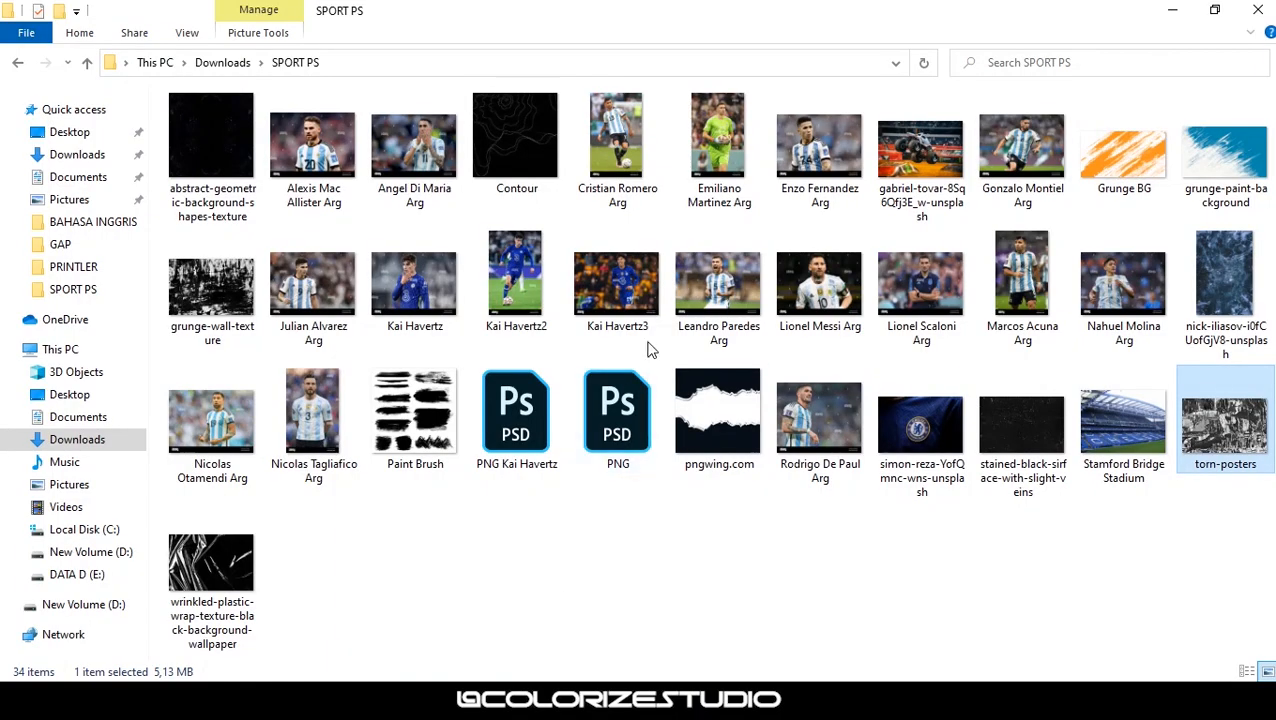
left_click_drag(211, 150, 529, 381)
left_click_drag(676, 232, 769, 141)
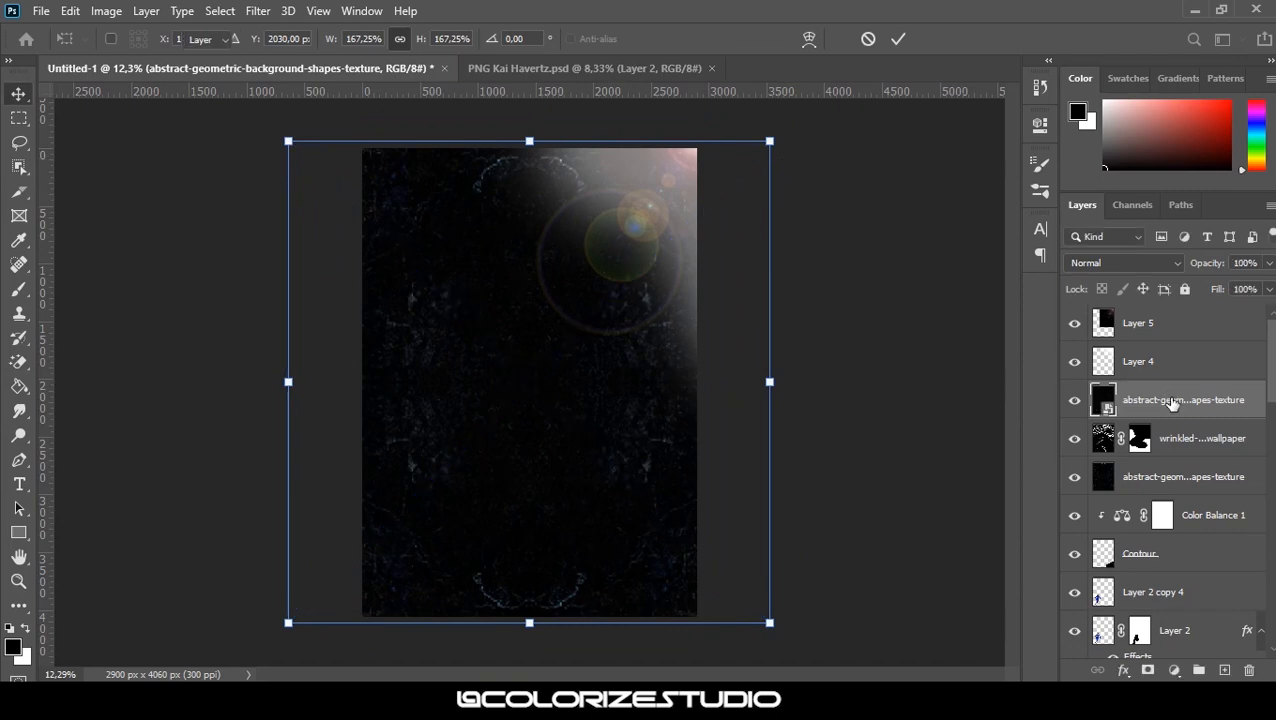
left_click_drag(1172, 403, 1249, 671)
Place the grunge-paint-background image beneath Layer 4, shrink it, and position it over the poster's lower-left corner
left_click(565, 700)
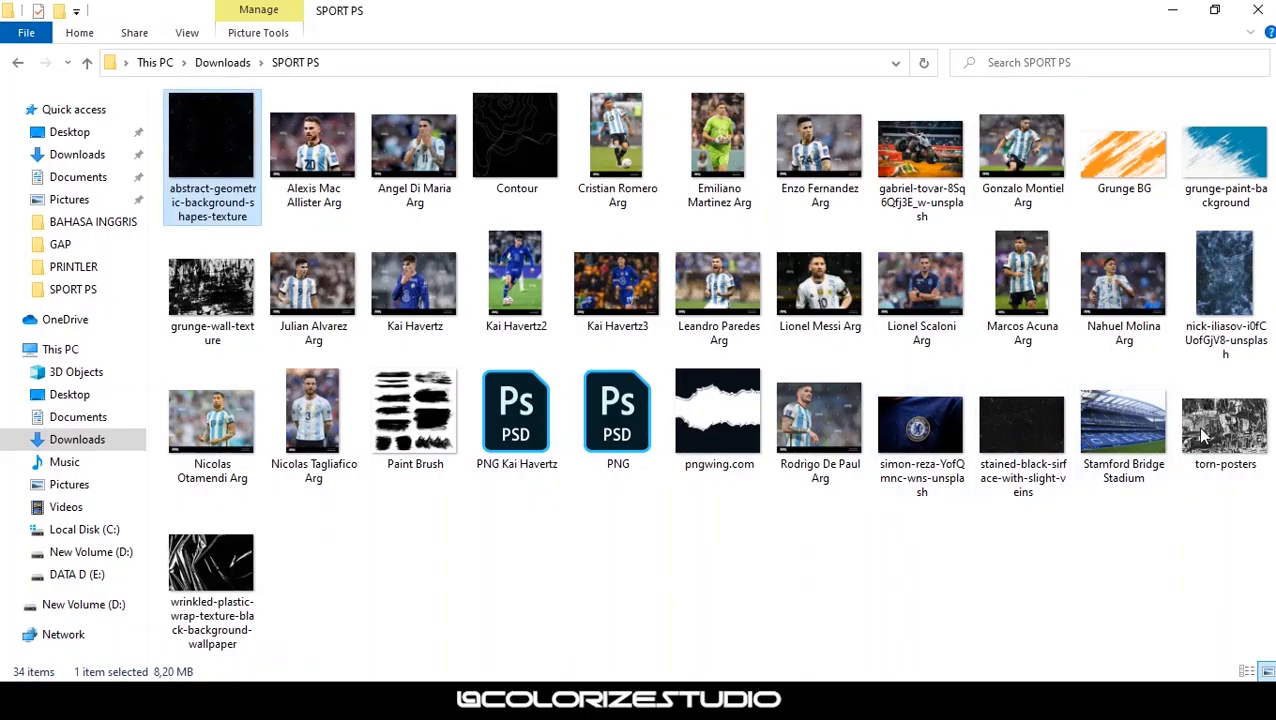
mouse_move(1224, 150)
left_mouse_down()
mouse_move(727, 655)
mouse_move(760, 665)
left_mouse_up()
left_click_drag(593, 449, 493, 664)
key("Return")
Rasterize the grunge-paint-background layer and set its blend mode to Overlay
right_click(1180, 401)
left_click(1125, 263)
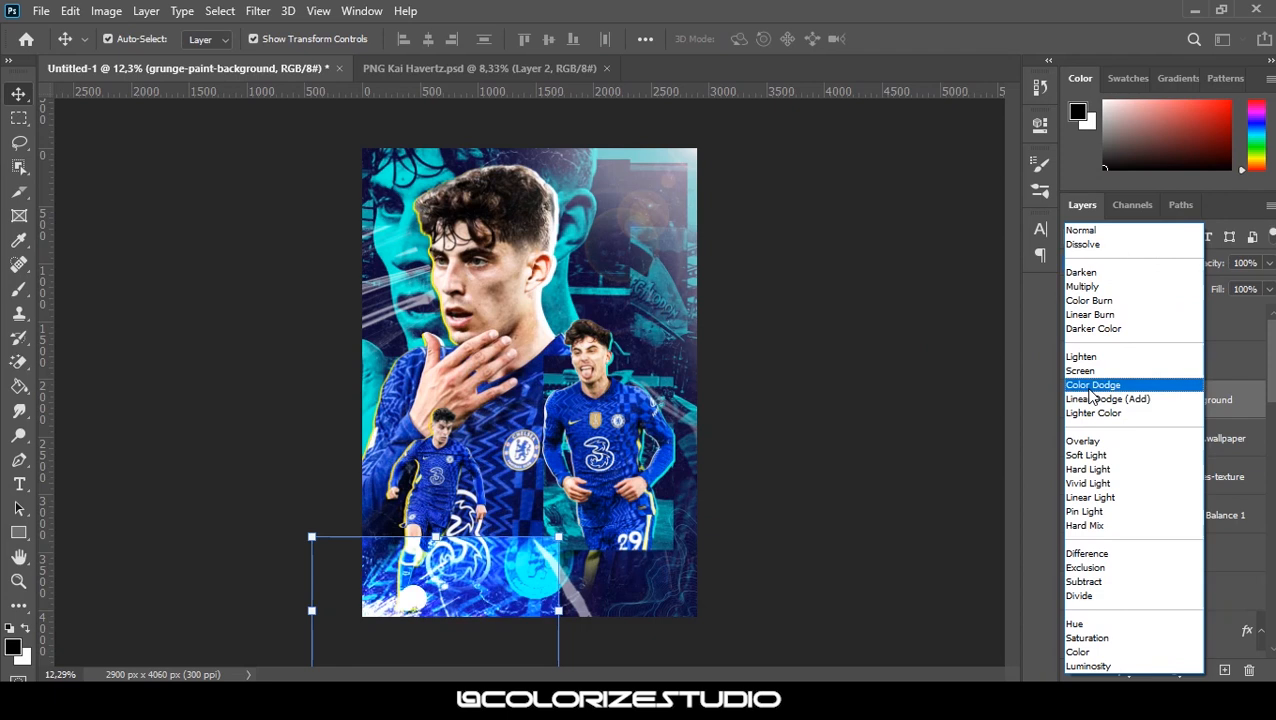
left_click(1084, 441)
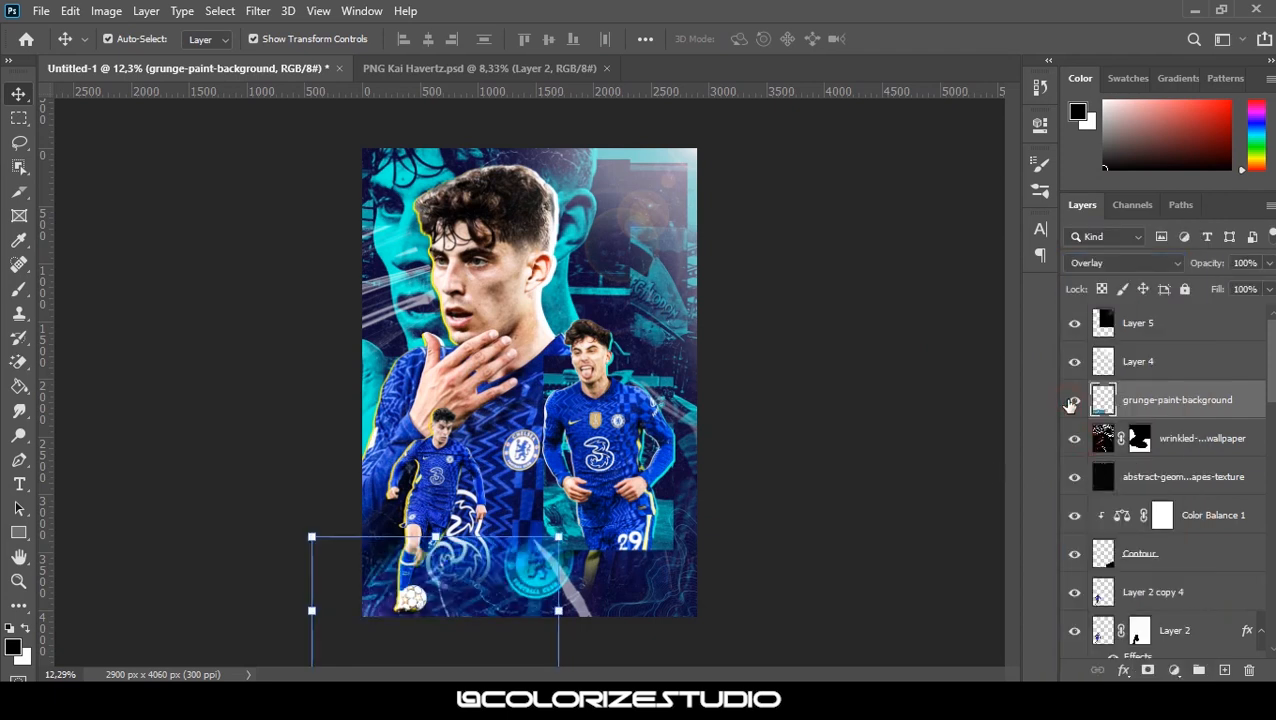
Add a mask to the grunge paint layer and hide its upper part around the lower logos with a 700 px brush
left_click(1145, 668)
key("b")
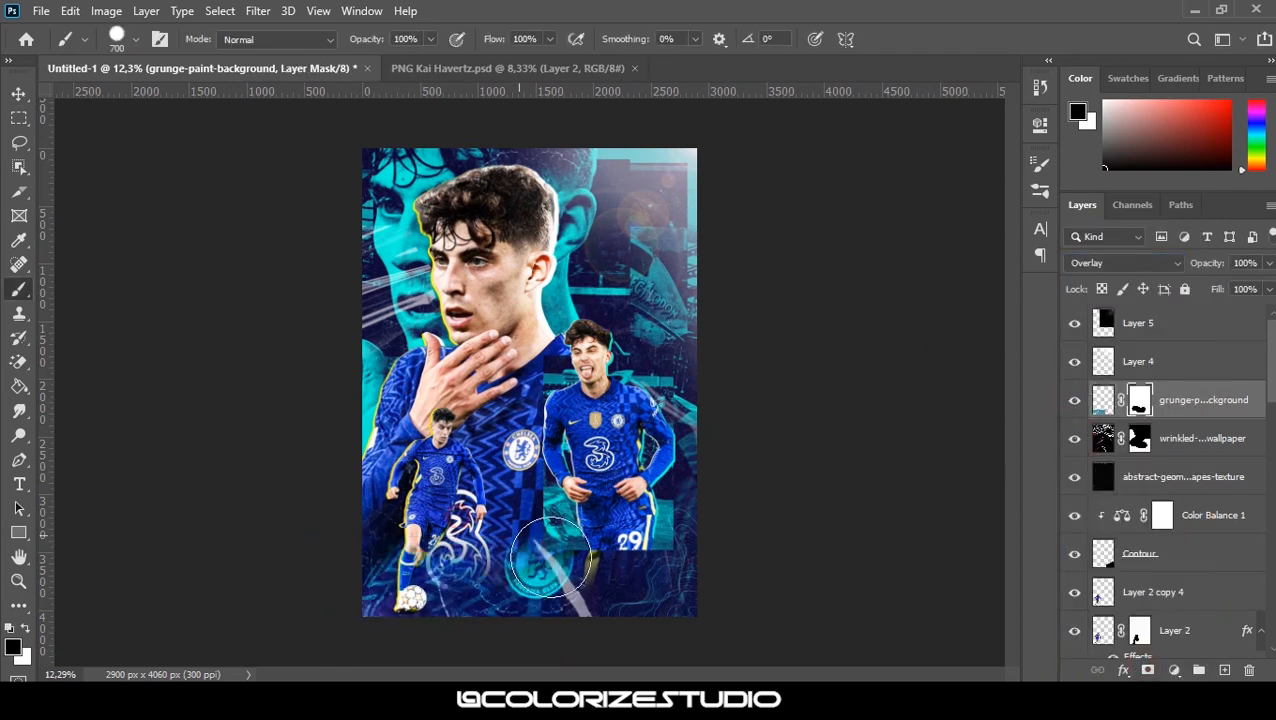
key("v")
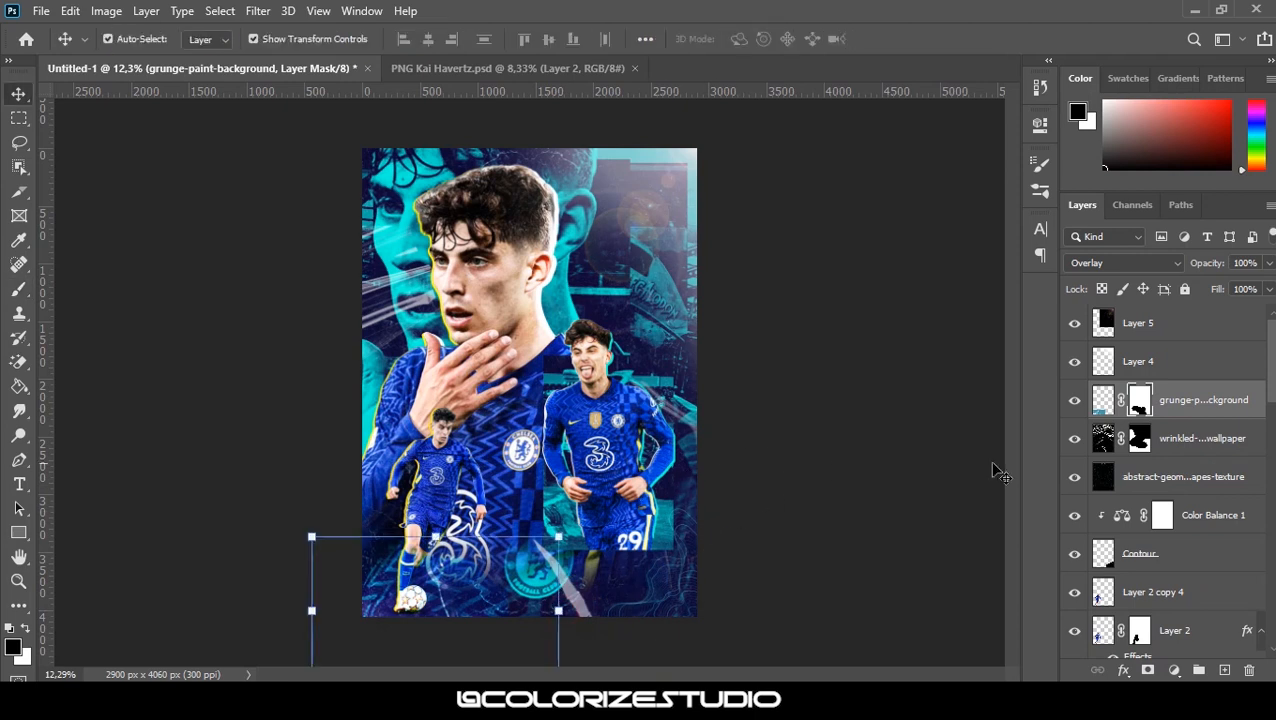
left_click(789, 352)
scroll(1180, 518, "down", 3)
scroll(1180, 518, "down", 6)
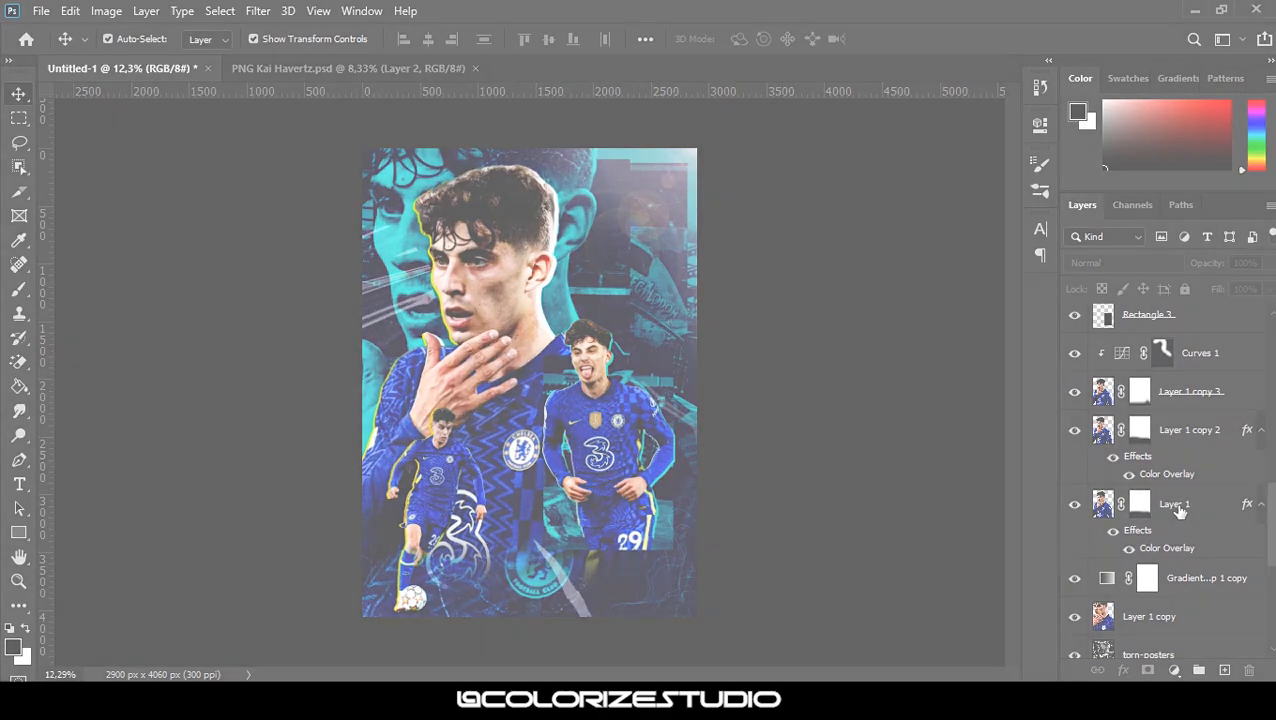